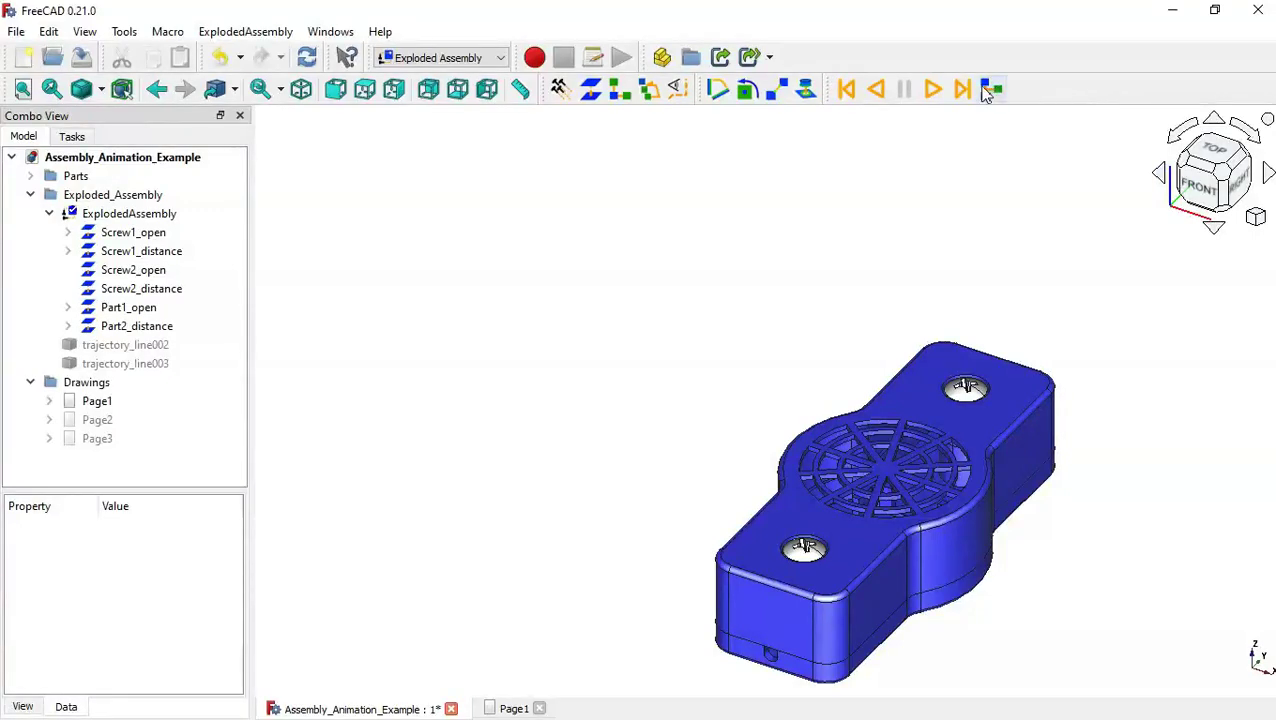
- Play the exploded assembly animation forward and backward, jump to its exploded end state, and view the Page1 drawing
click(930, 88)
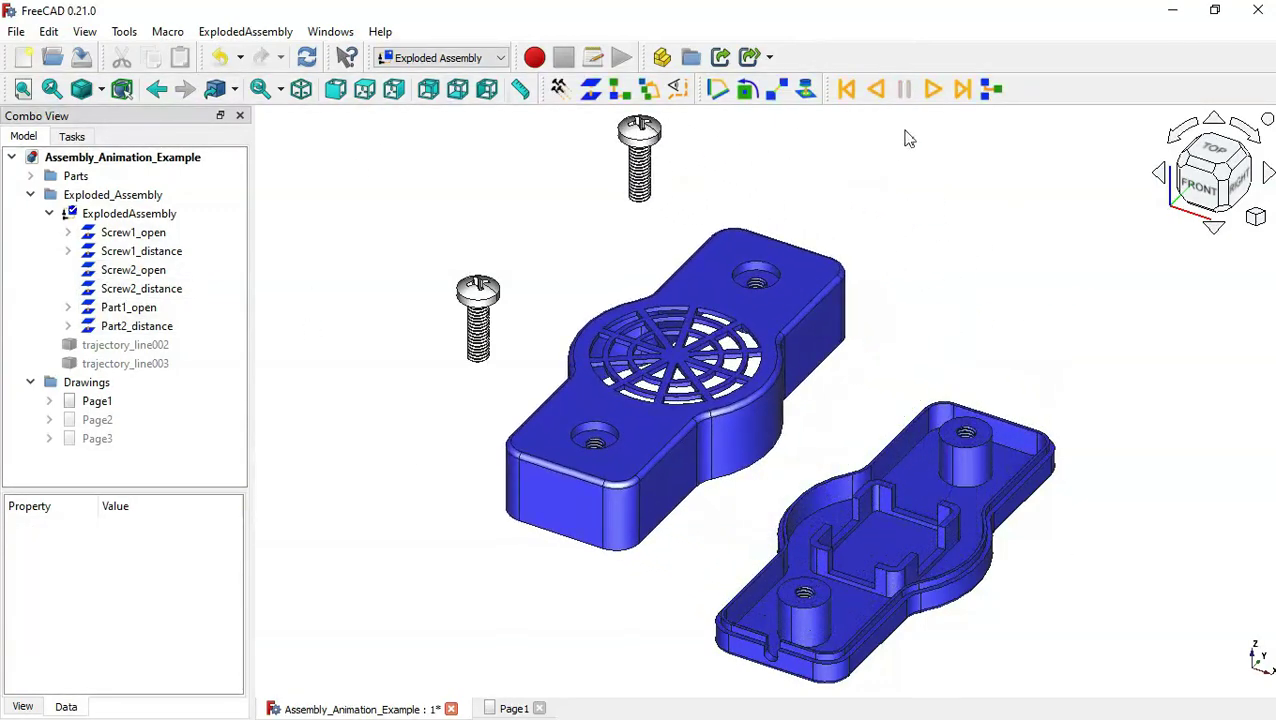
click(875, 89)
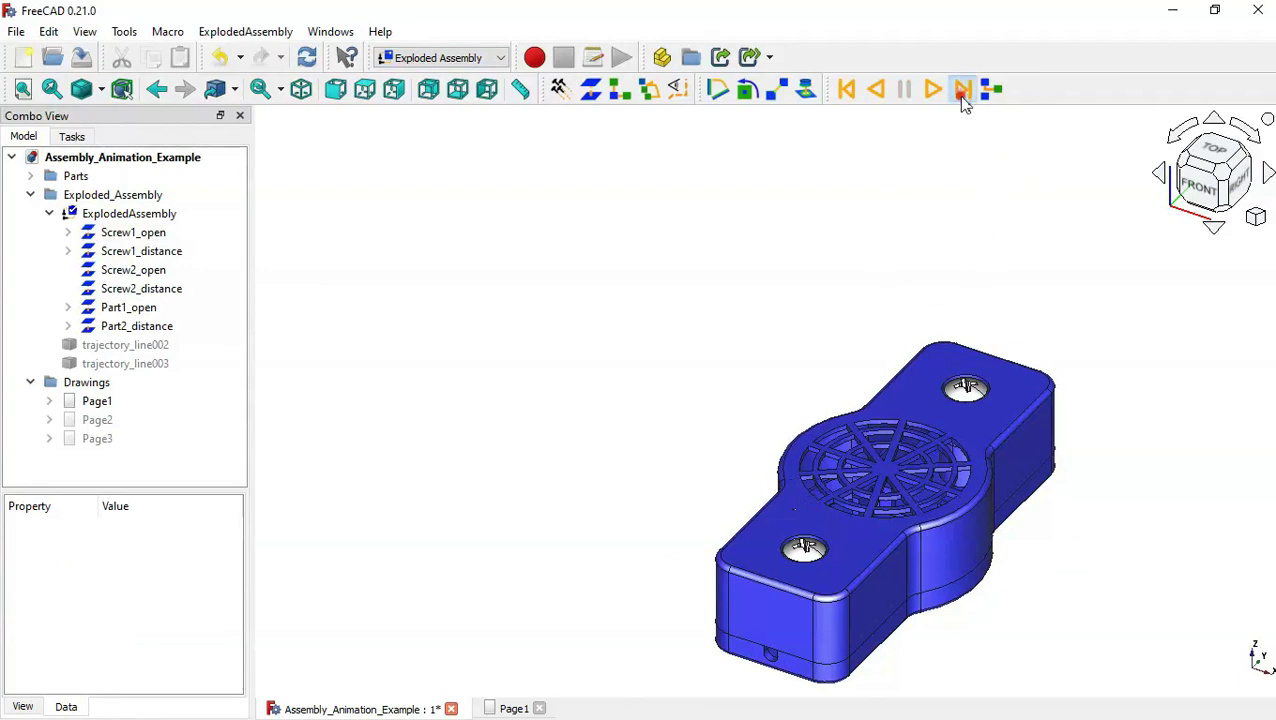
click(962, 91)
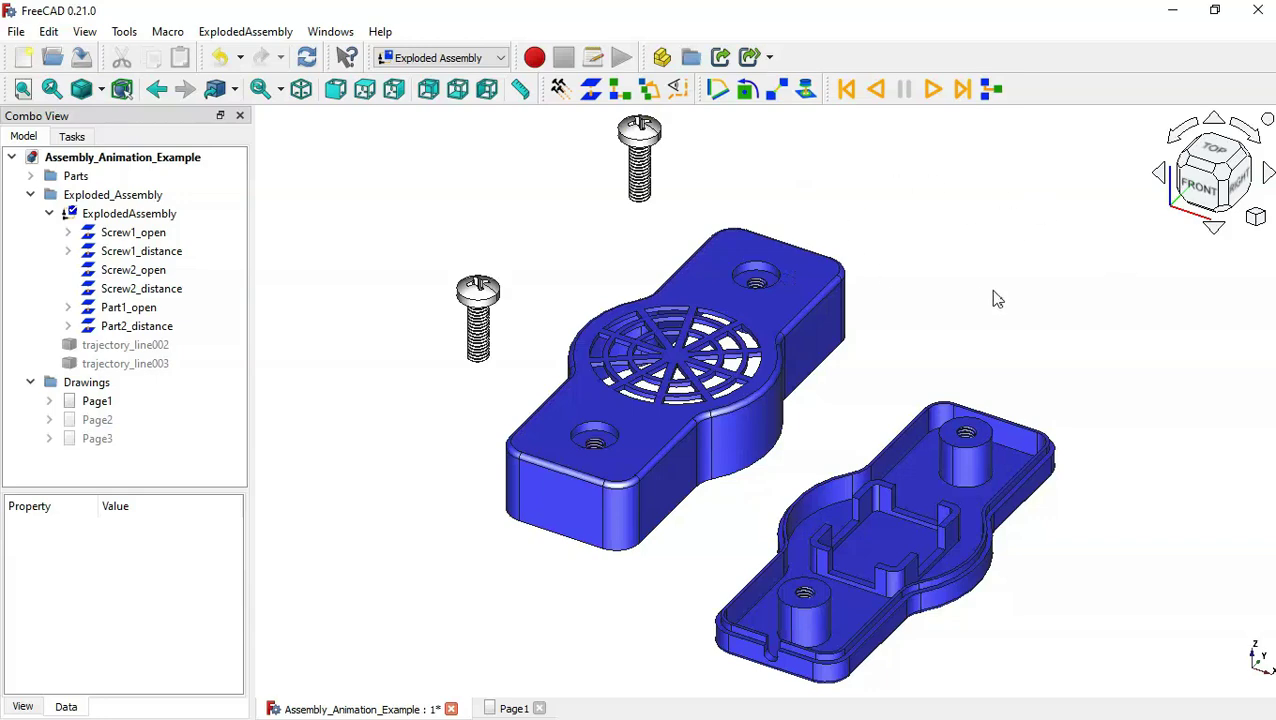
key(ctrl+Tab)
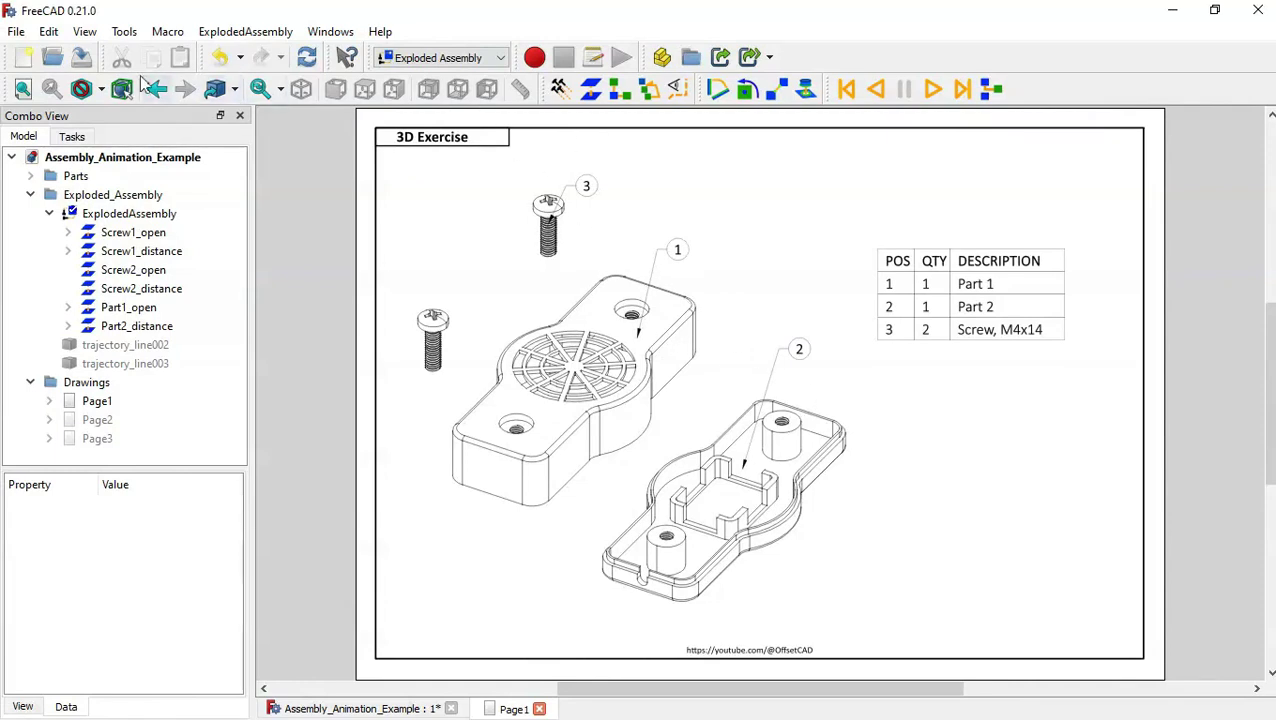
- Create a new document and save it as Tutorial1, overwriting the existing file of that name
click(24, 62)
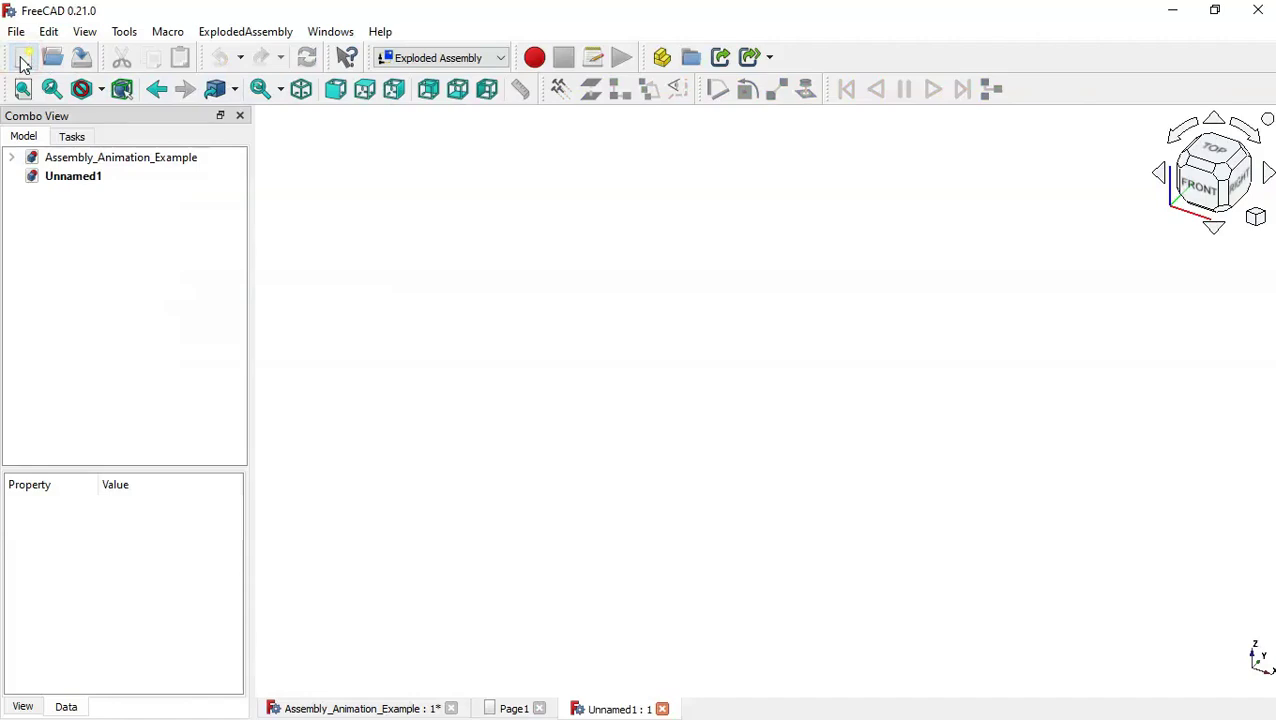
click(81, 57)
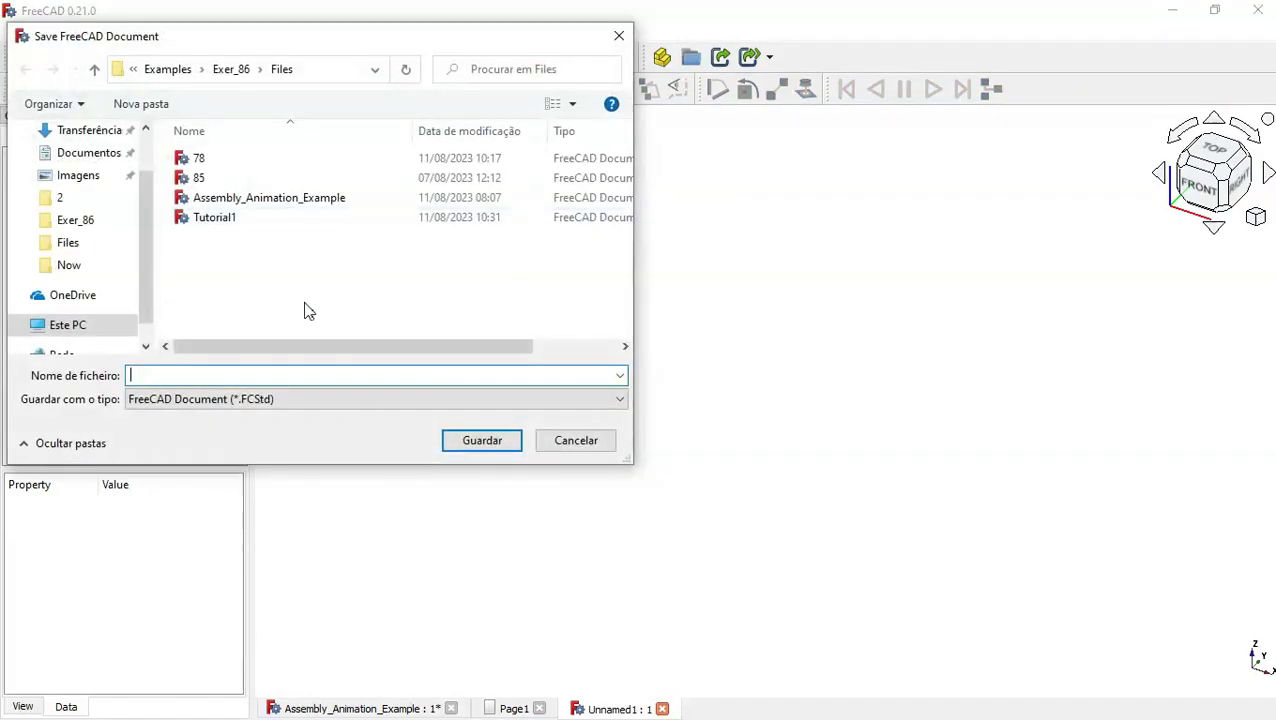
click(421, 220)
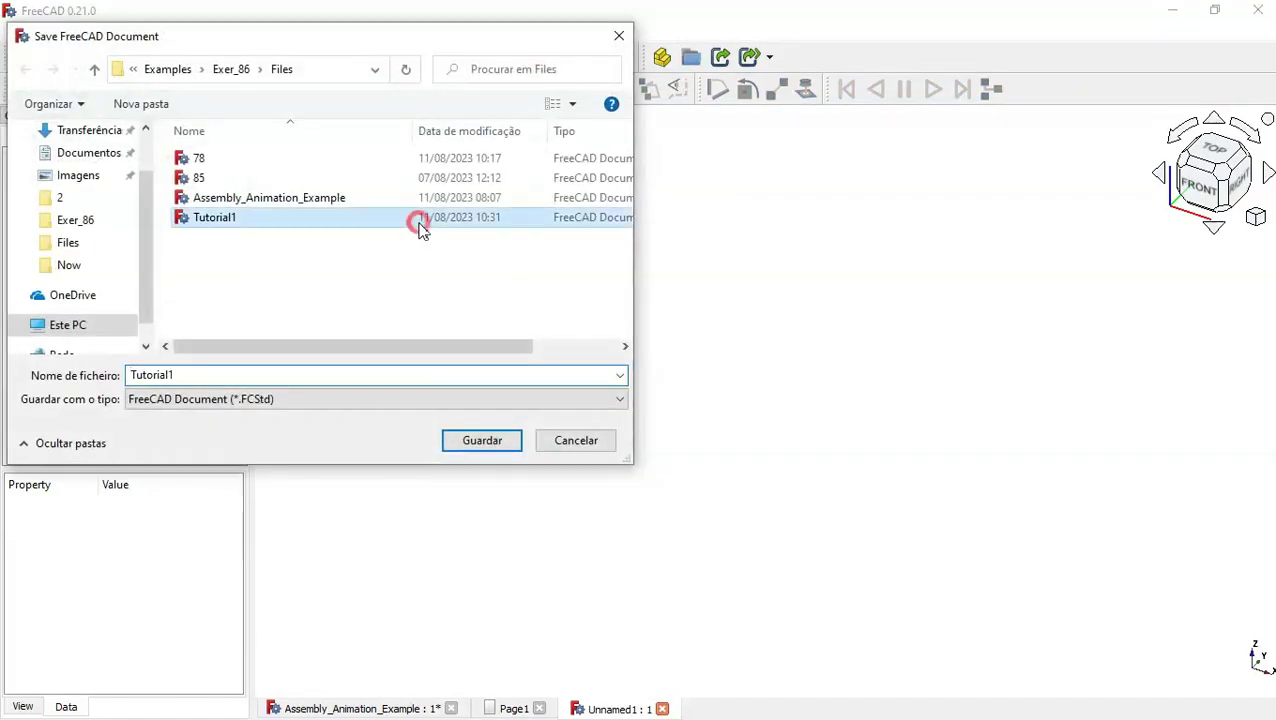
click(515, 450)
click(695, 368)
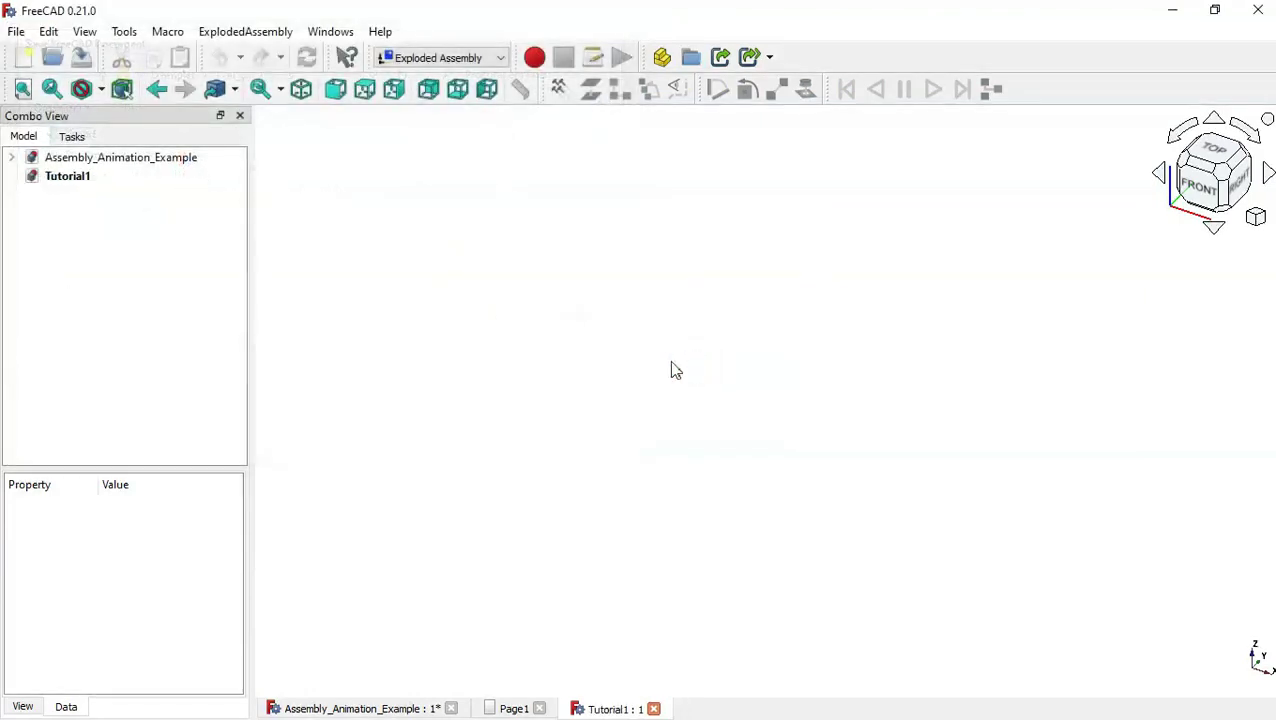
- Switch to the A2plus workbench and import the part from file 78 into Tutorial1
click(478, 56)
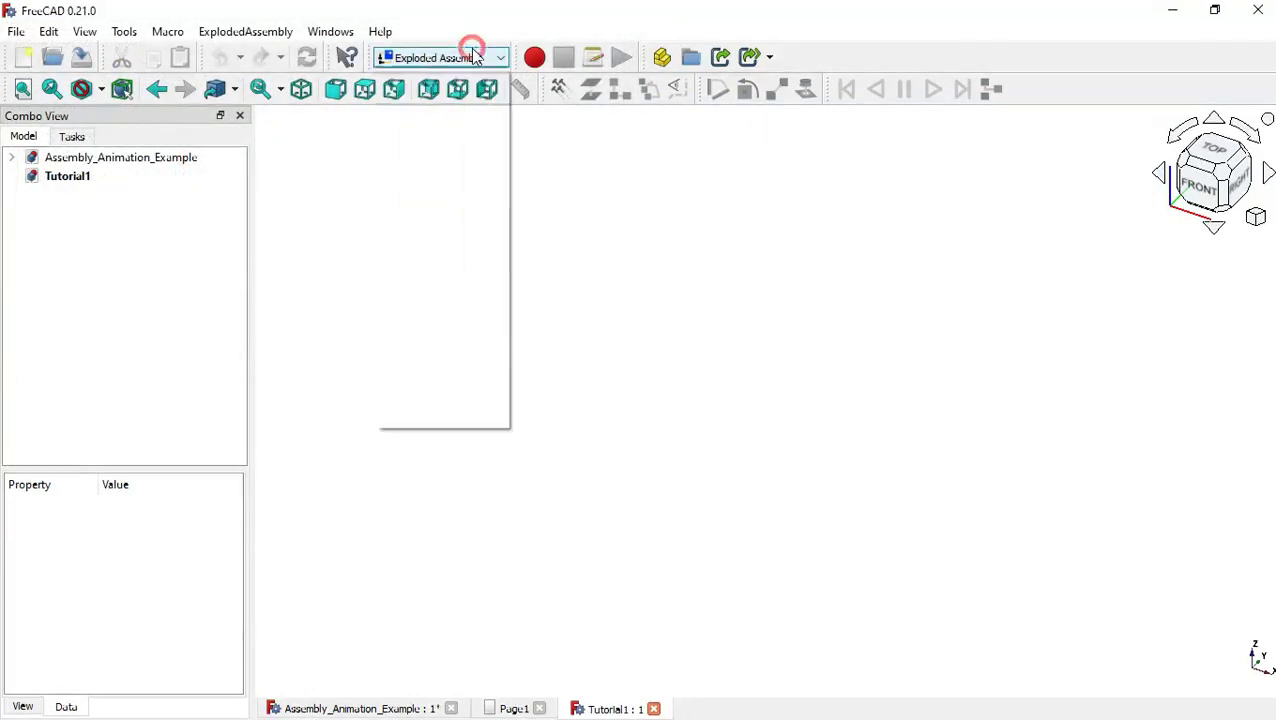
click(414, 78)
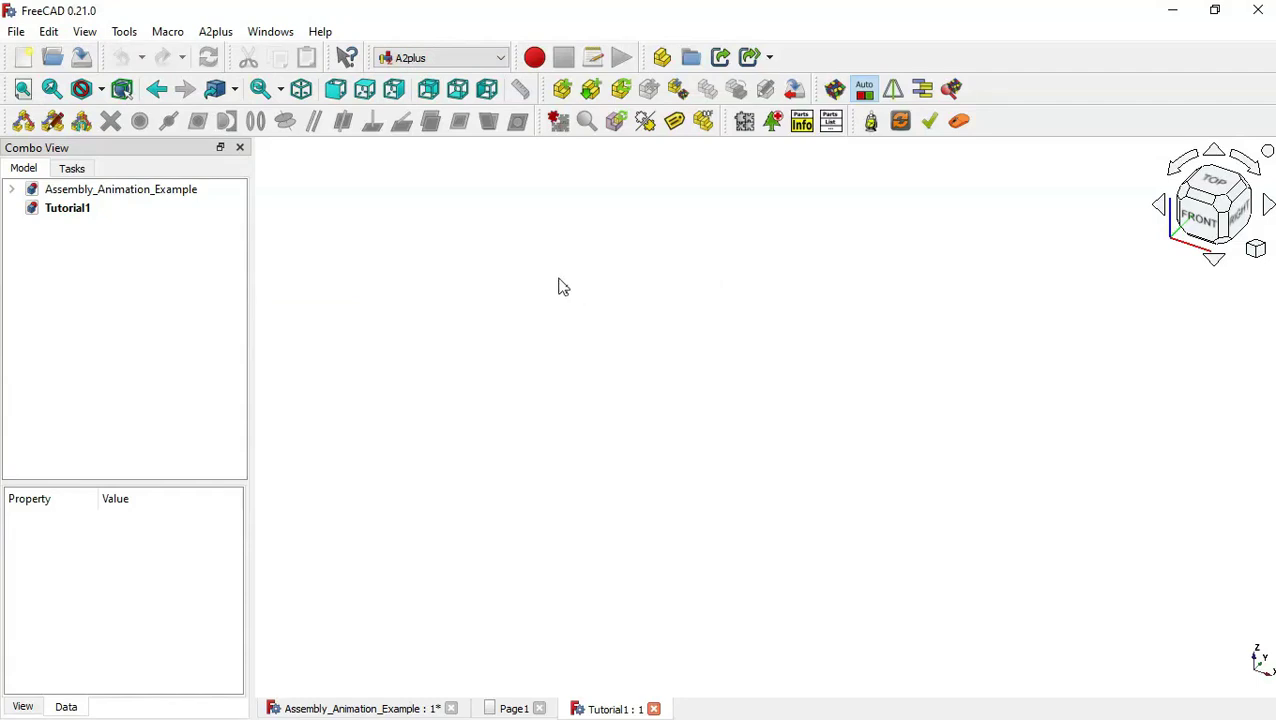
click(566, 94)
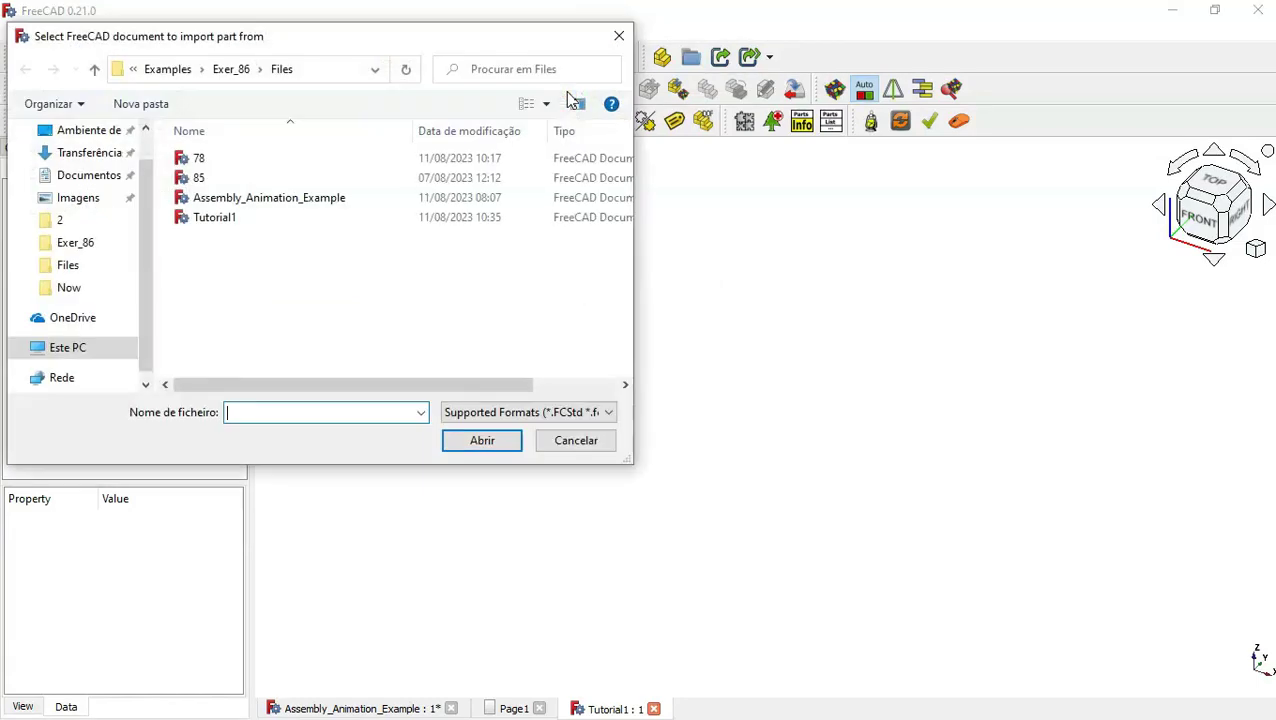
double_click(339, 160)
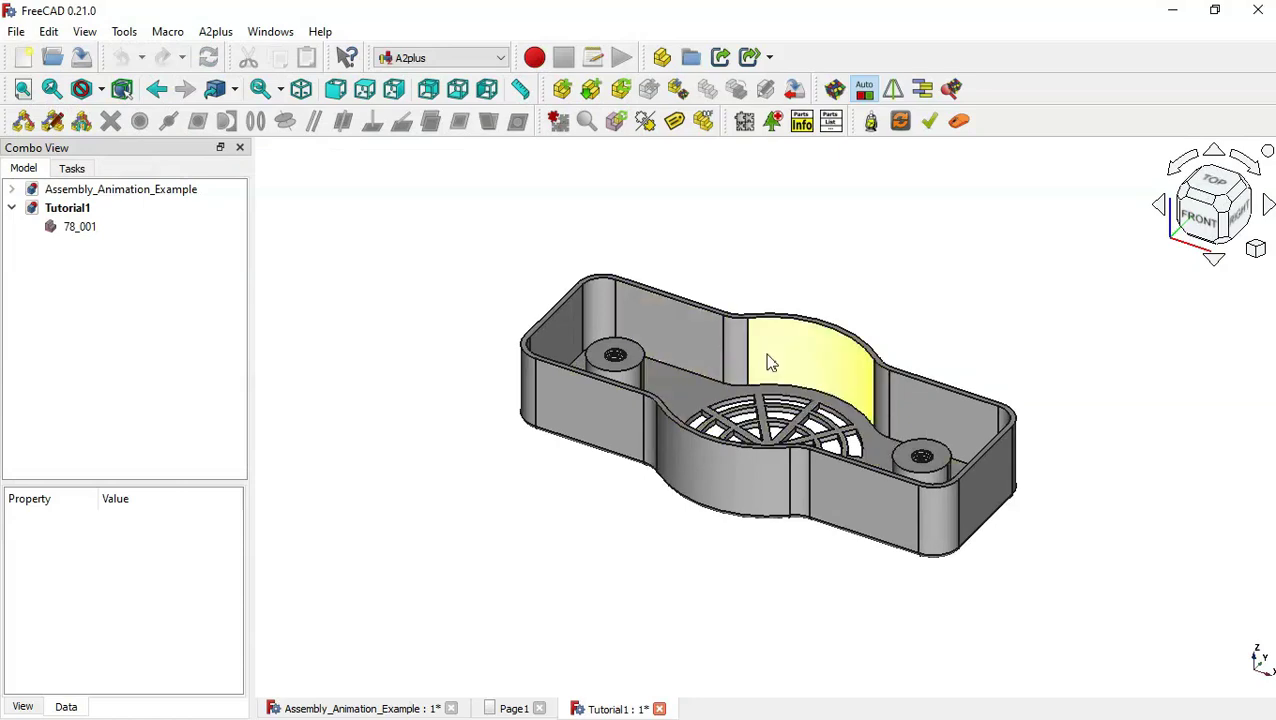
- Rename the imported 78_001 part as Part1 and check its fixed Position property
click(90, 226)
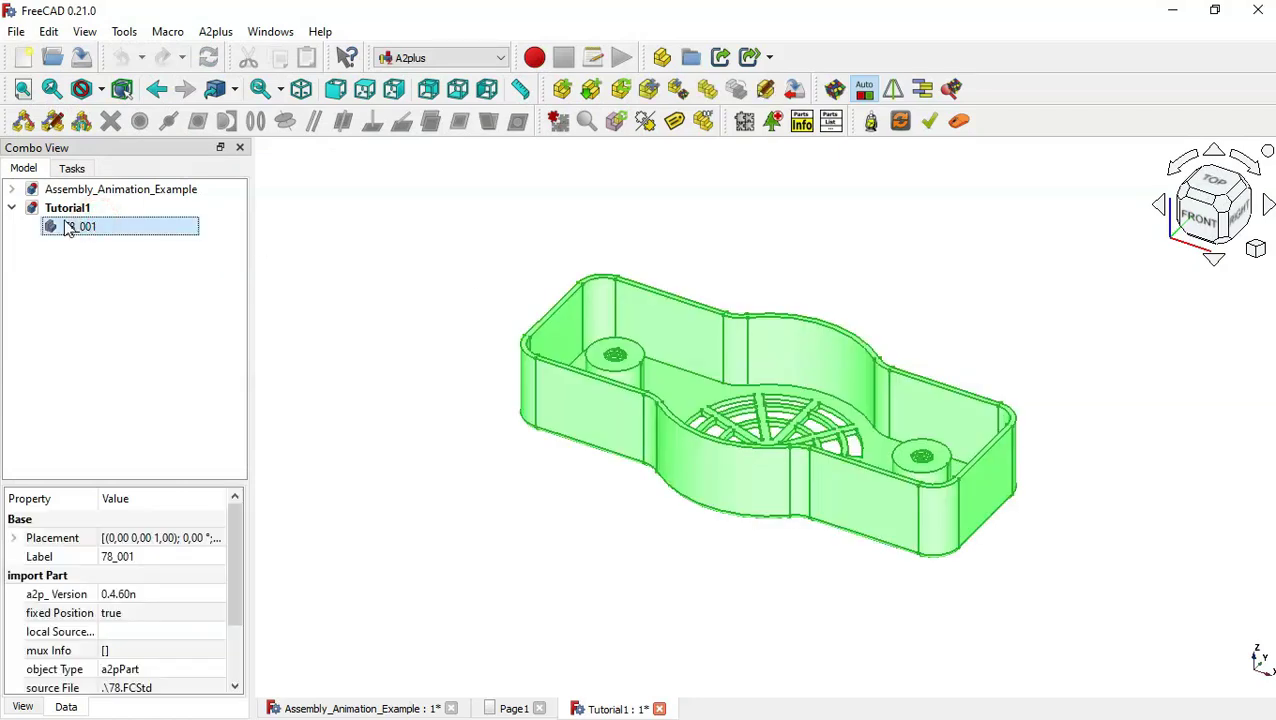
key(BackSpace)
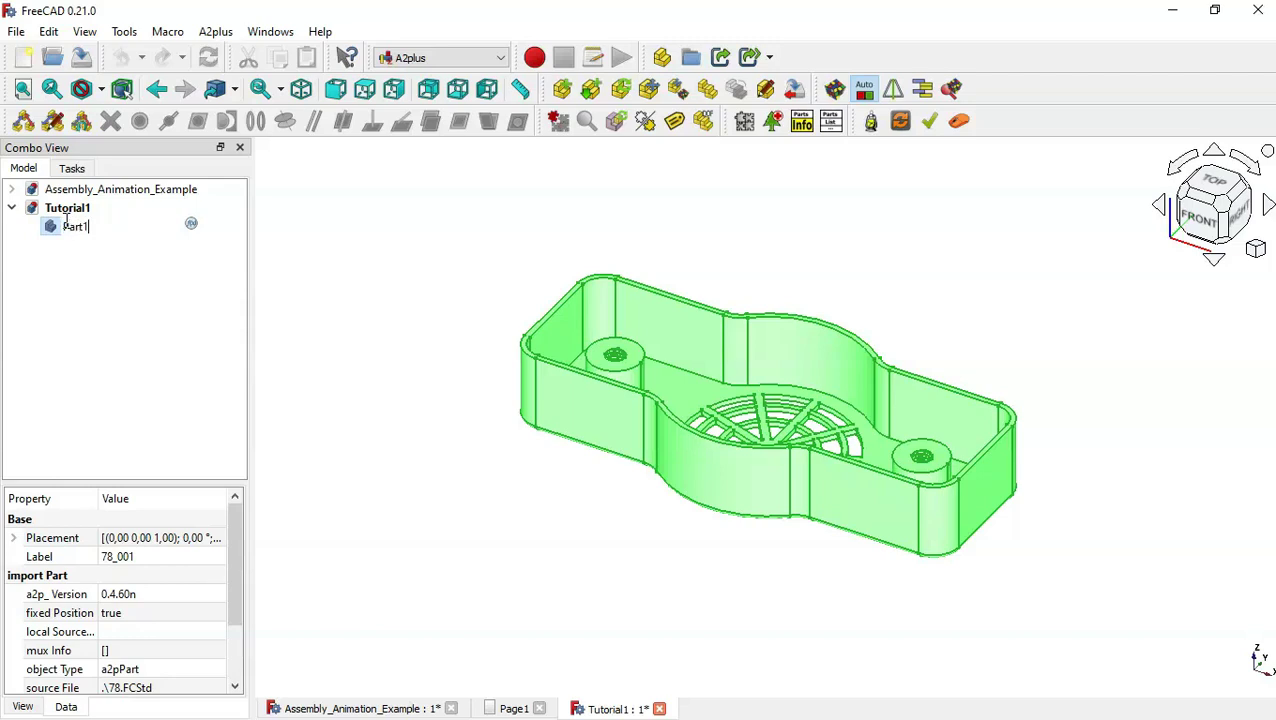
text(Part1)
key(Return)
click(413, 321)
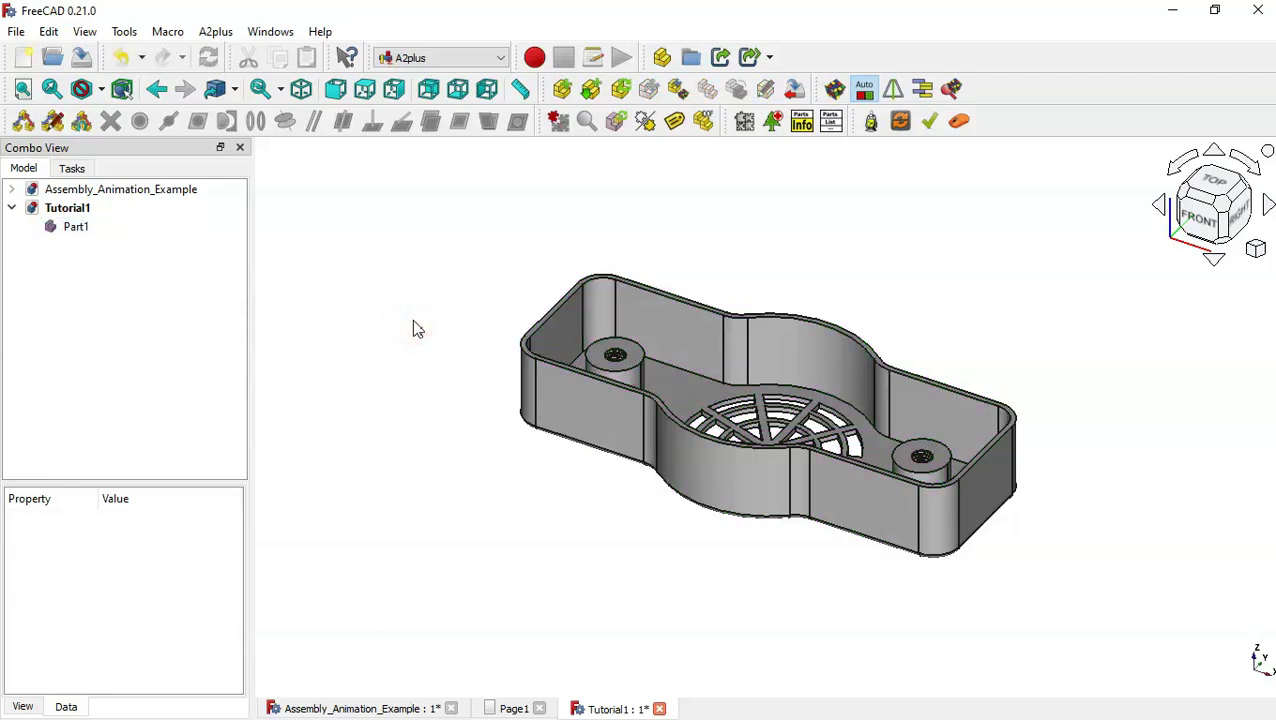
click(778, 352)
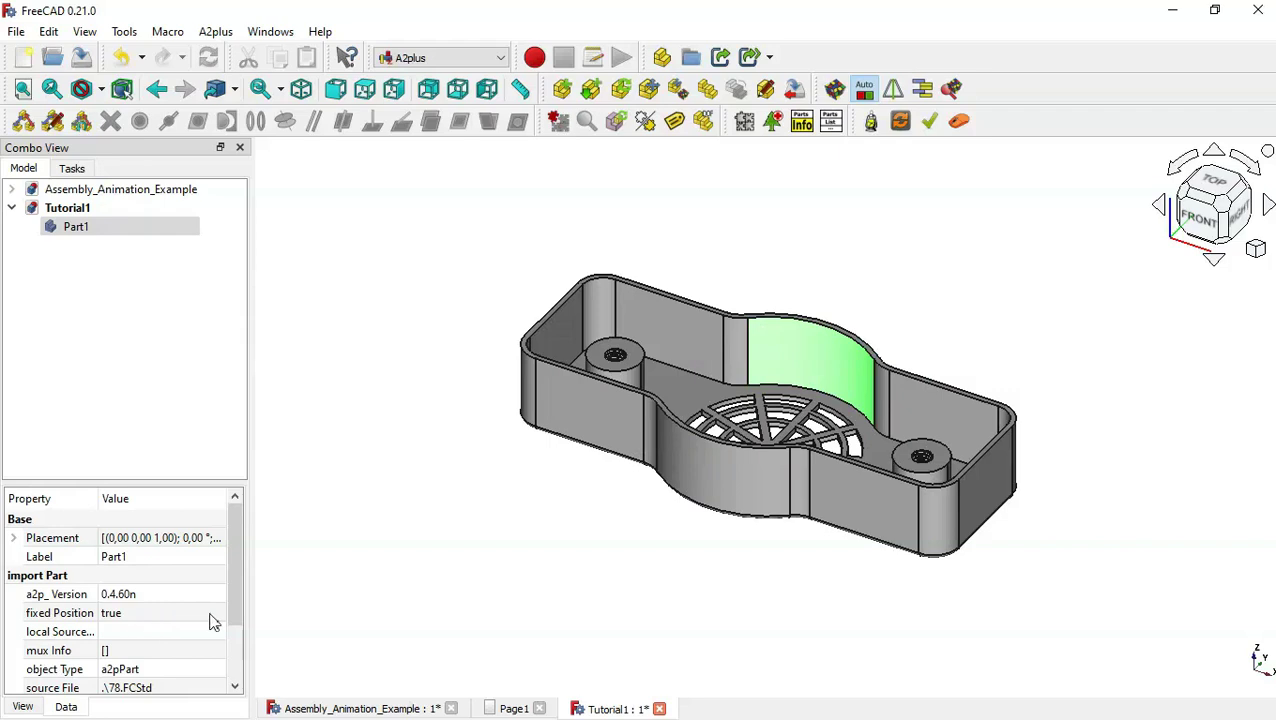
click(560, 545)
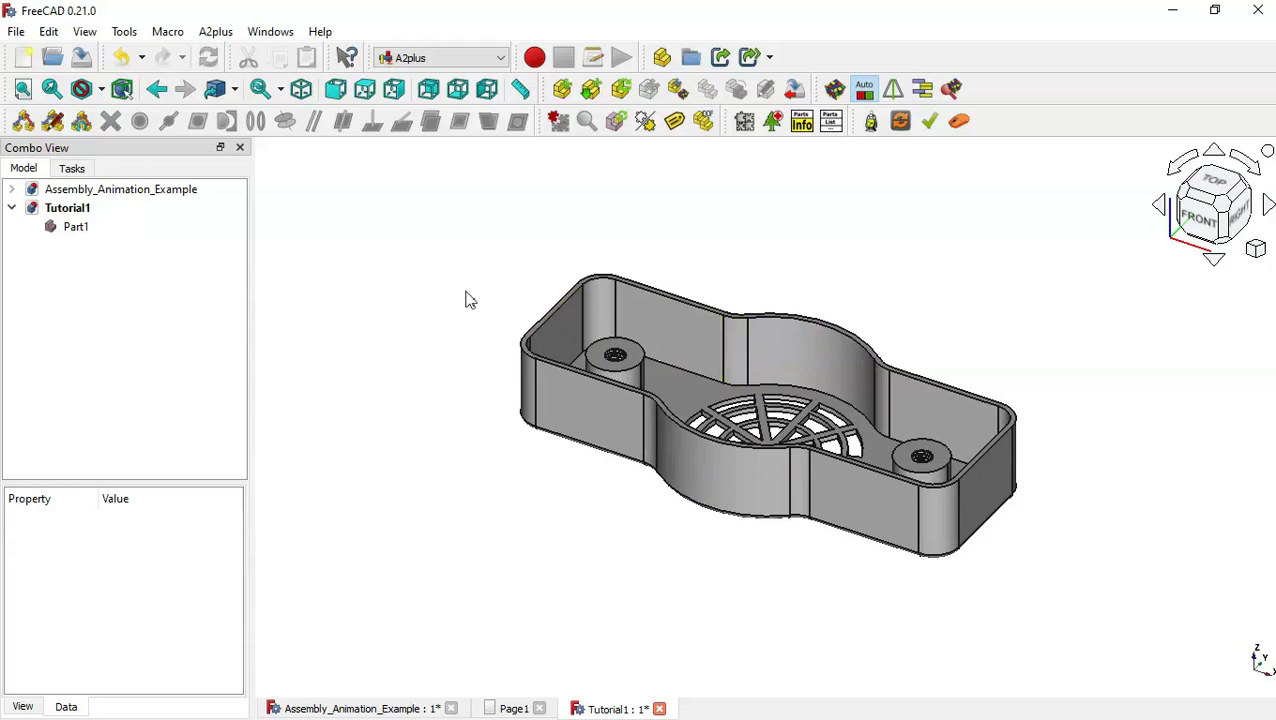
- Rotate Part1 in 90° increments until its grille faces up and its length runs along the Y axis
click(78, 229)
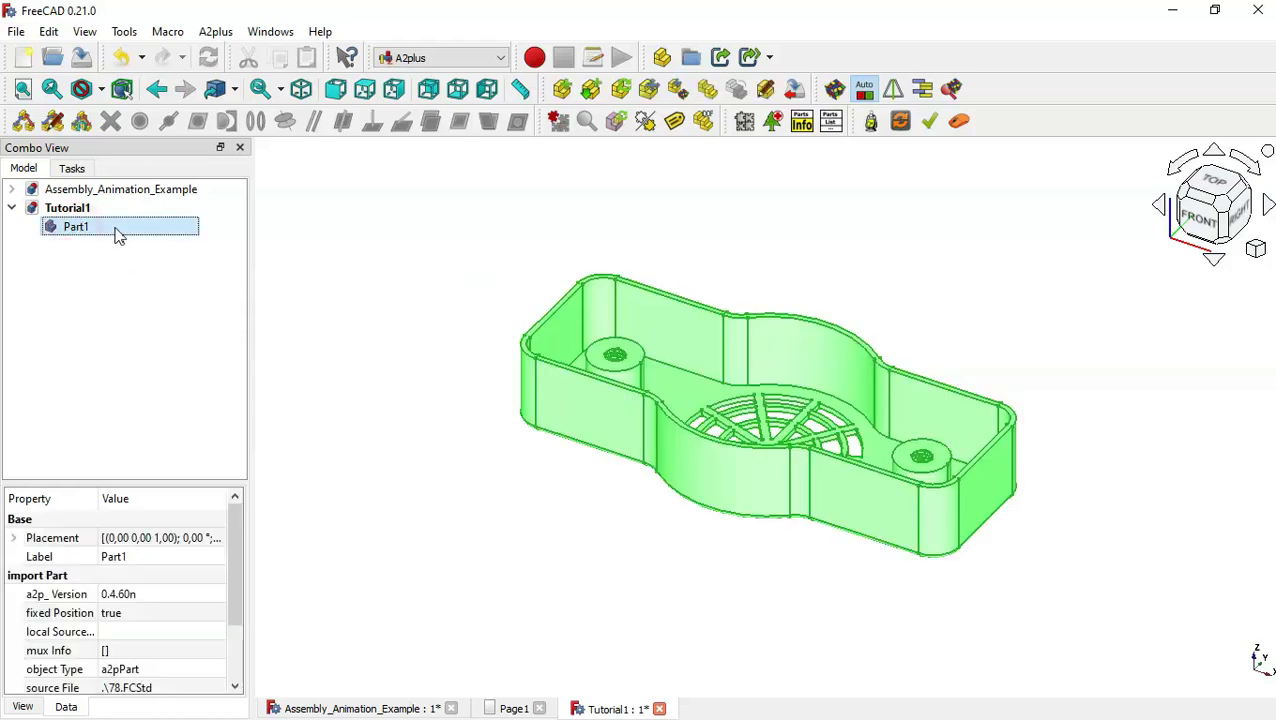
double_click(122, 230)
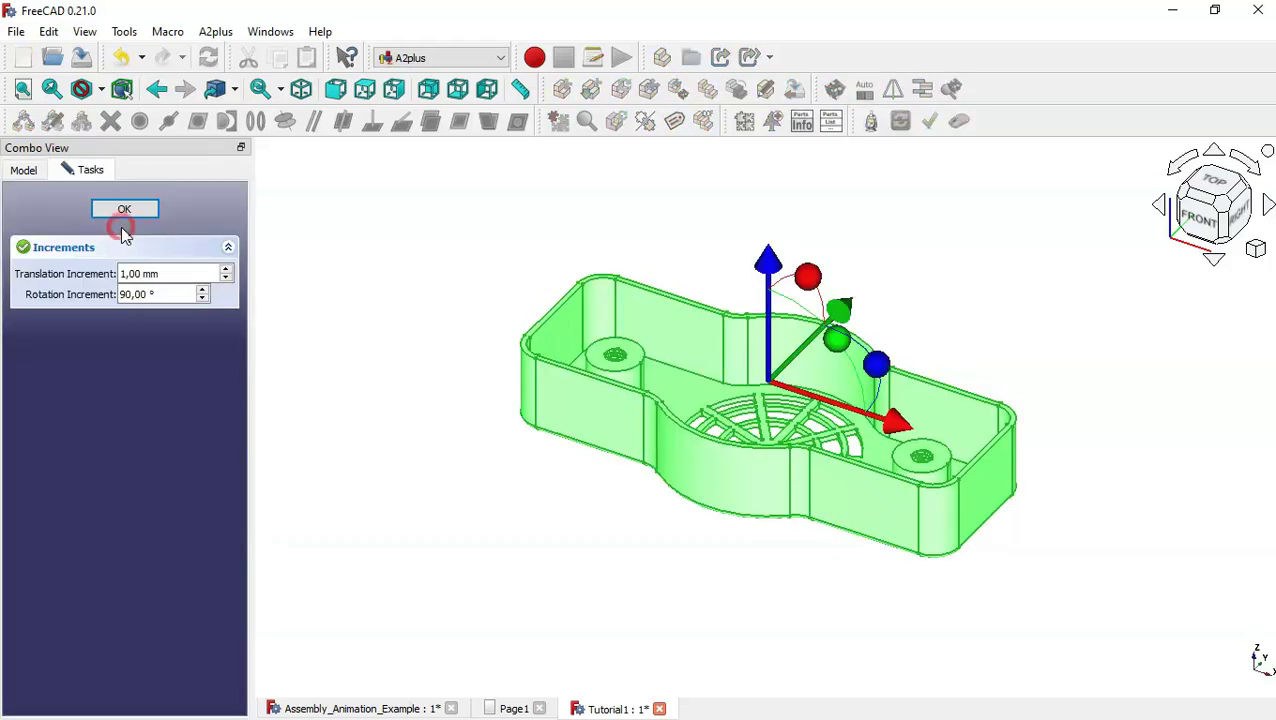
click(649, 330)
drag(884, 372, 770, 410)
drag(838, 346, 807, 561)
drag(620, 485, 600, 455)
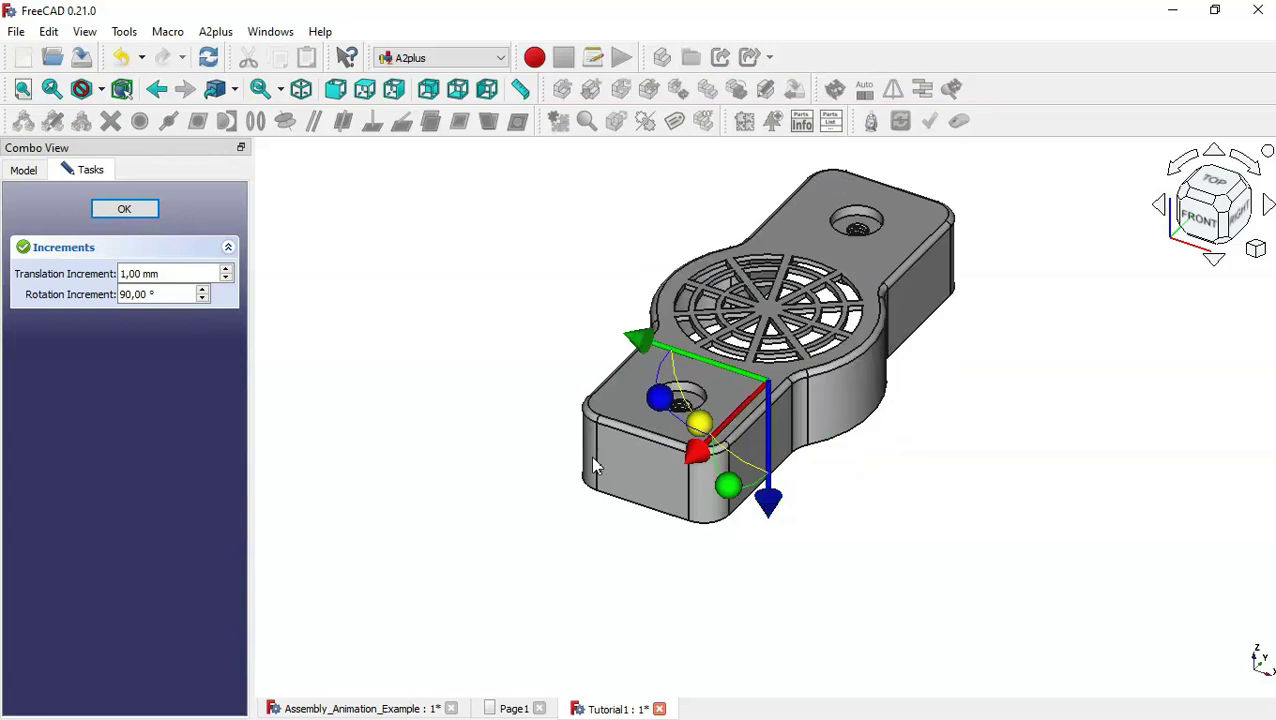
click(120, 209)
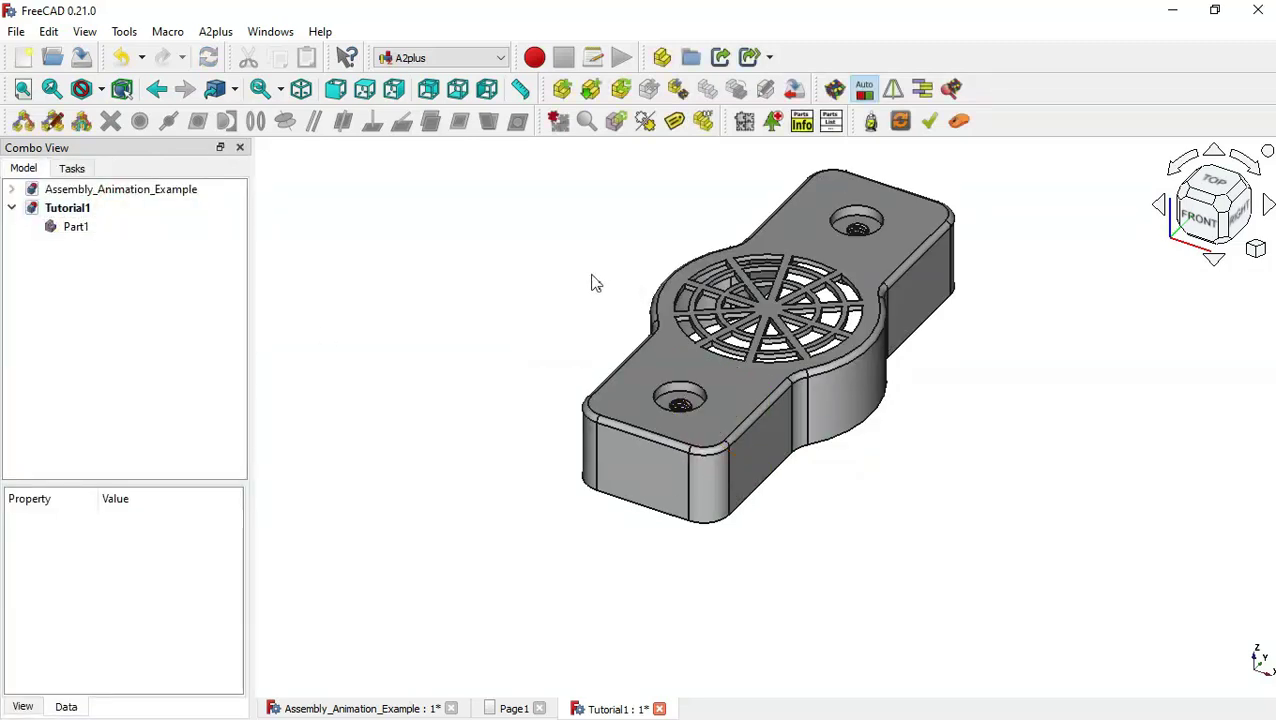
- Import the part from file 85 and place it beside Part1, clear of the grille cover
click(564, 91)
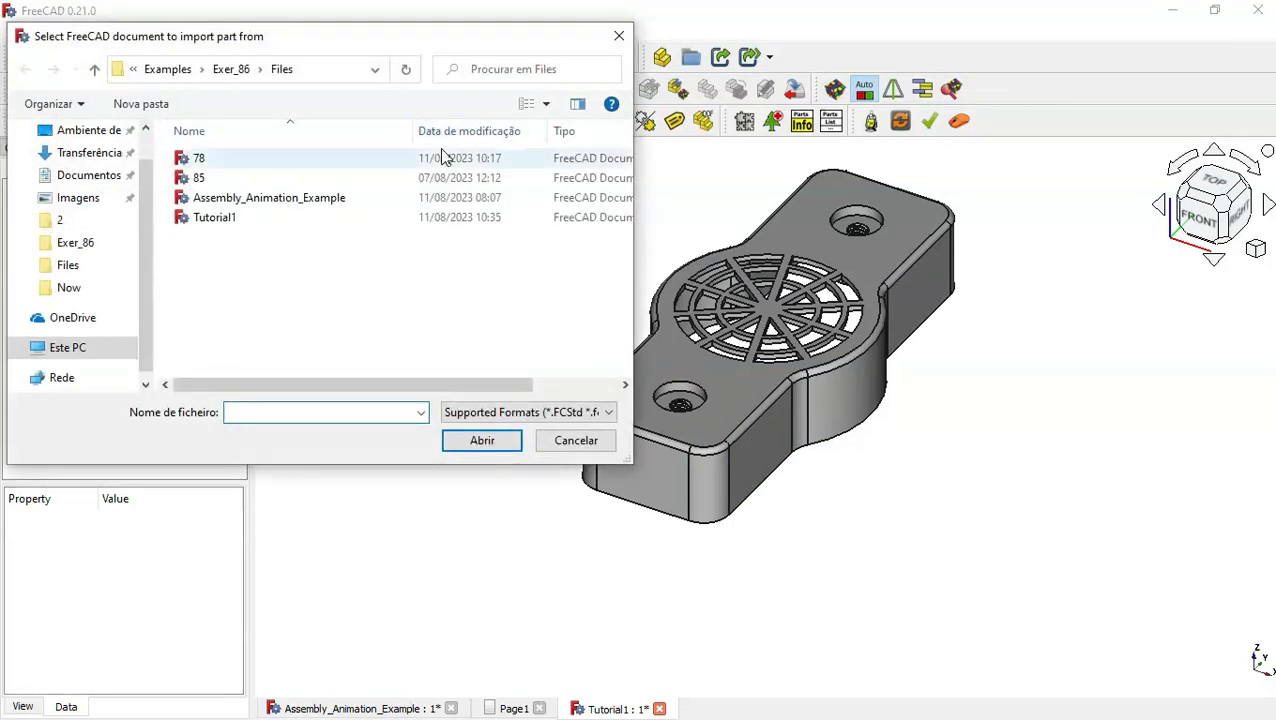
double_click(322, 178)
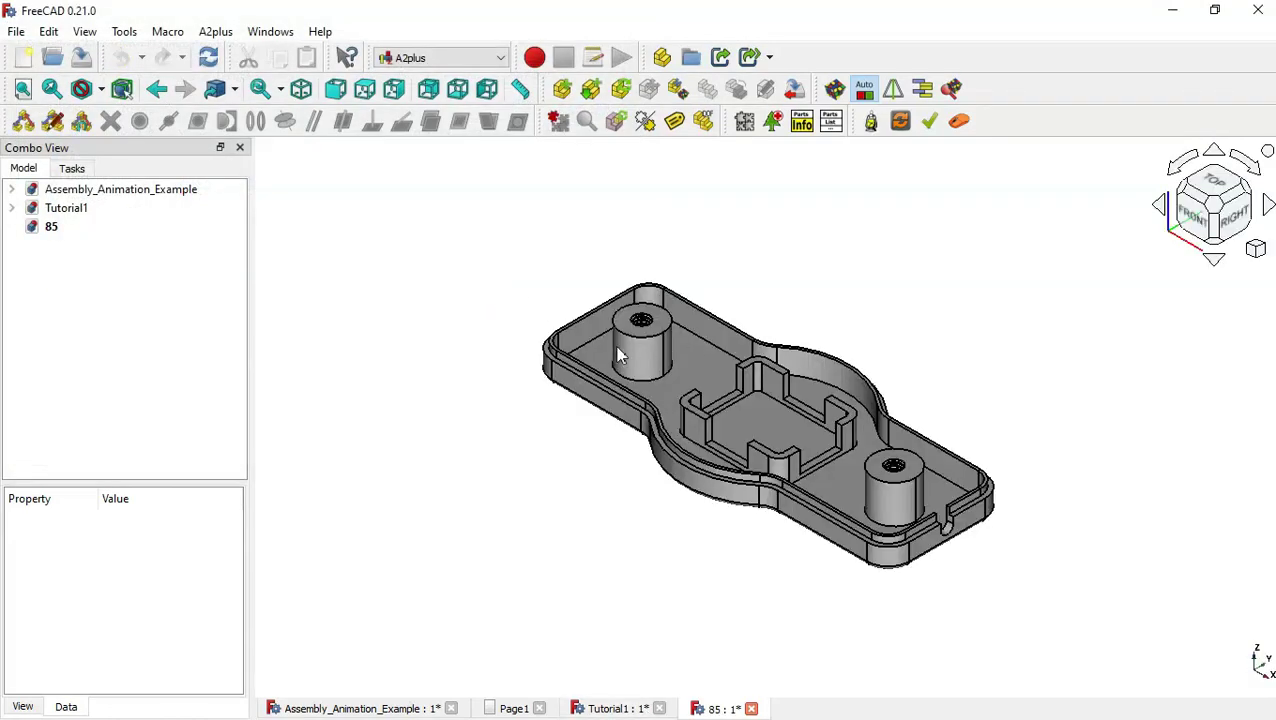
scroll(620, 400, down, 4)
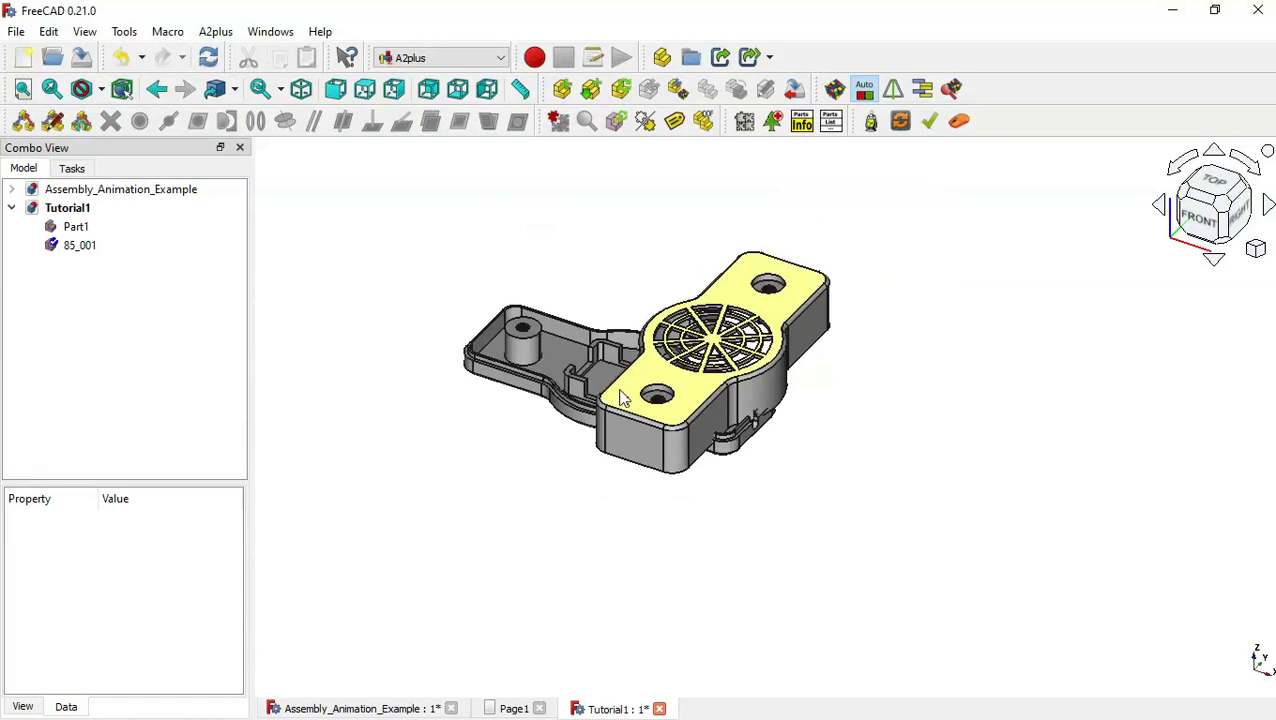
click(390, 230)
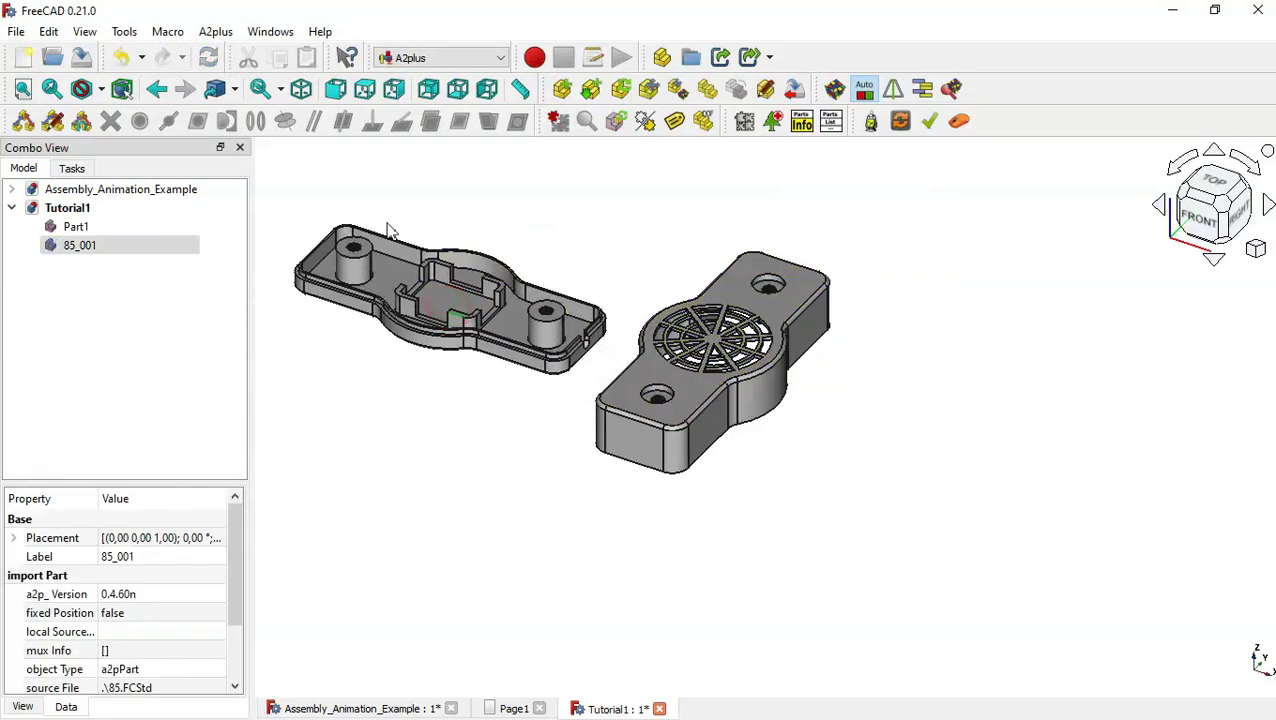
scroll(390, 230, up, 3)
- Rename the imported 85_001 part as Part2
click(102, 248)
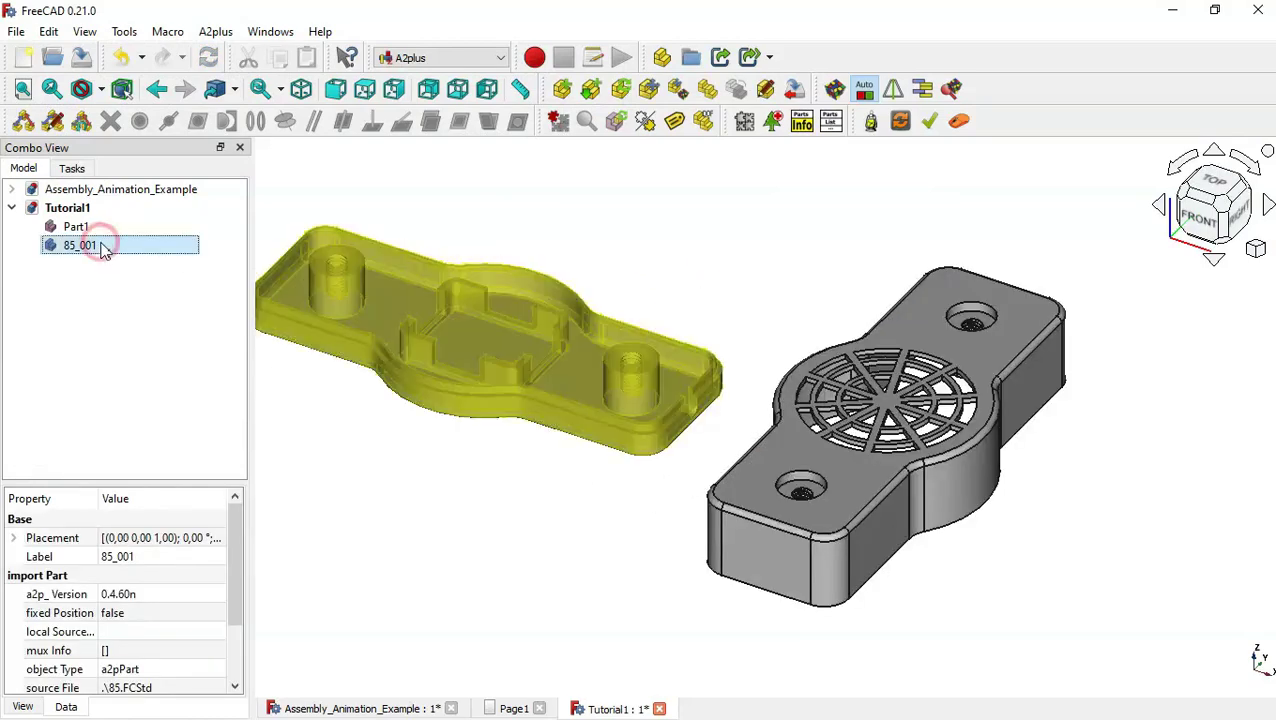
text(Part)
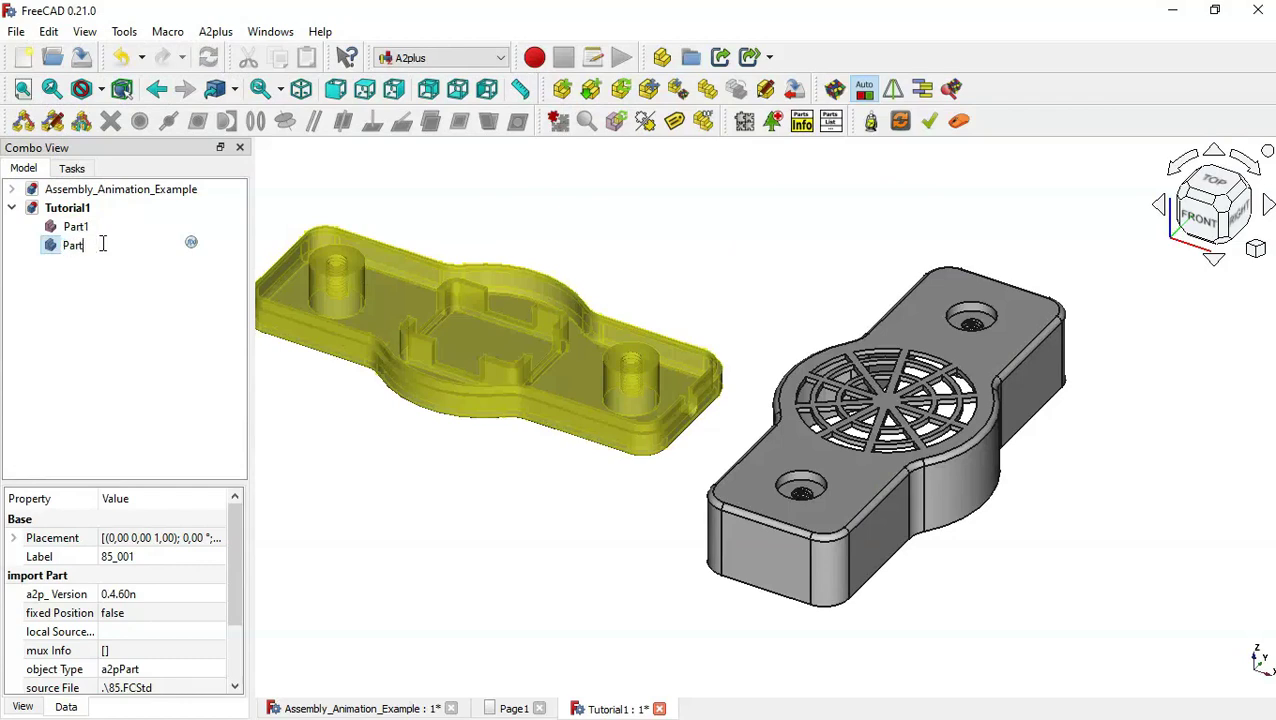
text(2)
key(Return)
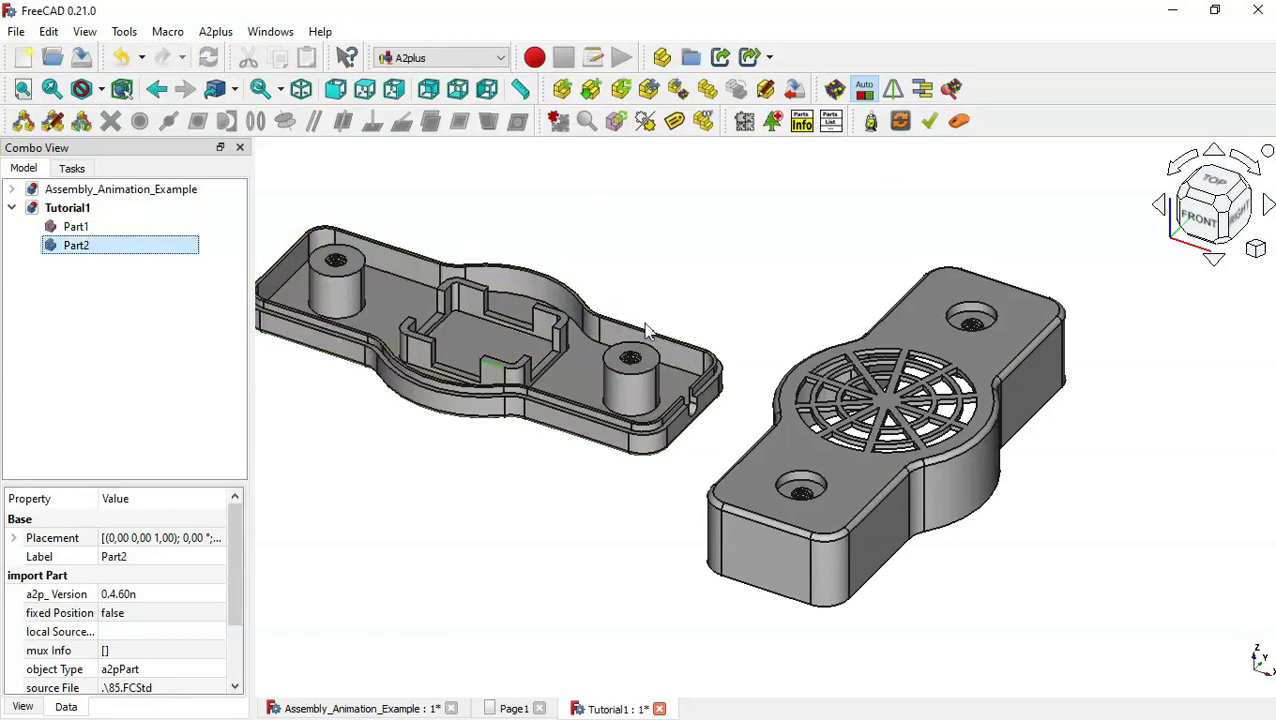
- Rotate Part2 by 90° about its vertical axis so its length runs parallel to Part1
click(88, 250)
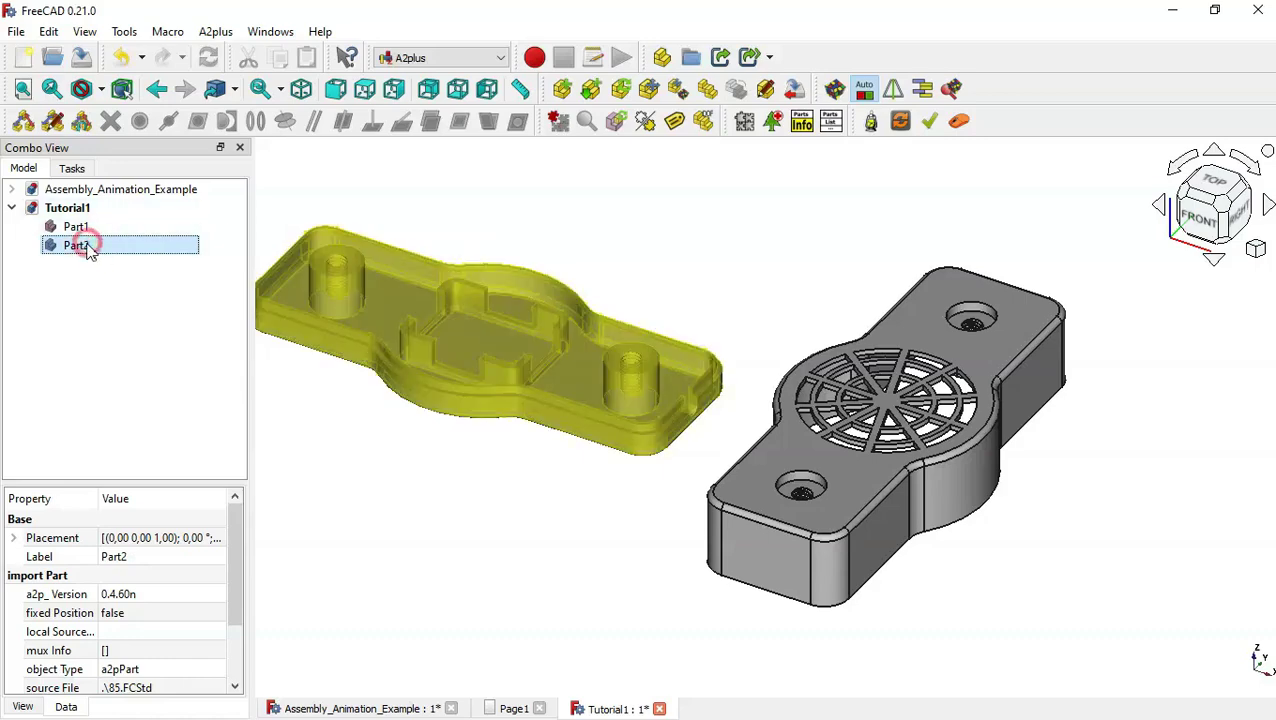
double_click(88, 250)
drag(593, 340, 513, 417)
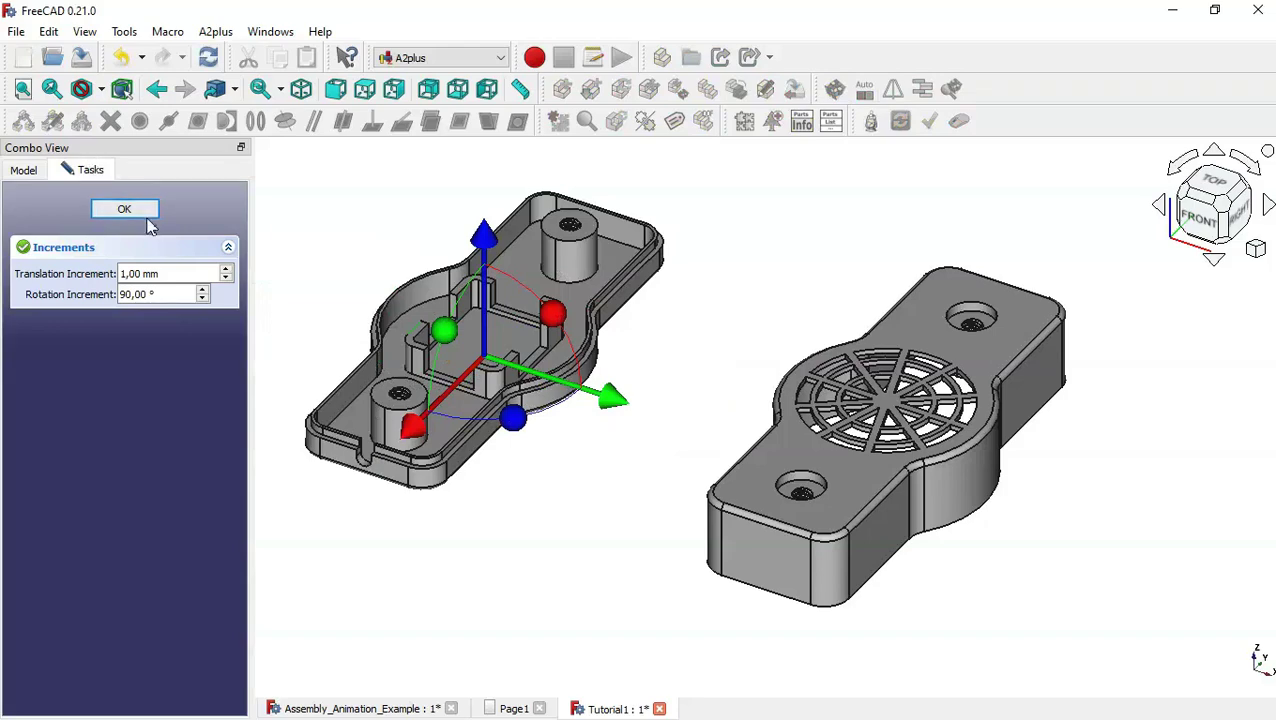
click(124, 209)
click(590, 515)
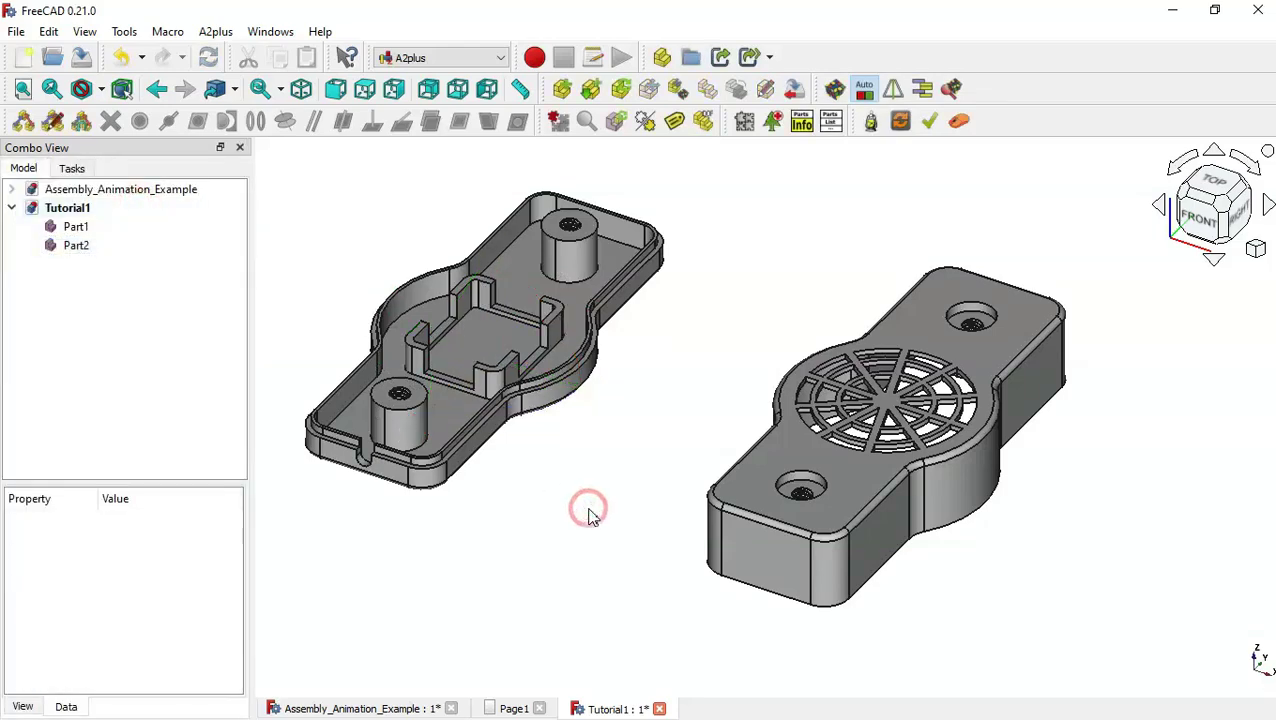
key(v)
key(f)
scroll(1065, 468, up, 1)
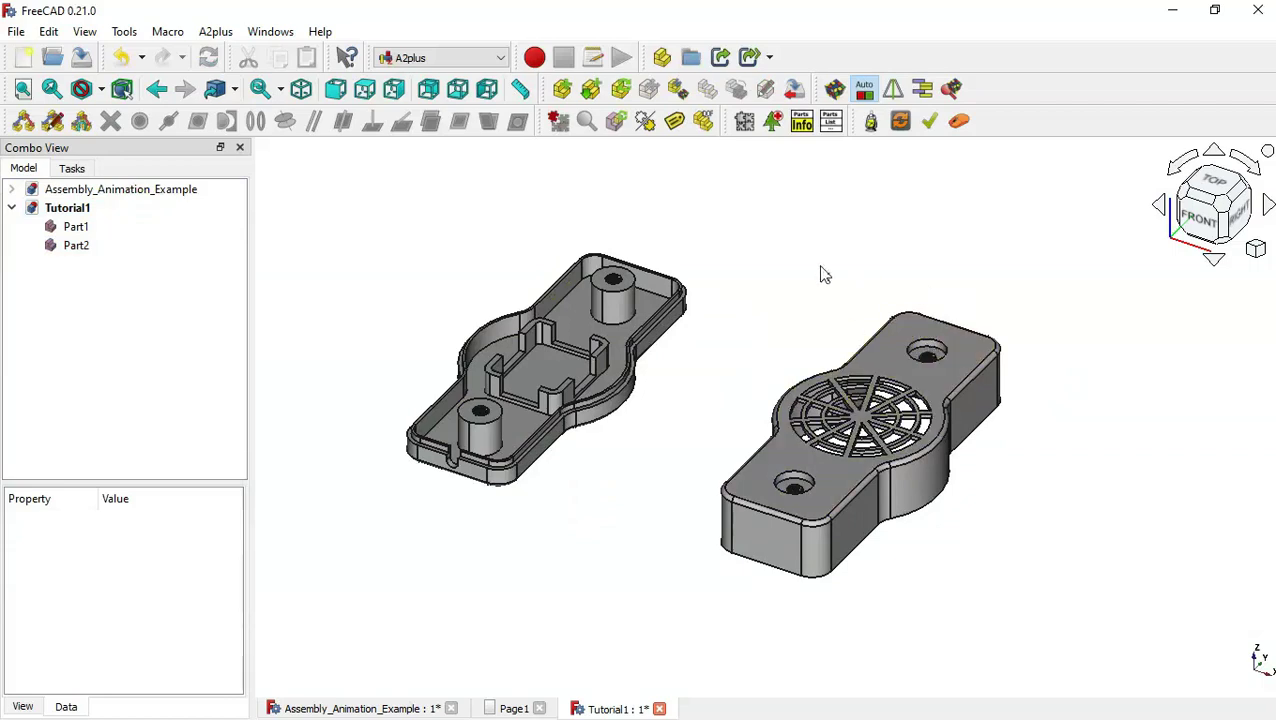
- Consult the parts list on the Page1 drawing, and switch Tutorial1 from A2plus to another workbench
click(509, 708)
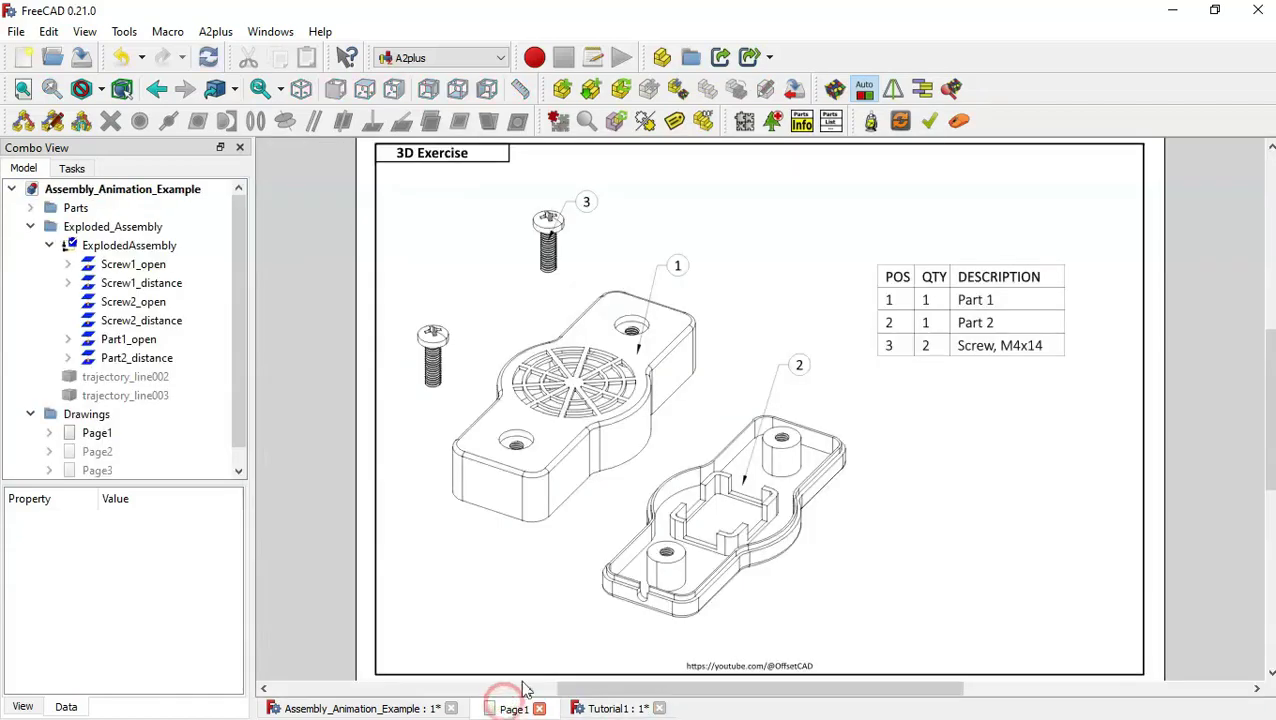
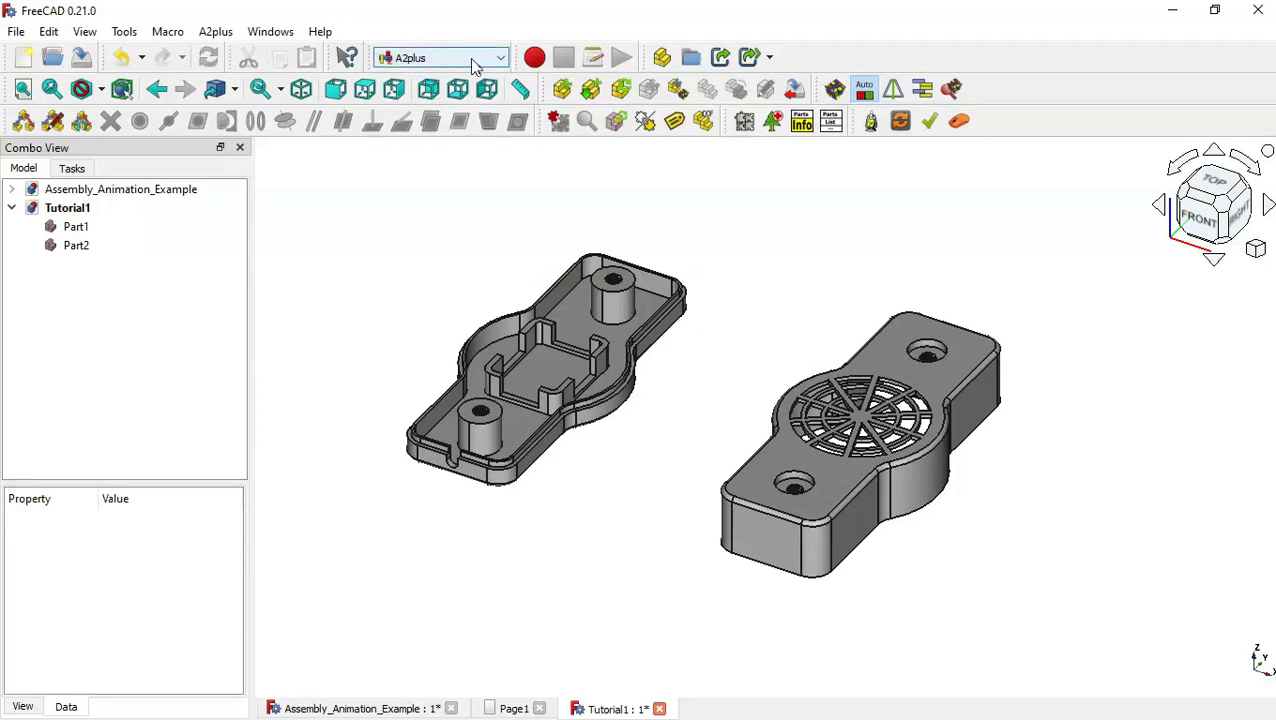
click(472, 60)
click(448, 166)
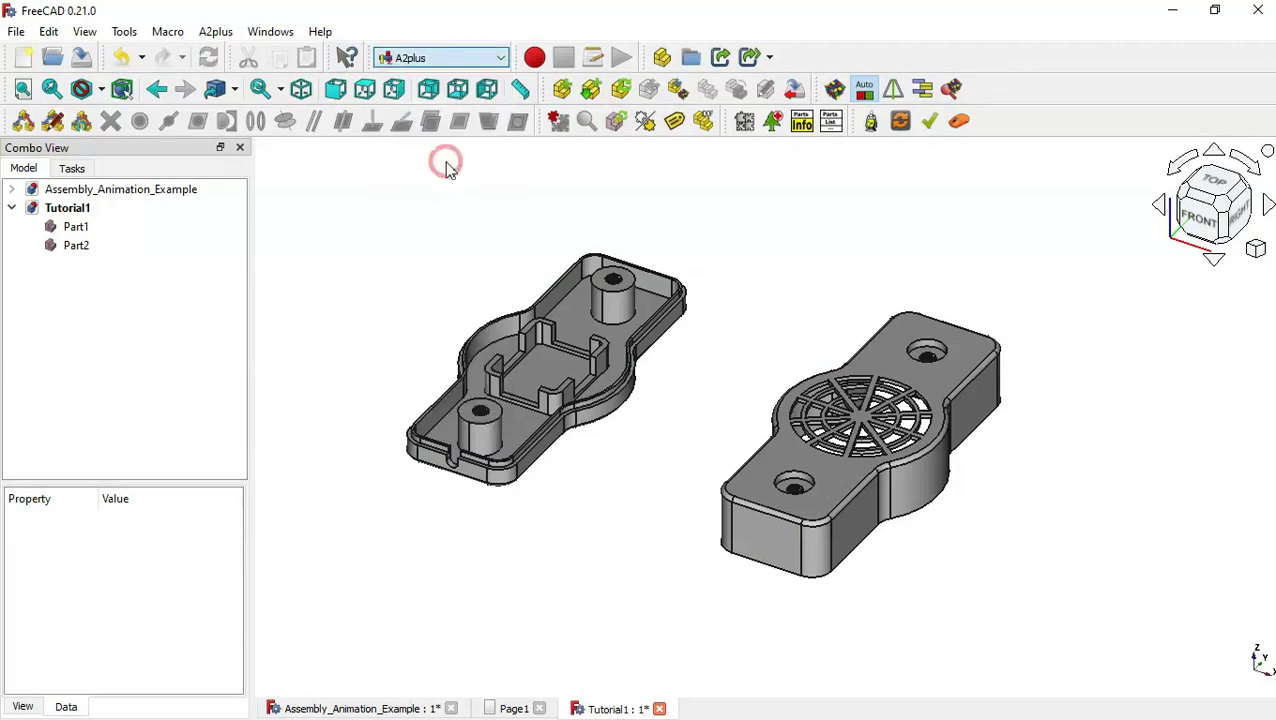
- Switch to the Fasteners workbench and add an ISO7045 pan head screw to Tutorial1
click(576, 150)
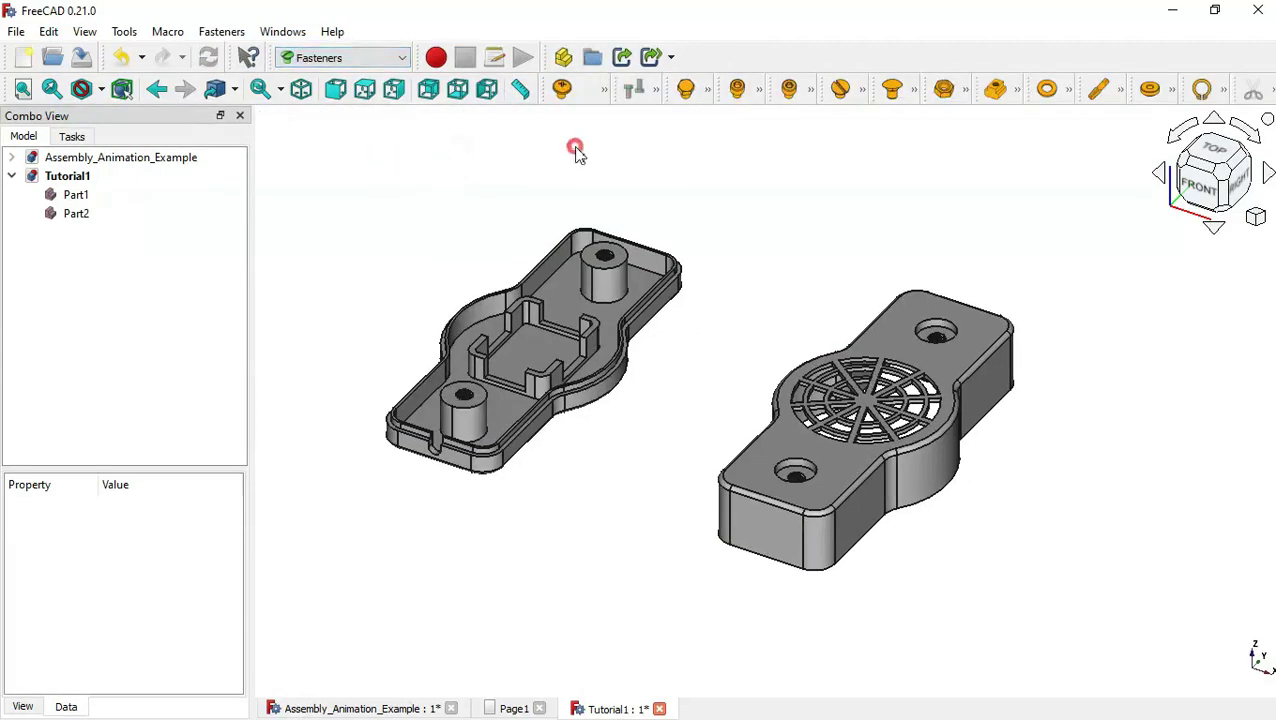
click(603, 89)
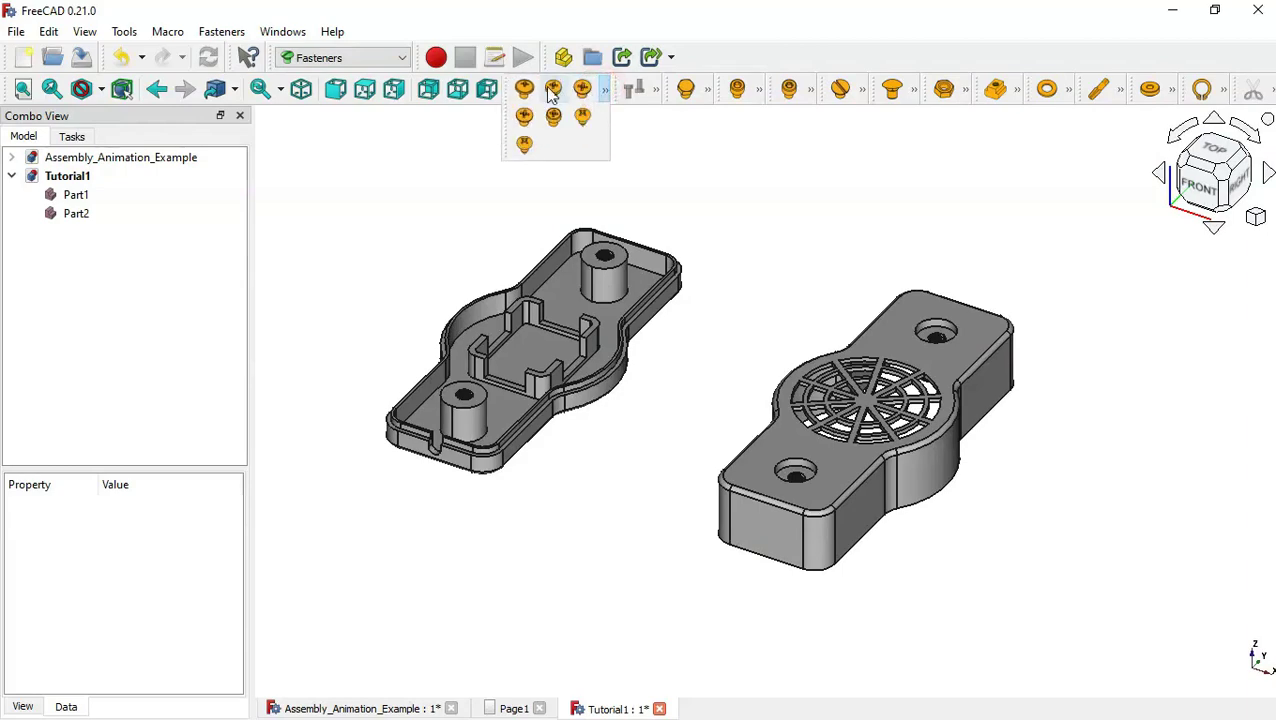
click(553, 90)
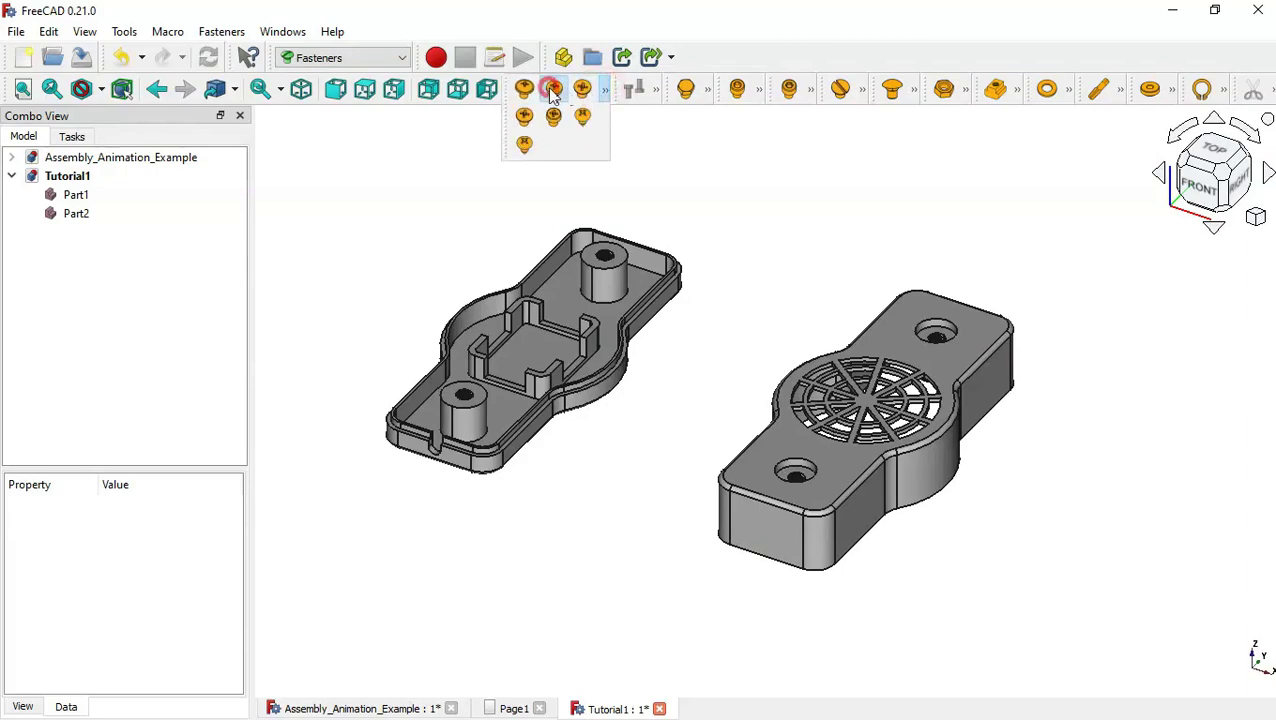
click(464, 159)
drag(1066, 540, 960, 427)
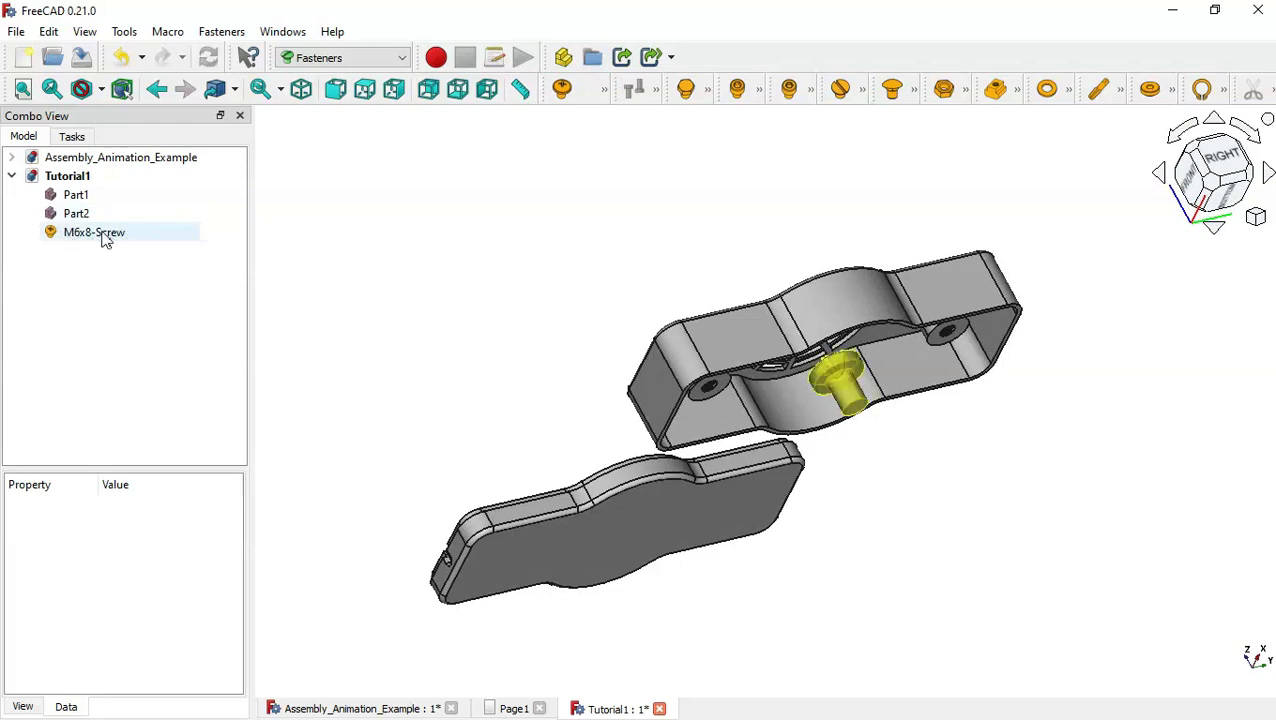
- Check the screw size on the Page1 parts list, and set the new screw's diameter to M4 and length to 14
click(503, 707)
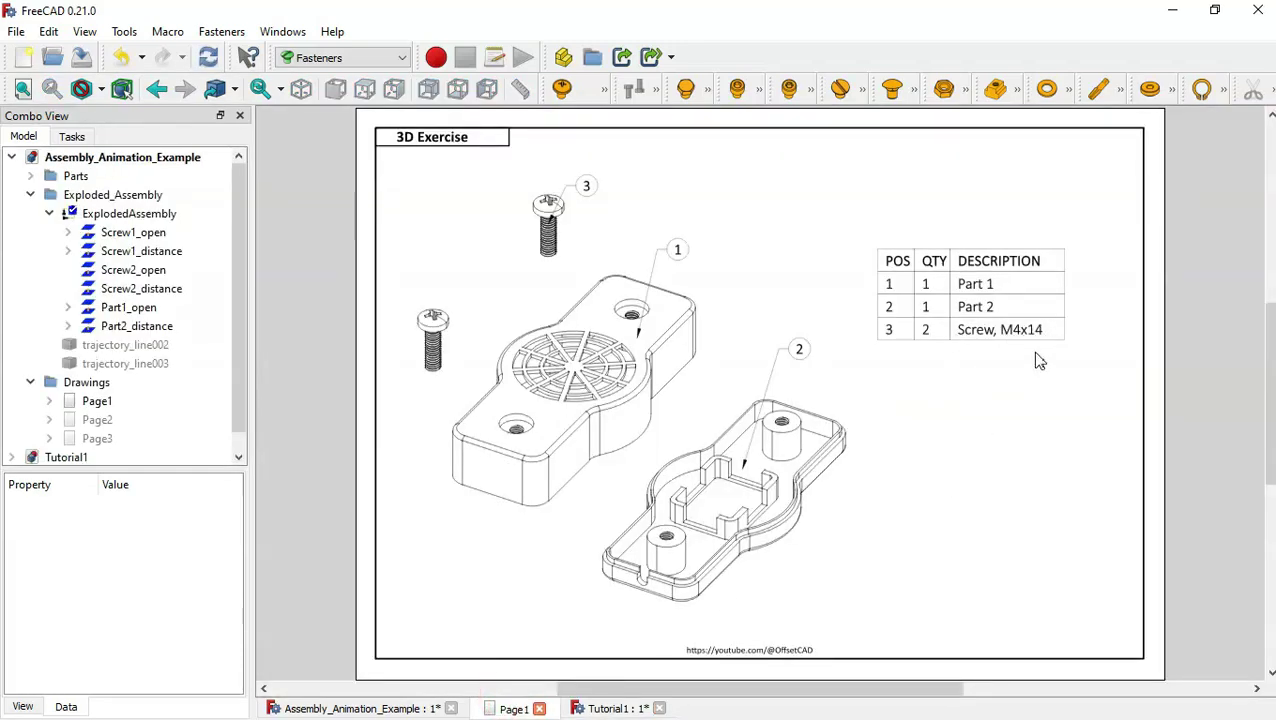
click(612, 708)
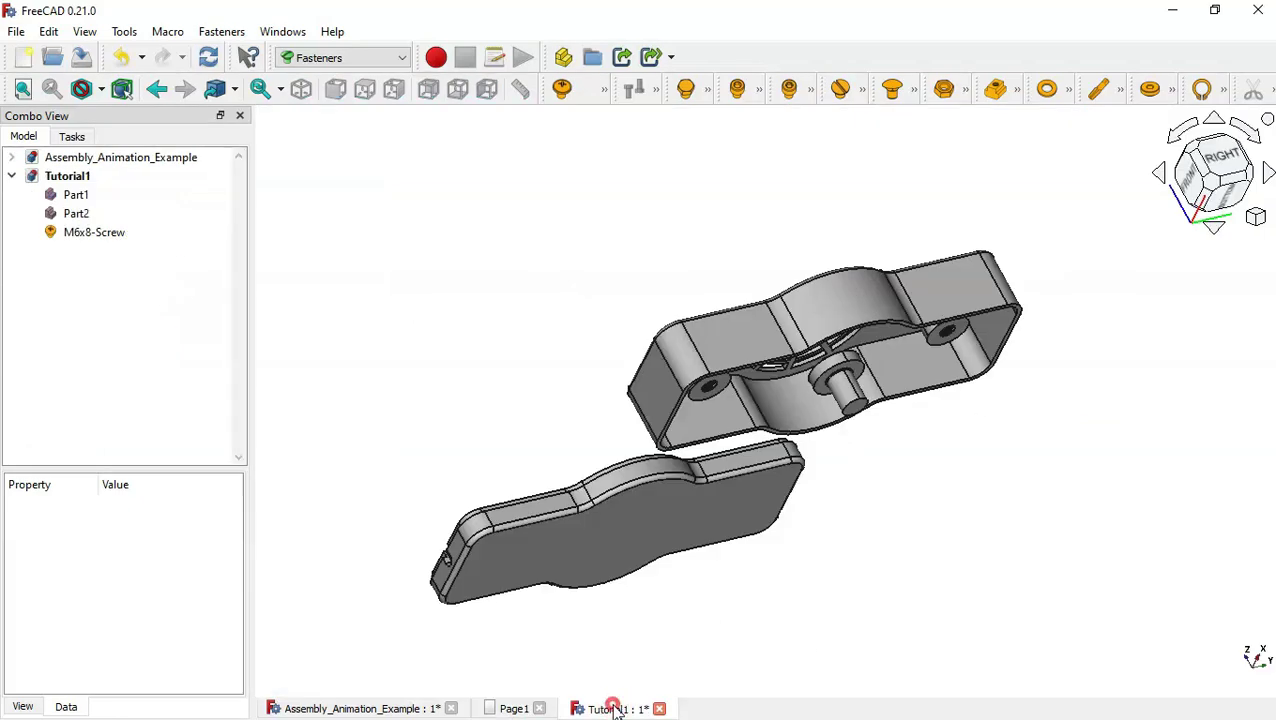
click(843, 393)
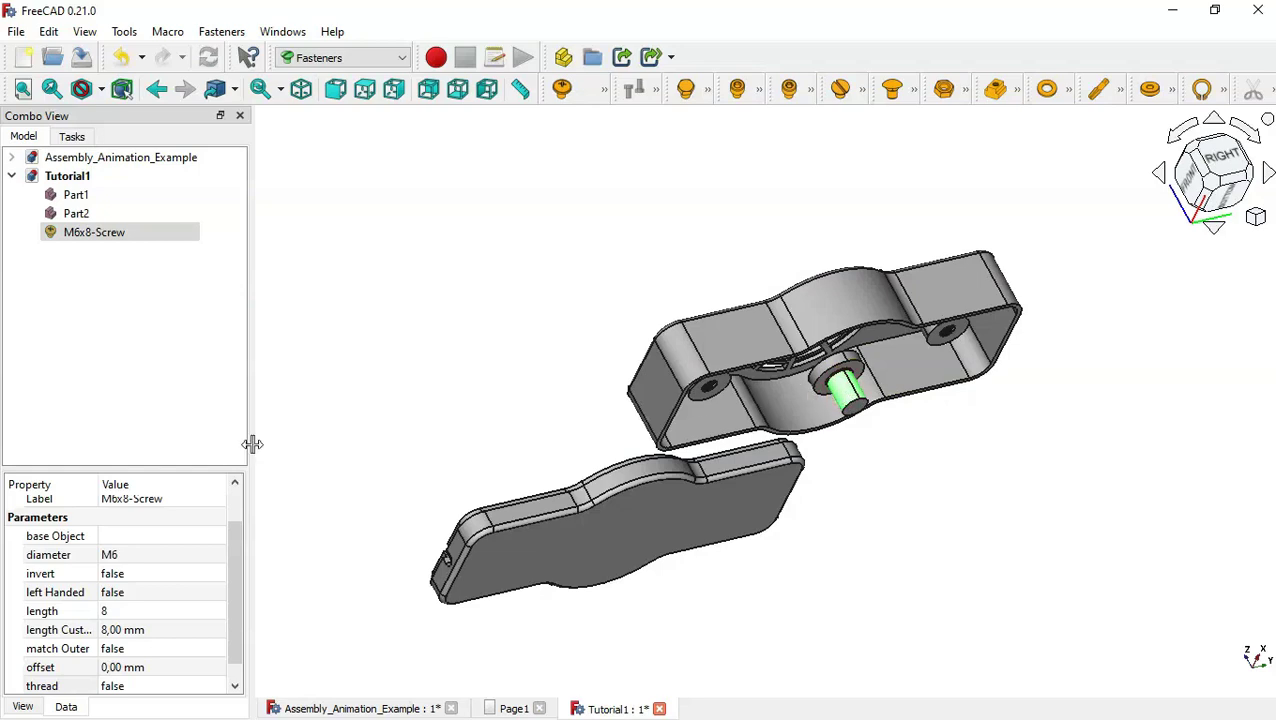
drag(122, 466, 130, 344)
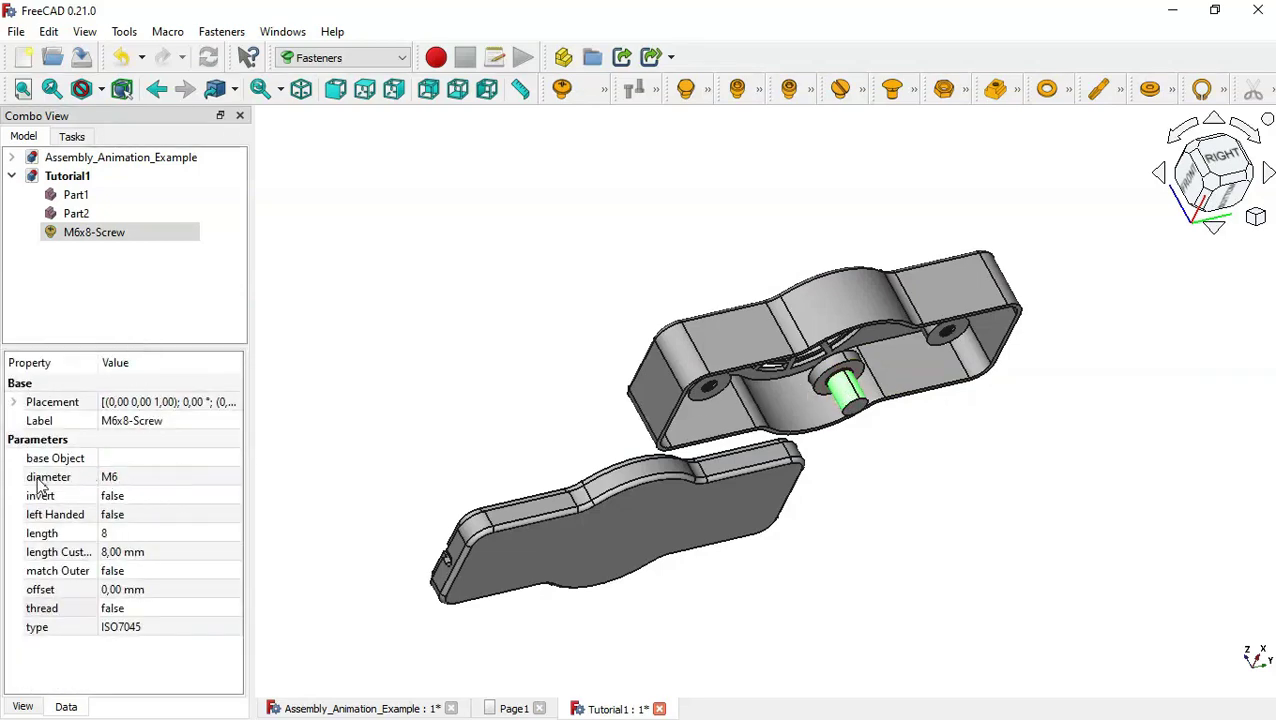
click(188, 480)
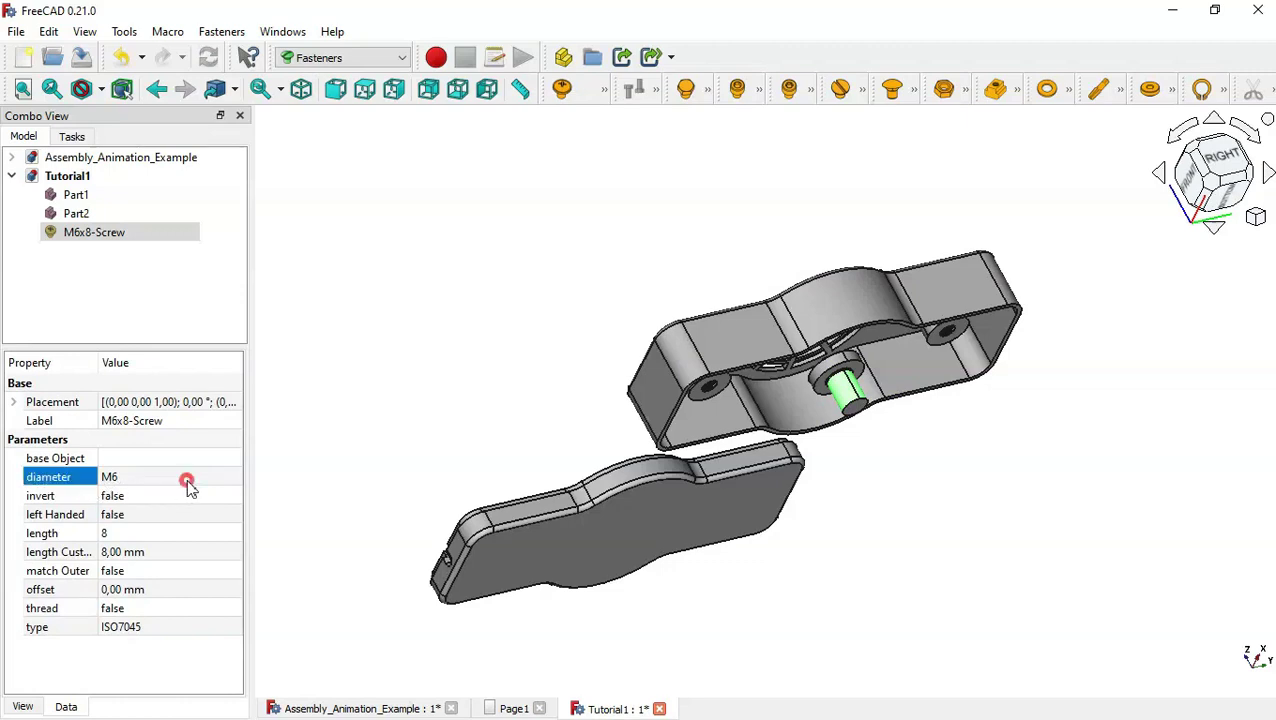
click(190, 480)
click(138, 580)
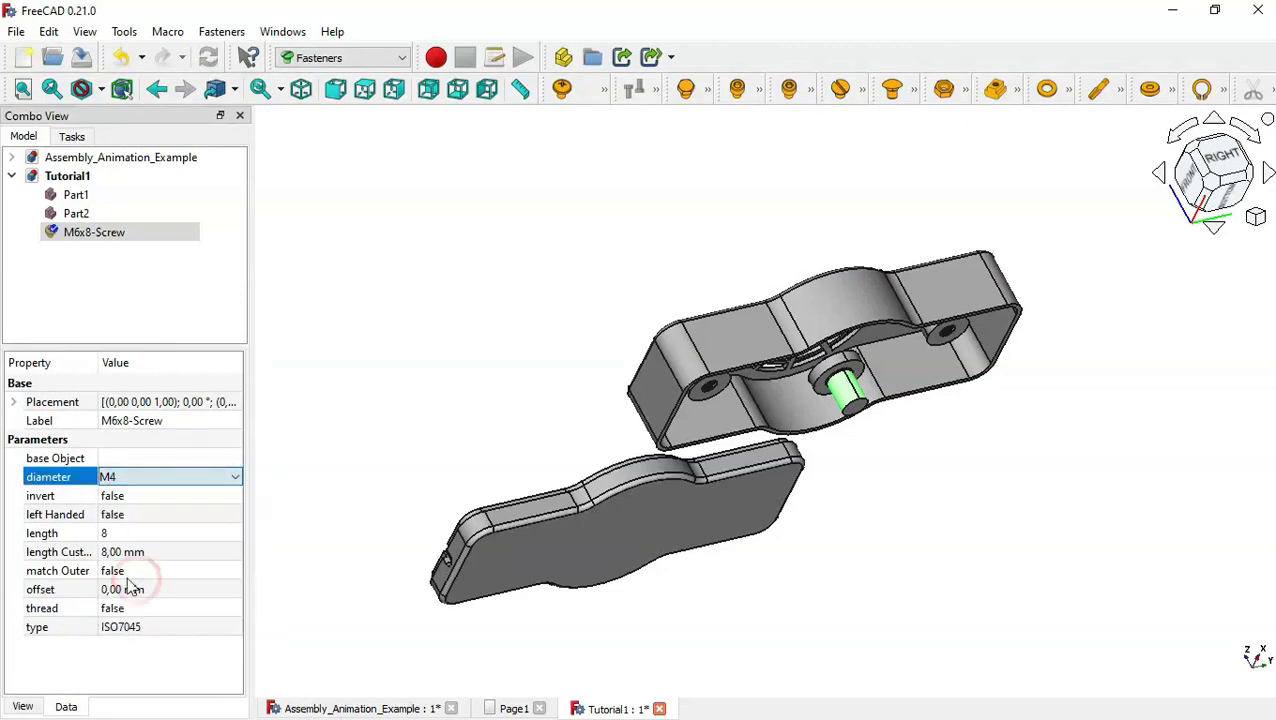
click(174, 538)
click(172, 534)
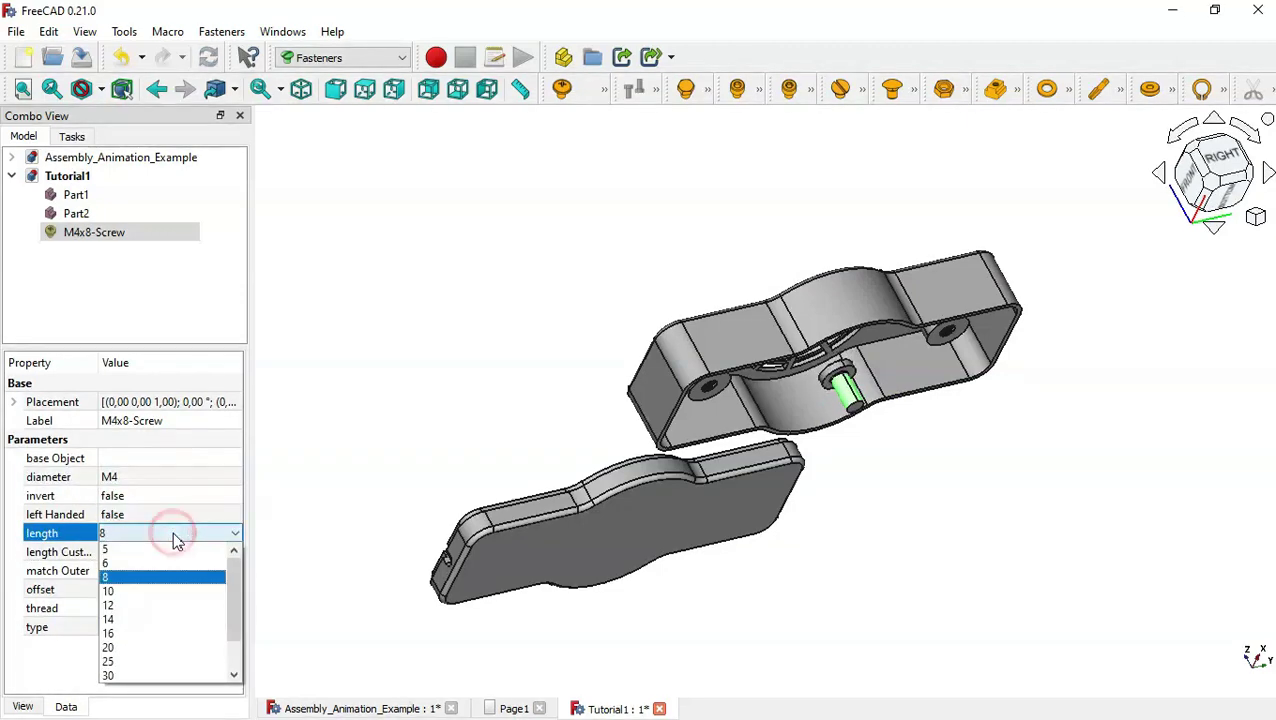
click(142, 622)
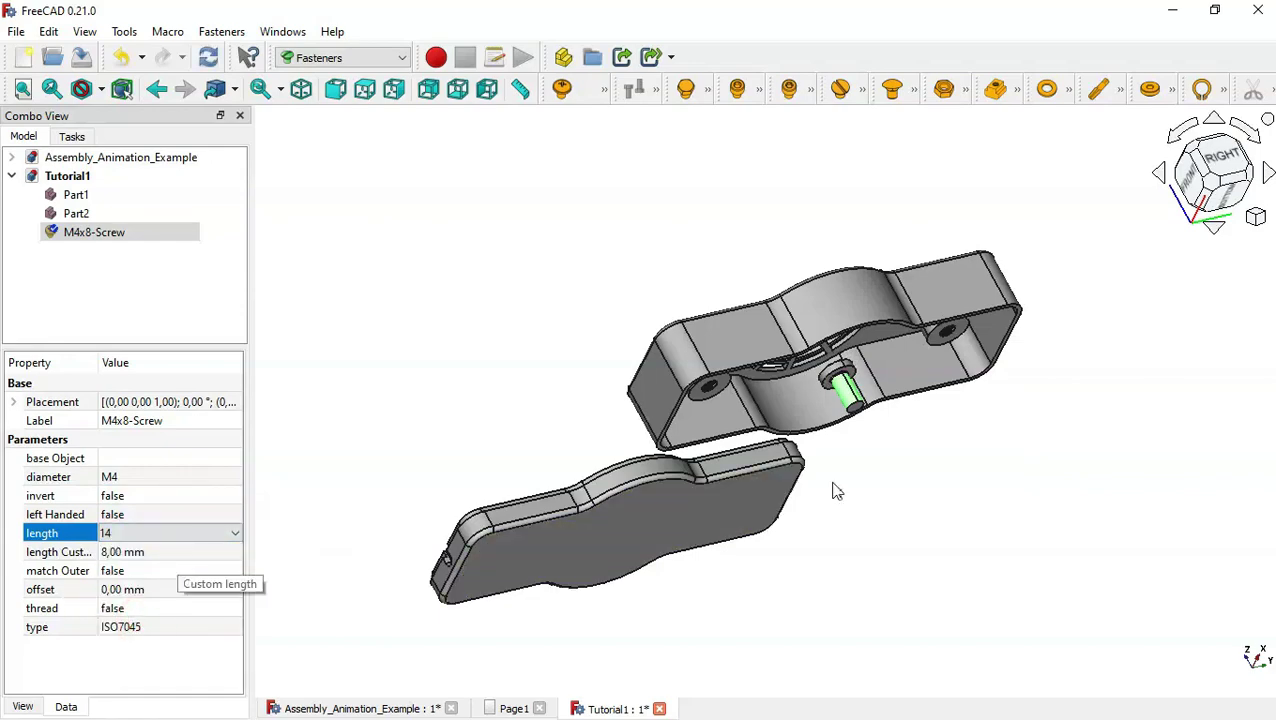
- Enable the modelled thread on the M4x14 screw by setting its thread property to true
scroll(876, 418, up, 5)
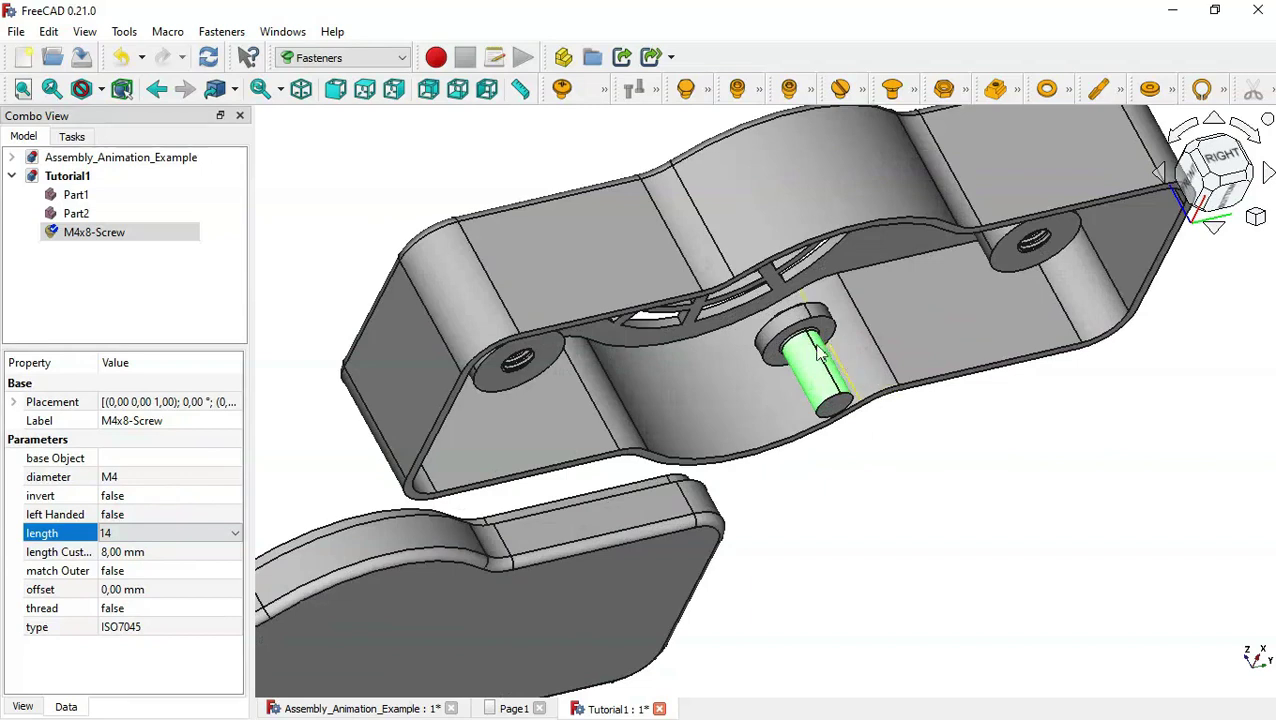
click(153, 608)
click(144, 640)
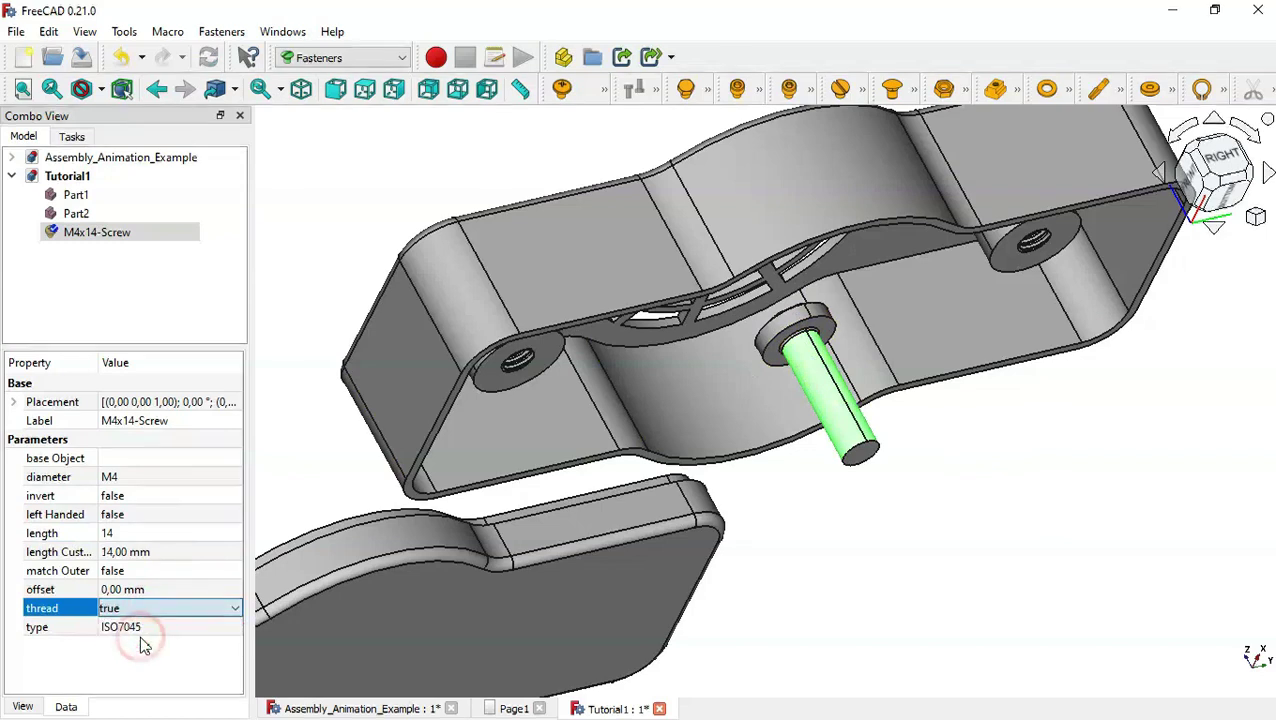
click(872, 560)
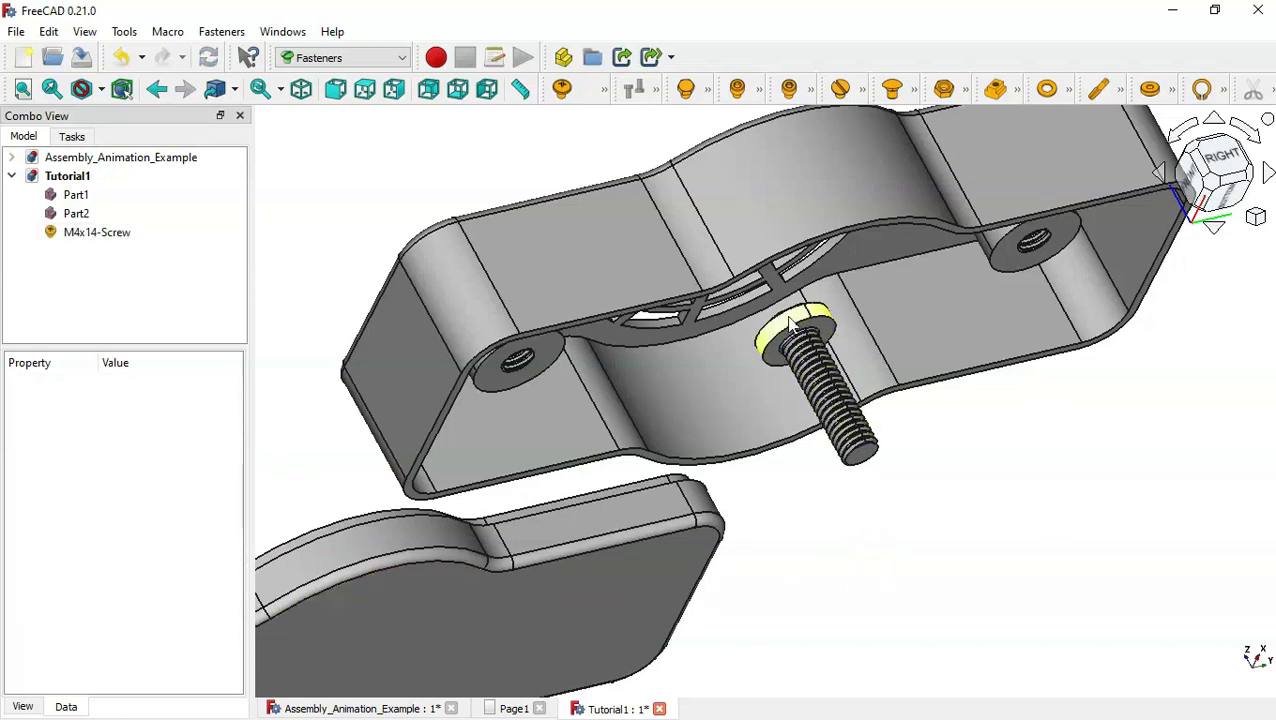
click(858, 468)
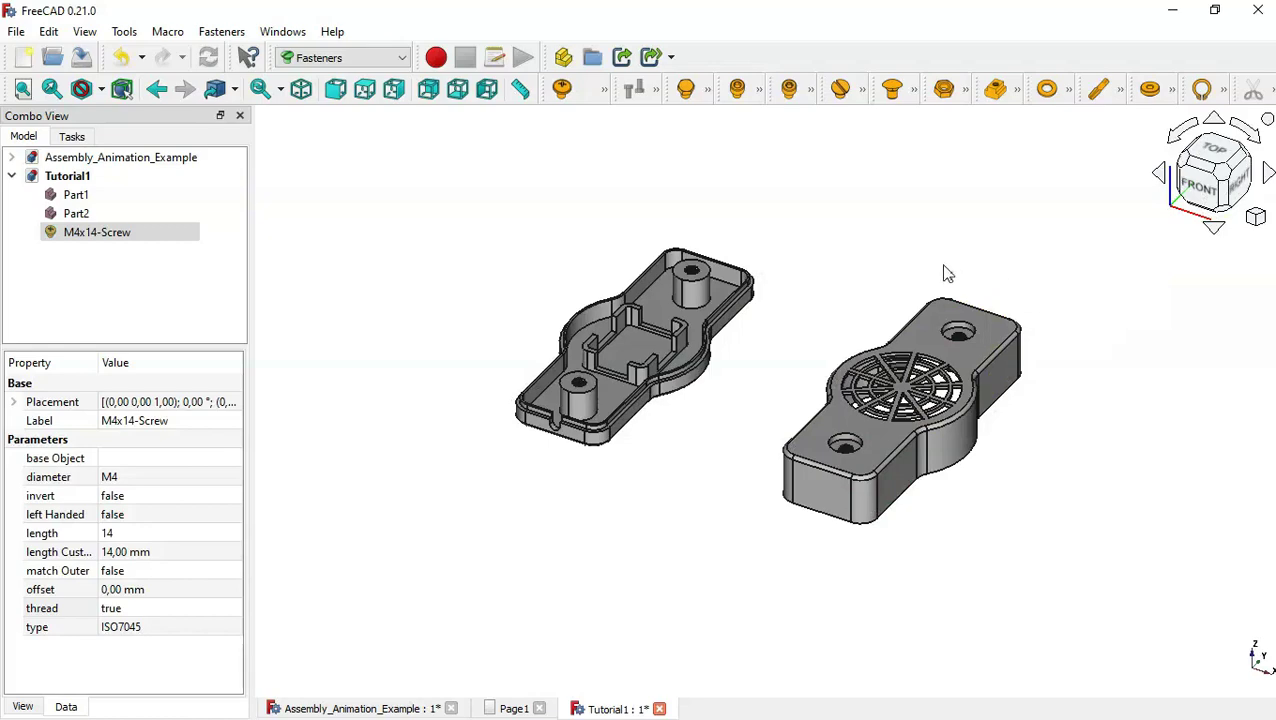
- Return to the A2plus workbench and convert the M4x14 screw into an A2plus part
click(400, 60)
click(335, 80)
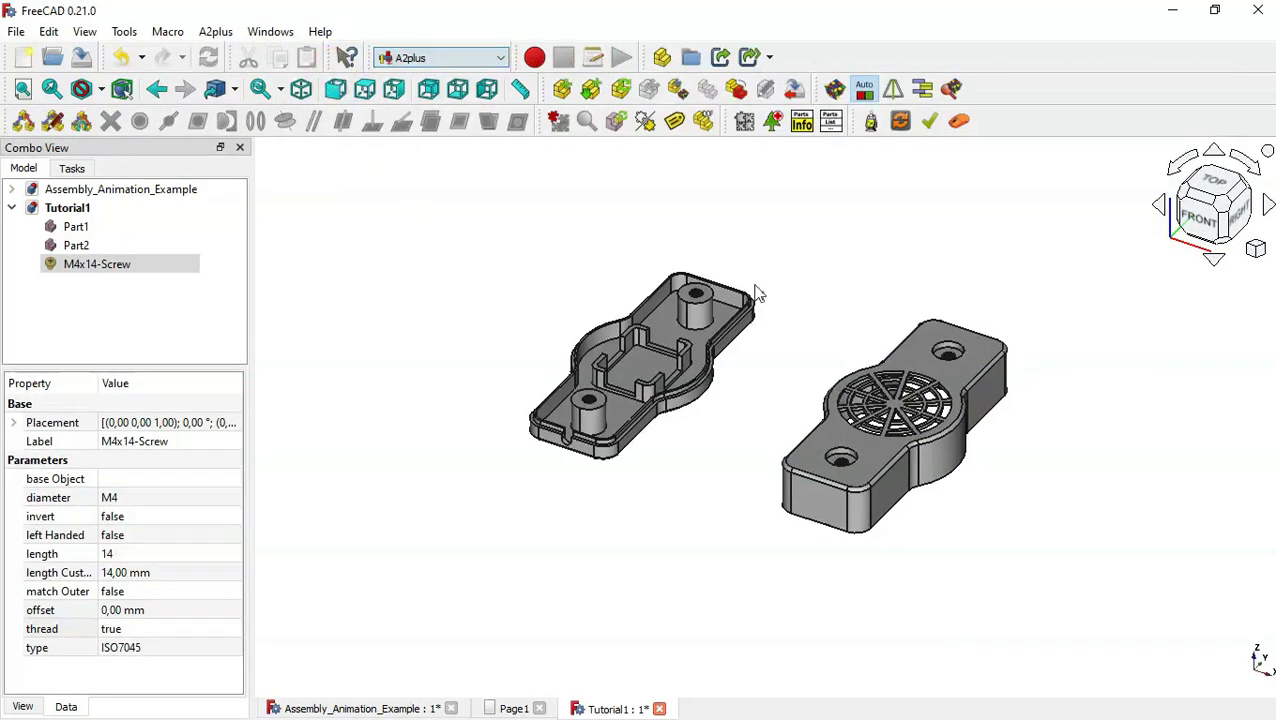
scroll(1003, 435, up, 2)
scroll(1003, 435, up, 1)
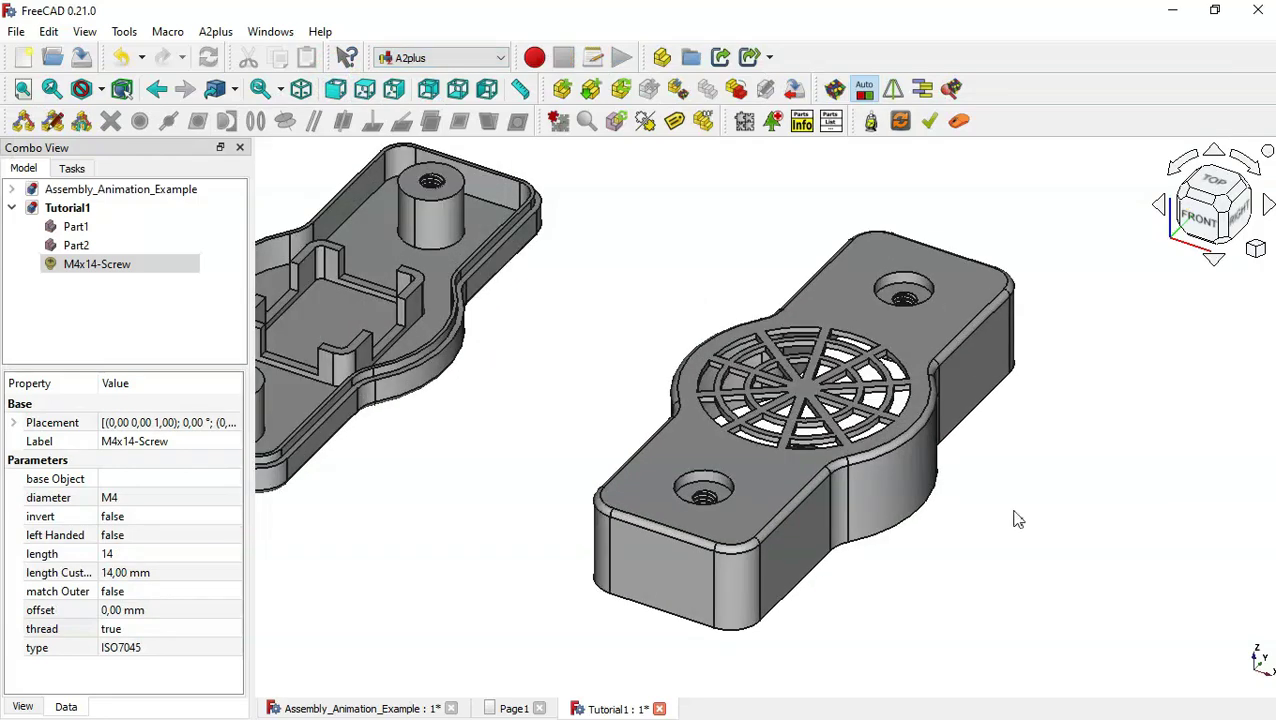
scroll(1017, 519, down, 1)
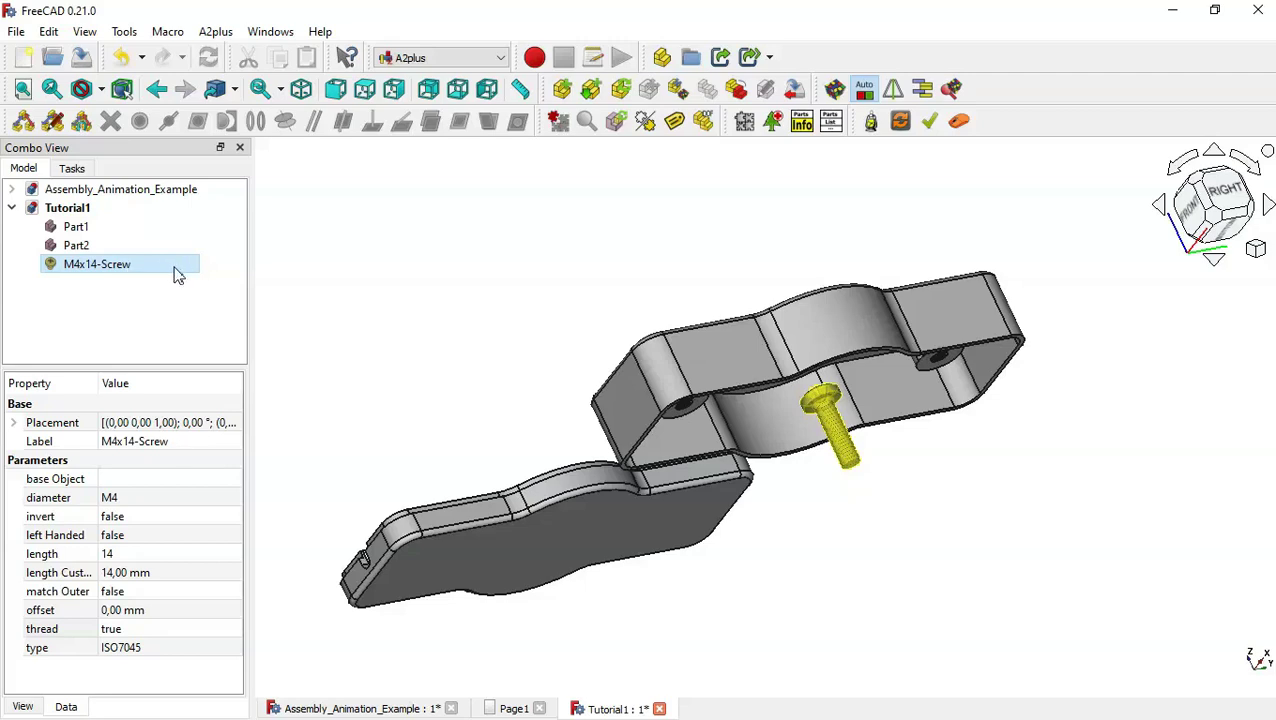
click(70, 272)
click(125, 272)
click(736, 90)
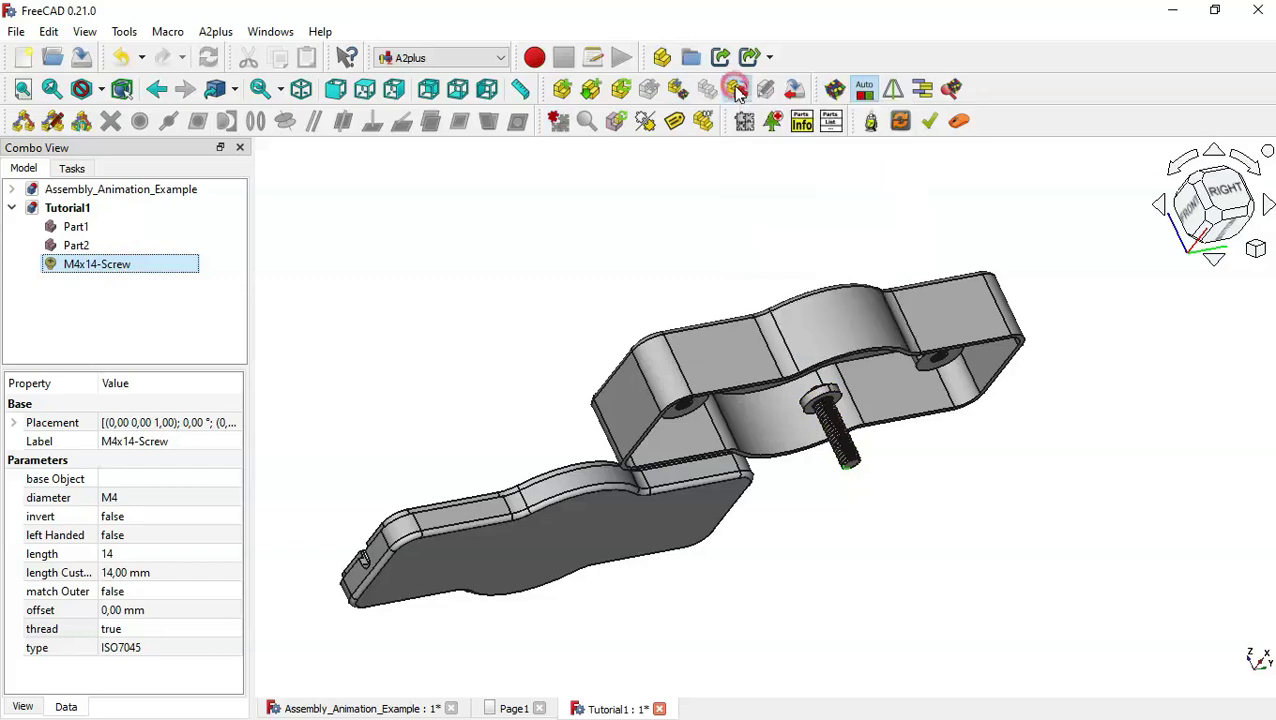
click(367, 282)
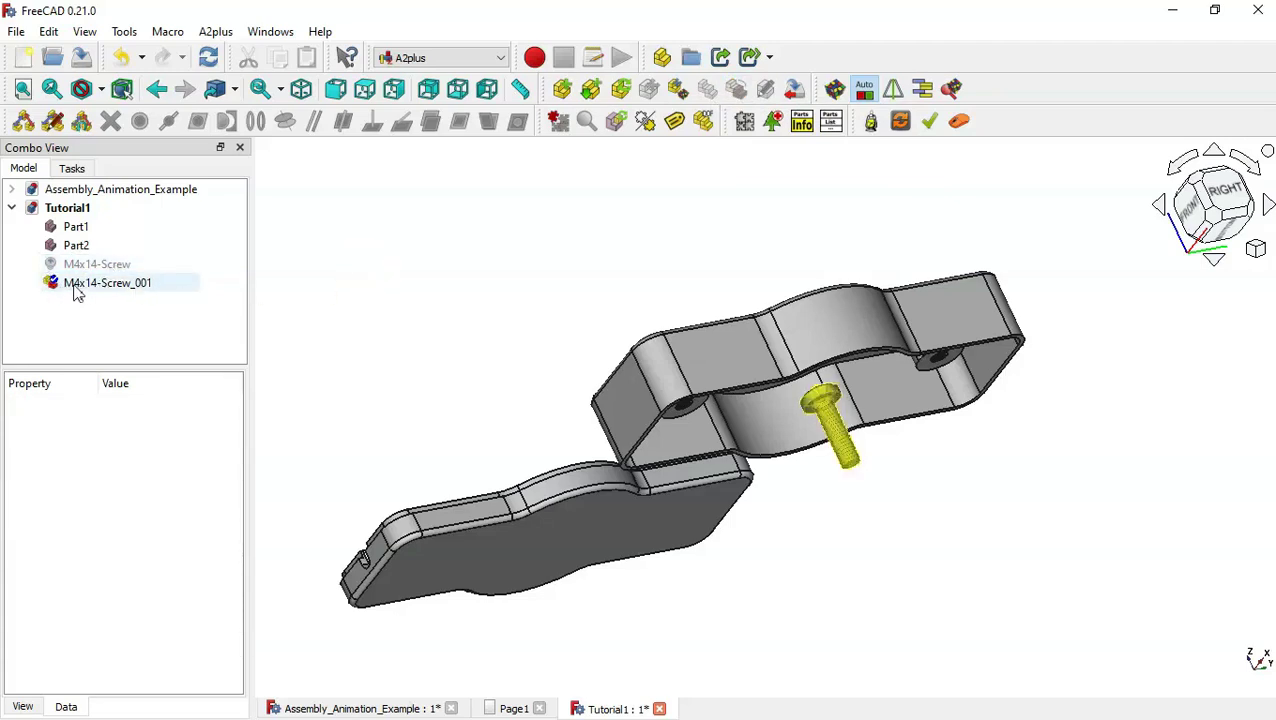
- Duplicate the converted M4x14 screw and place the copy in free space, away from the Part1 housing
click(139, 287)
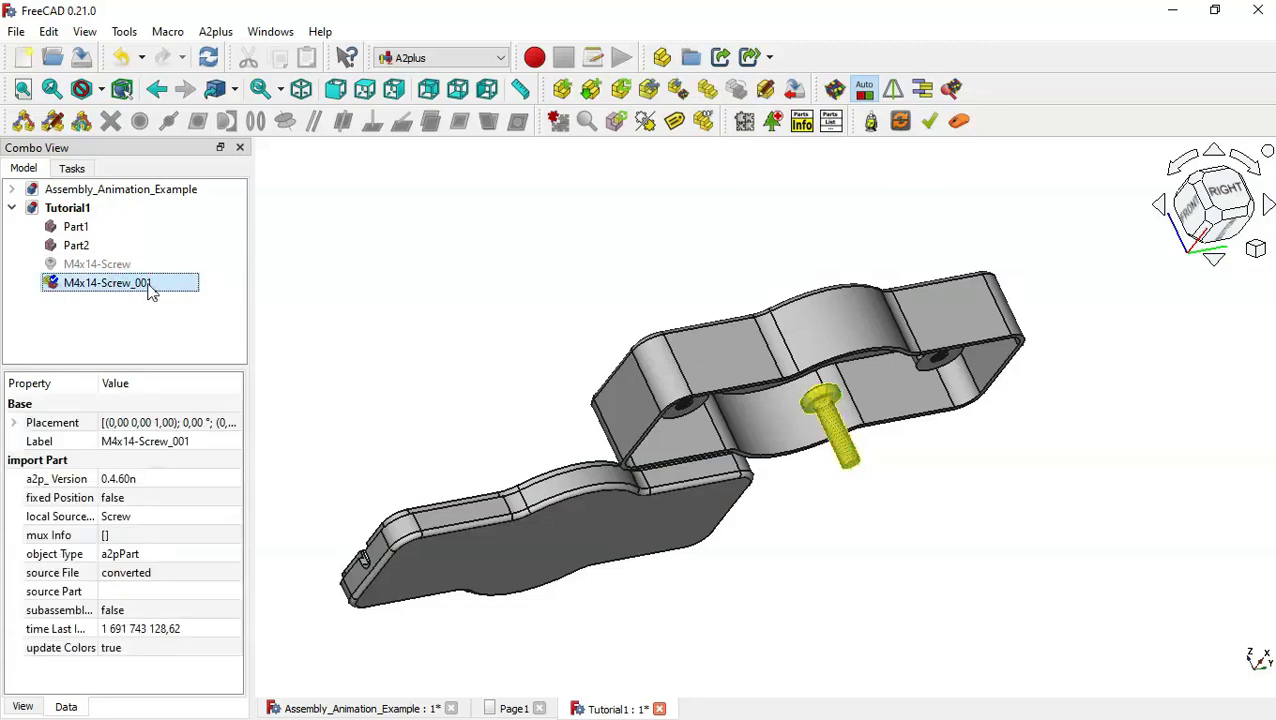
click(707, 90)
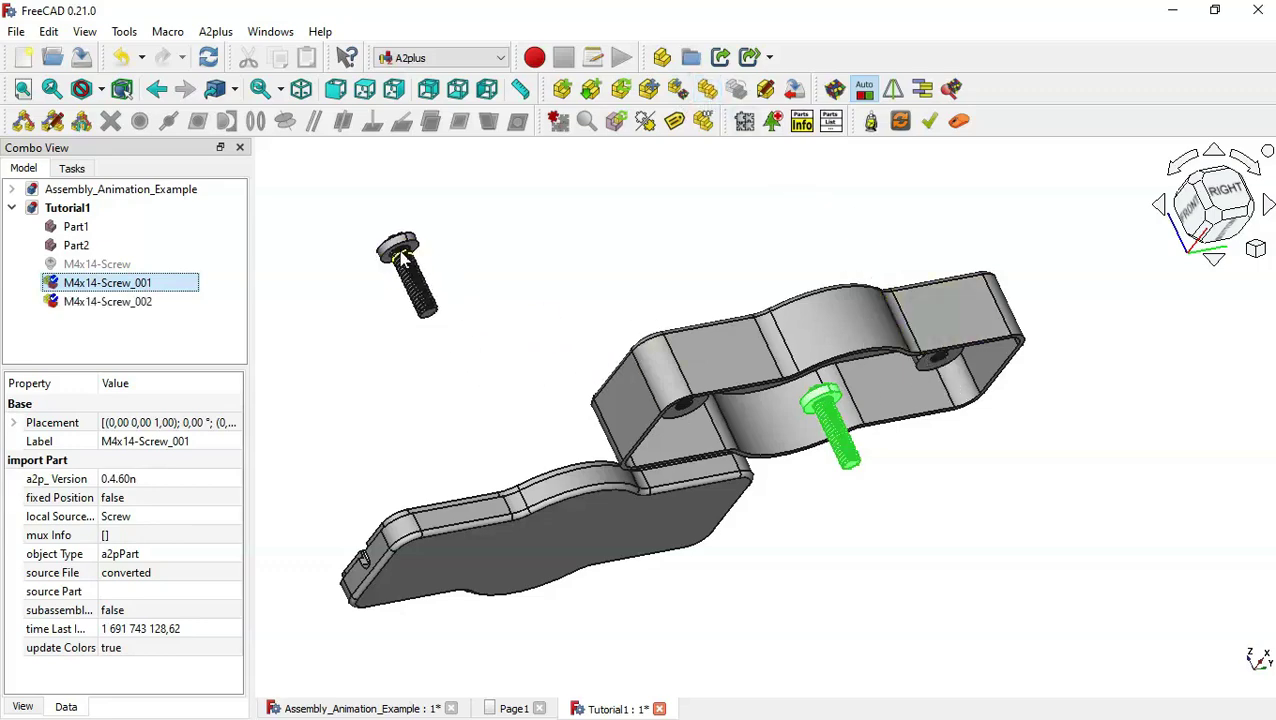
click(405, 258)
drag(538, 248, 698, 336)
scroll(692, 336, down, 3)
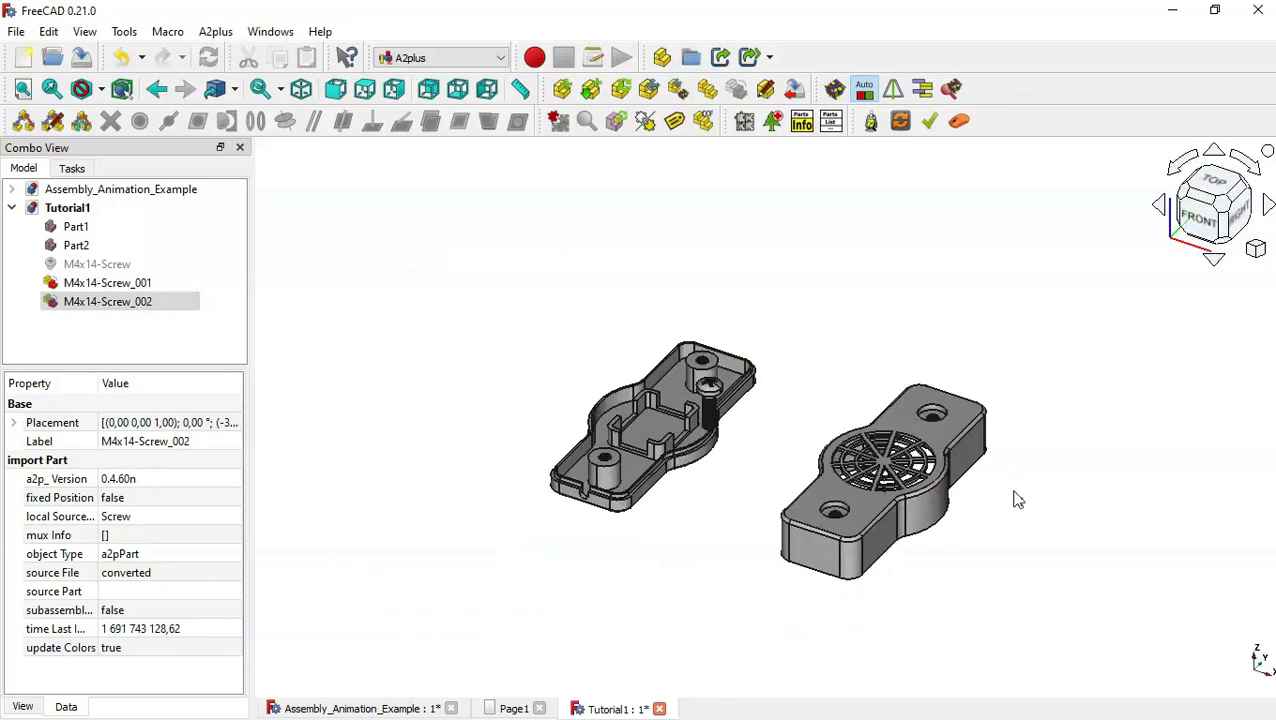
scroll(1018, 503, up, 2)
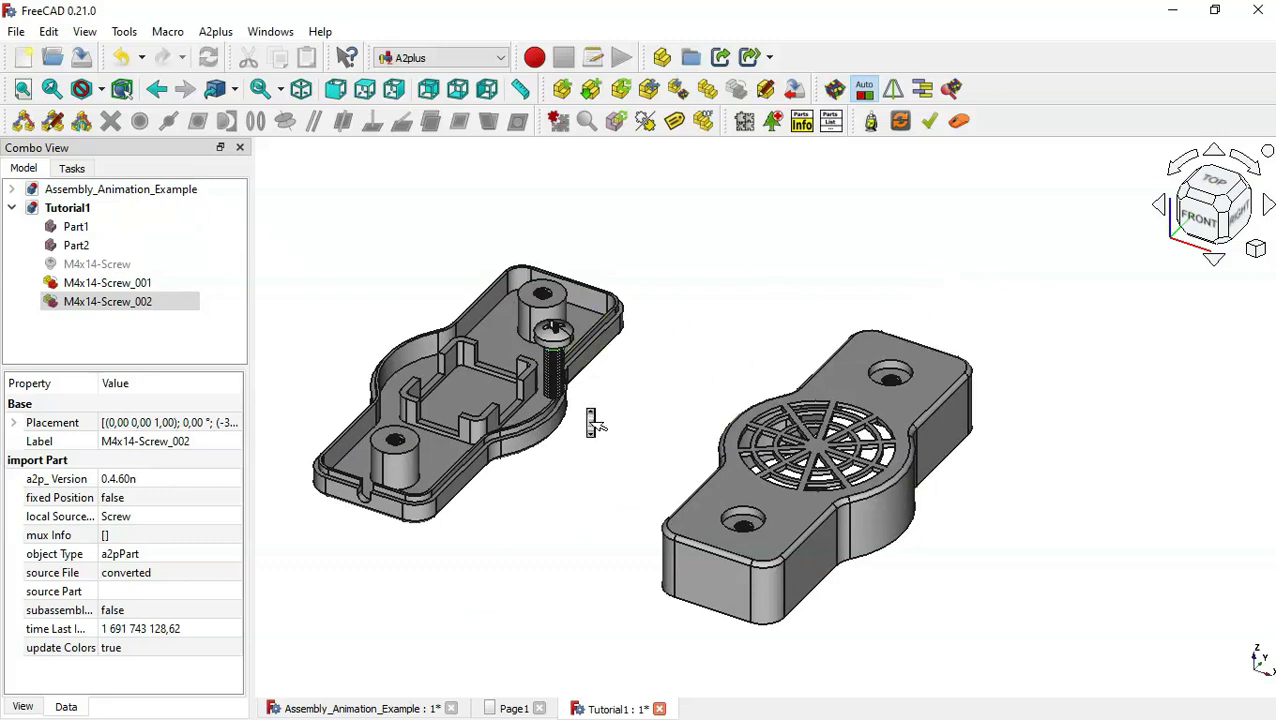
scroll(544, 481, down, 2)
scroll(546, 482, up, 4)
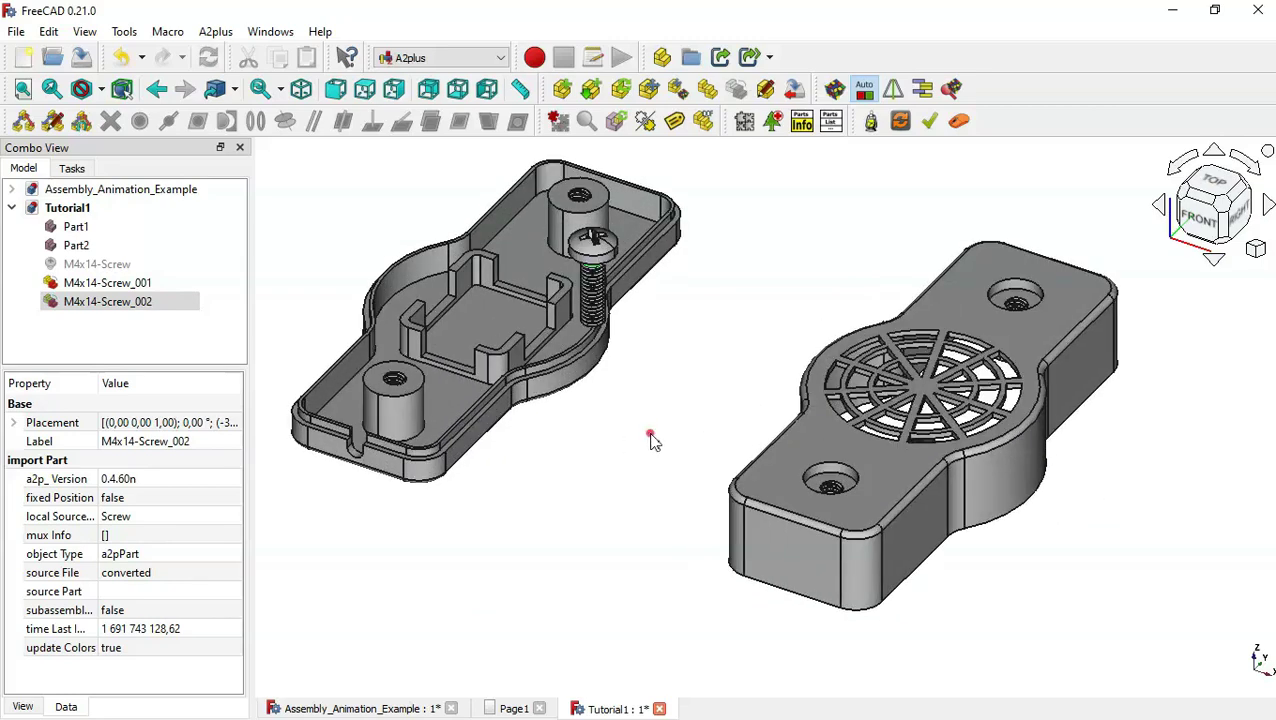
click(651, 439)
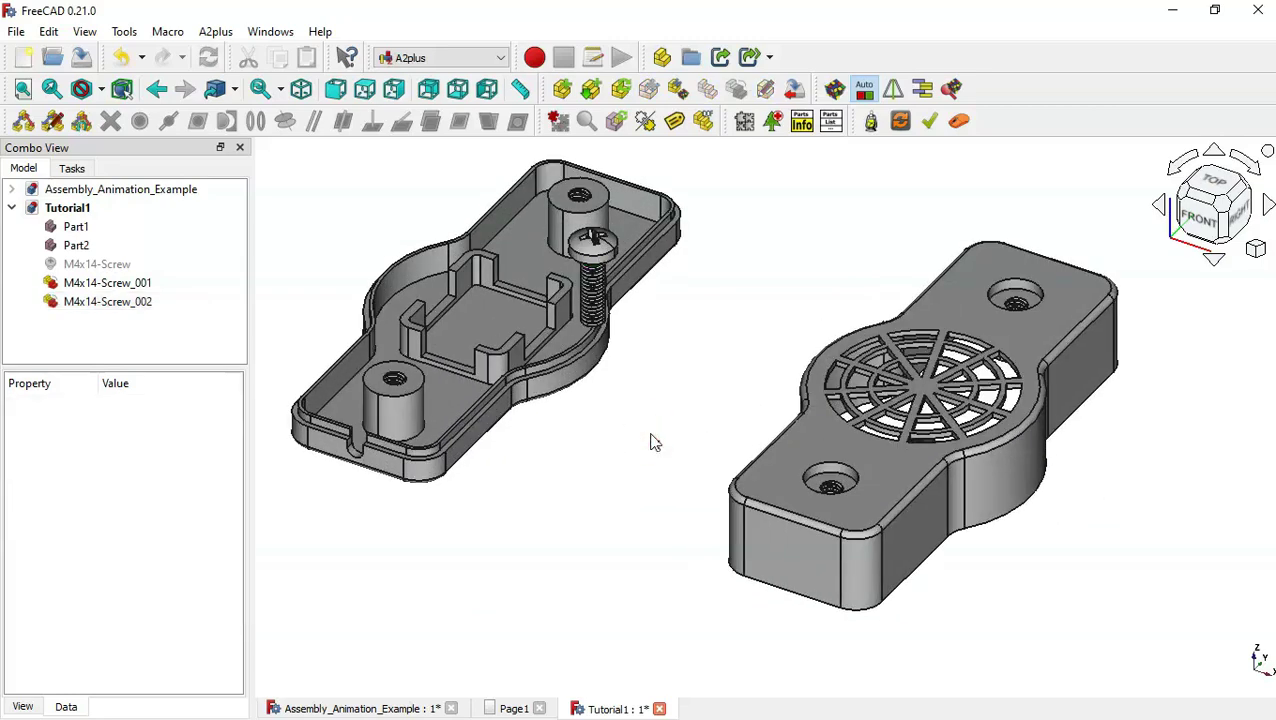
- Join Part2's front corner rim edge to Part1's matching lower corner edge with a circular edge constraint, opposed direction and 0 mm offset
click(430, 460)
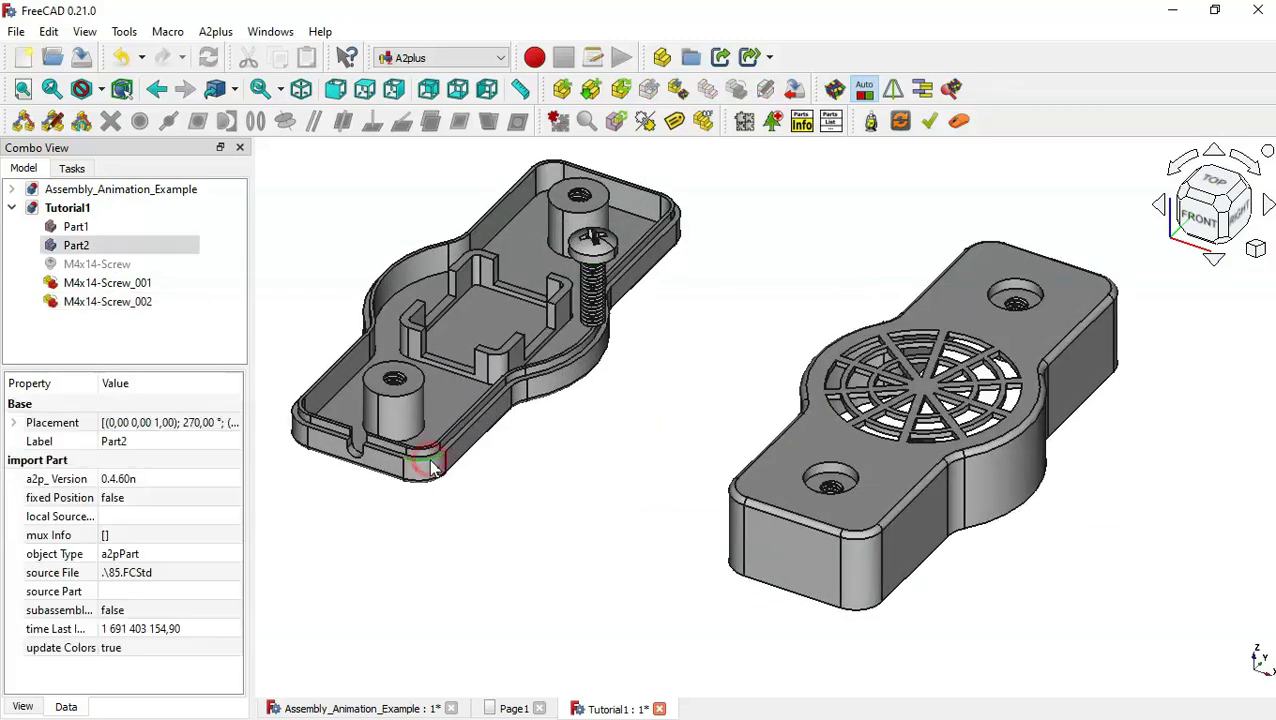
ctrl+click(866, 612)
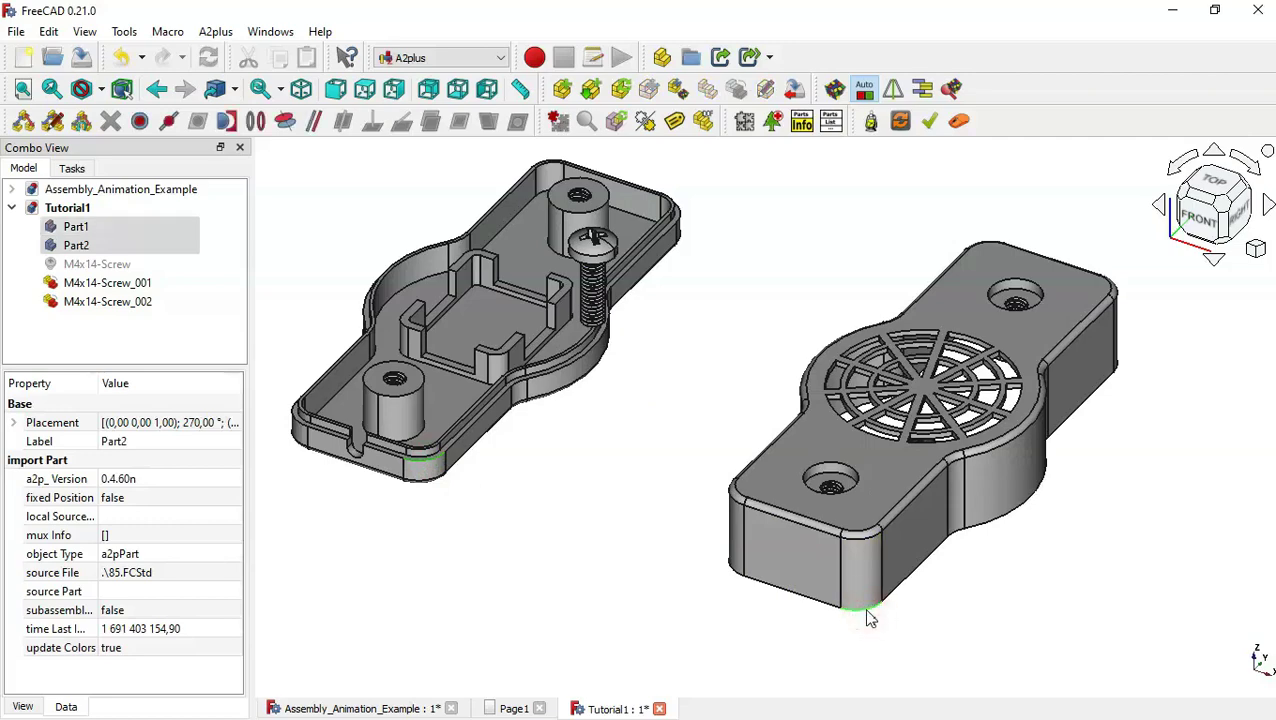
click(257, 124)
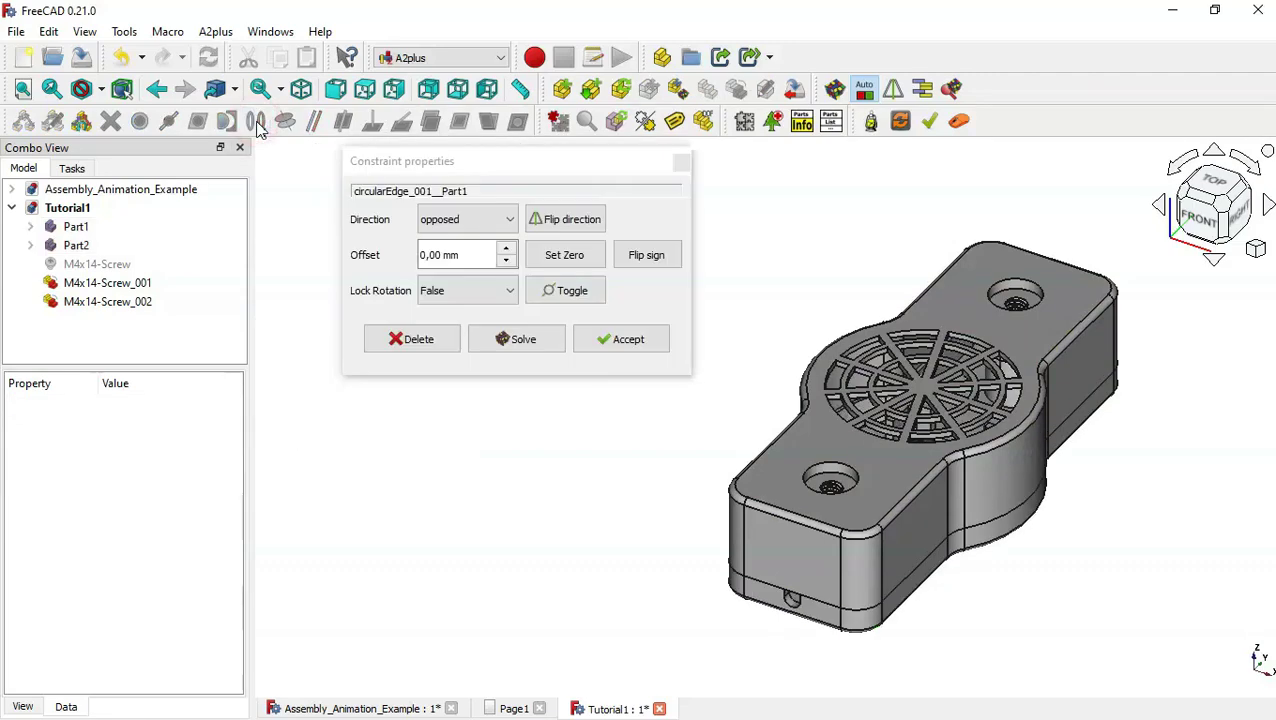
click(628, 340)
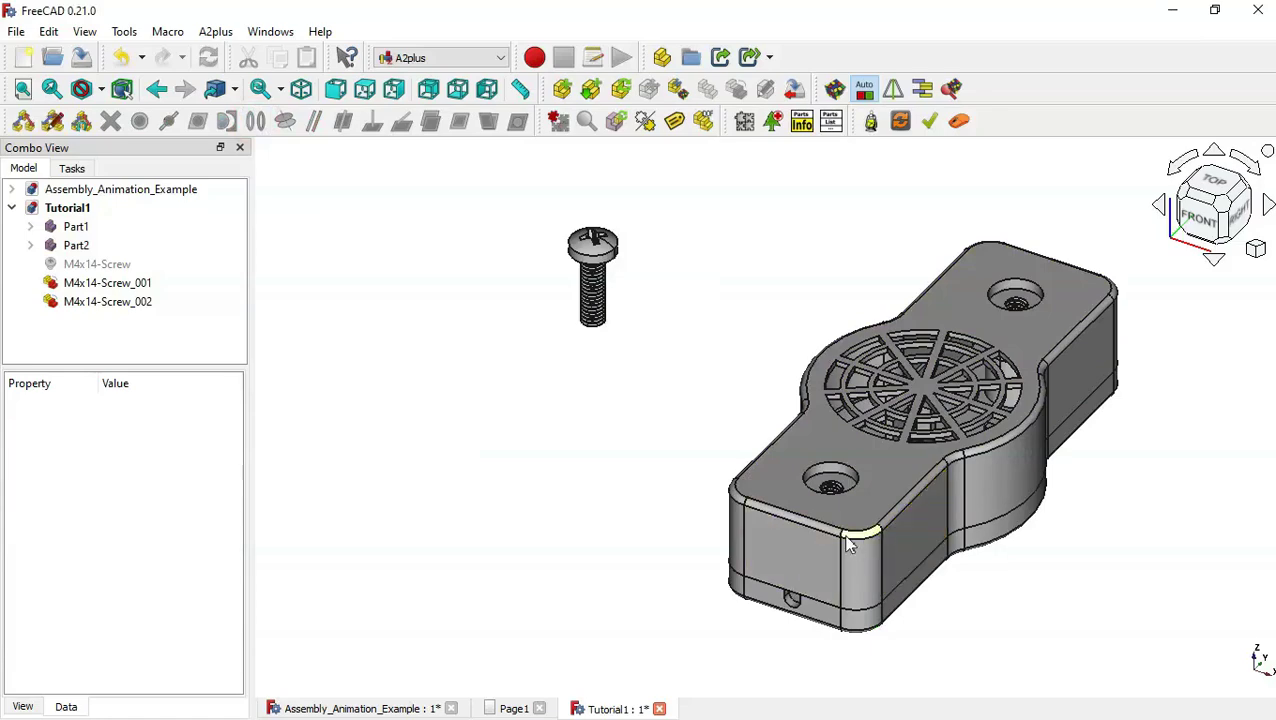
- Inspect the circular edge constraint listed under both Part1 and Part2 in the model tree, and collapse both entries
click(30, 226)
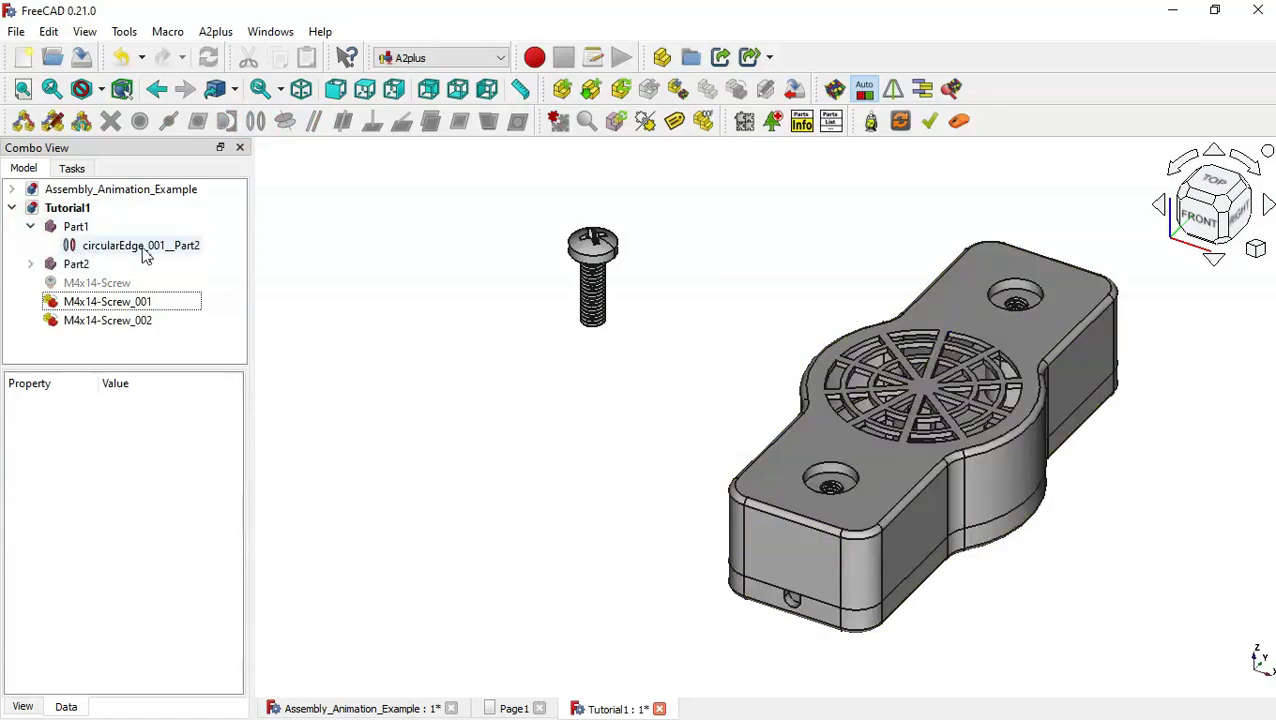
click(30, 264)
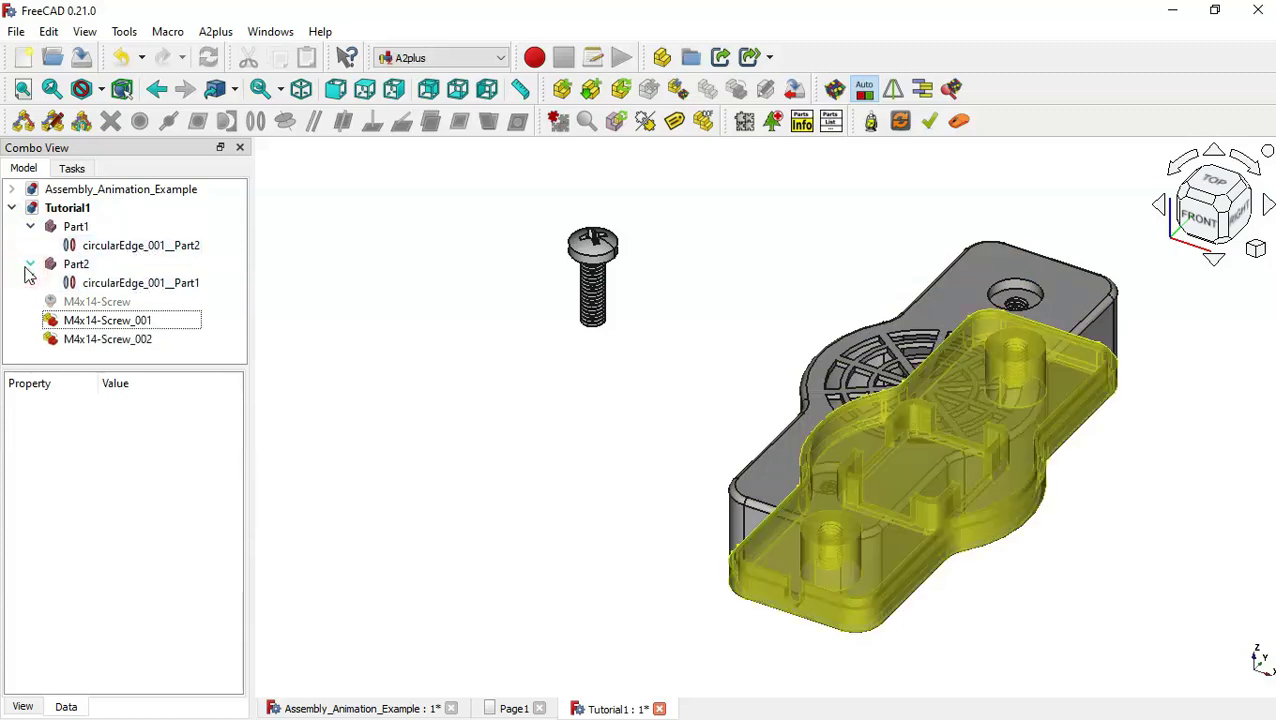
click(30, 264)
click(30, 226)
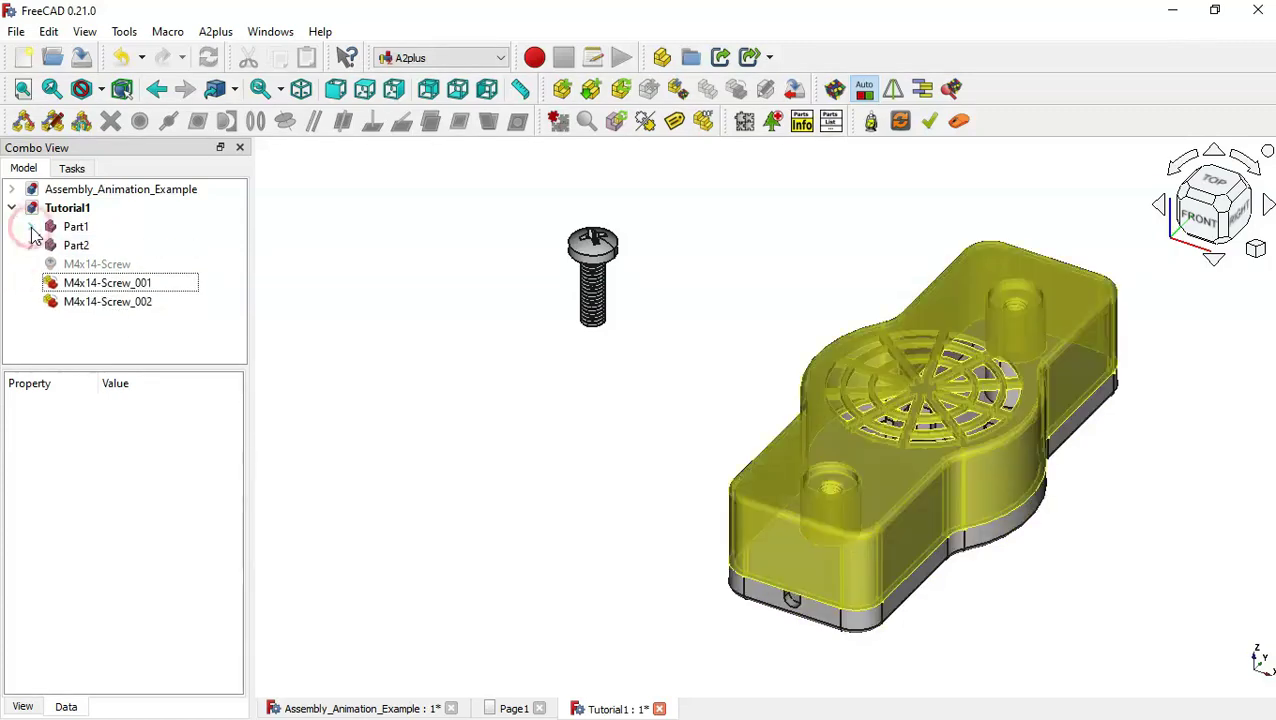
click(535, 362)
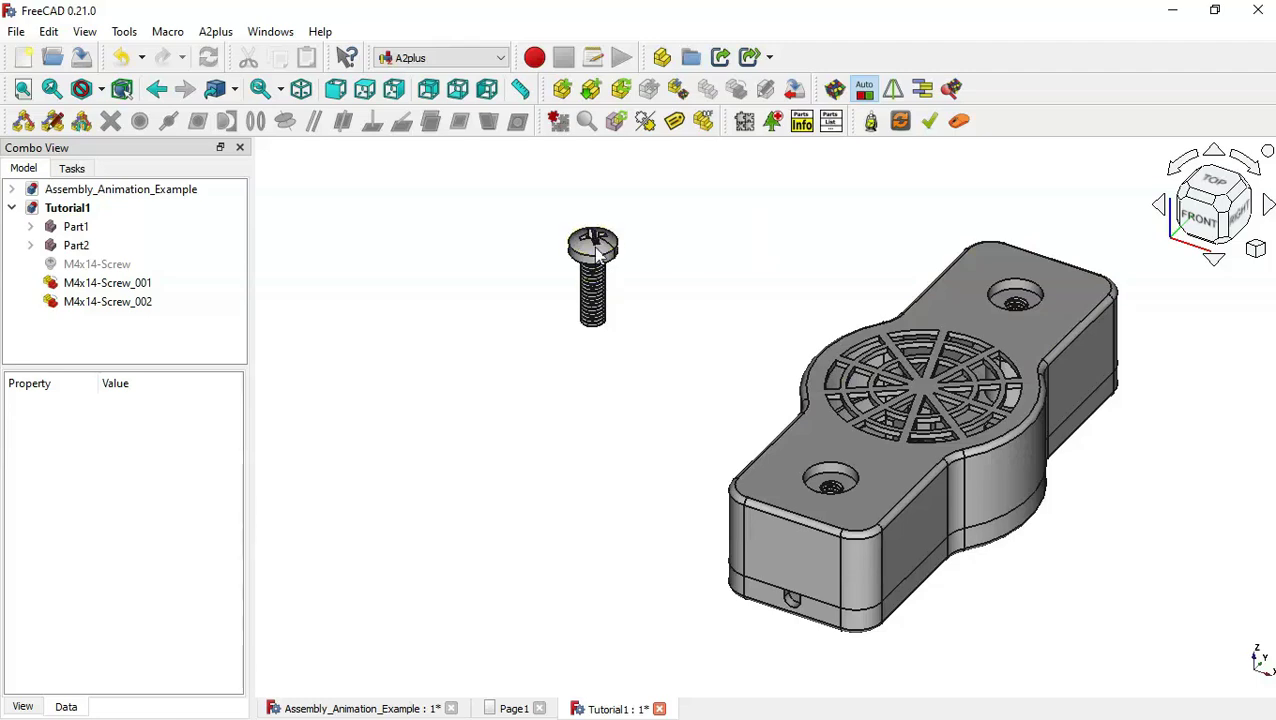
- Seat M4x14-Screw_002 in Part1's front counterbore by joining the under-head edge to the counterbore floor edge, circular edge constraint, aligned, 0 mm offset
scroll(617, 221, up, 4)
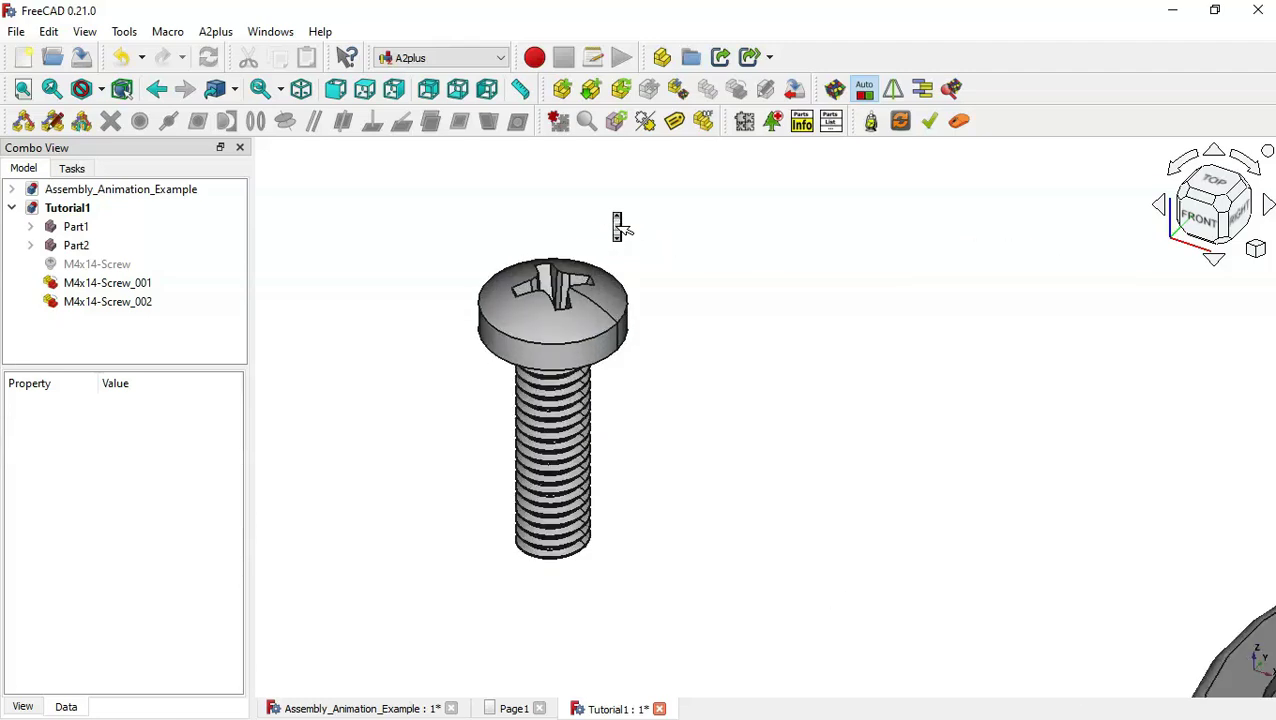
click(556, 376)
scroll(396, 262, down, 5)
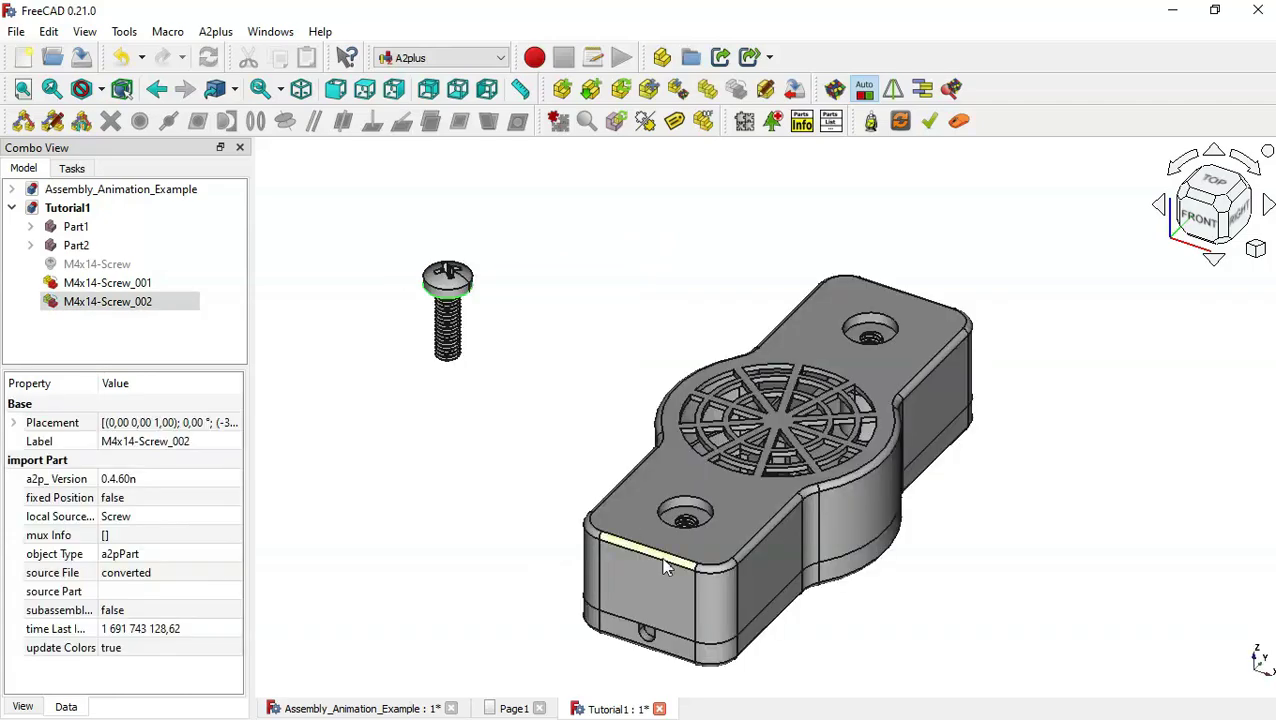
scroll(667, 567, up, 5)
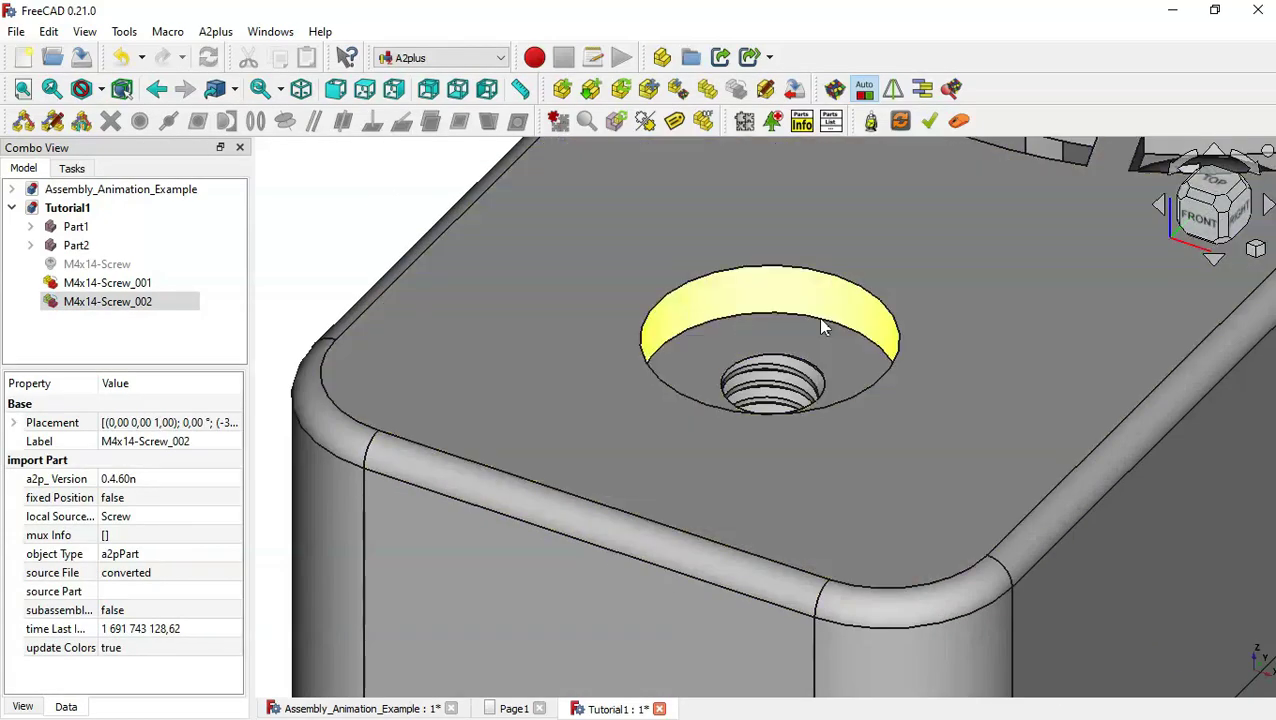
scroll(797, 313, down, 1)
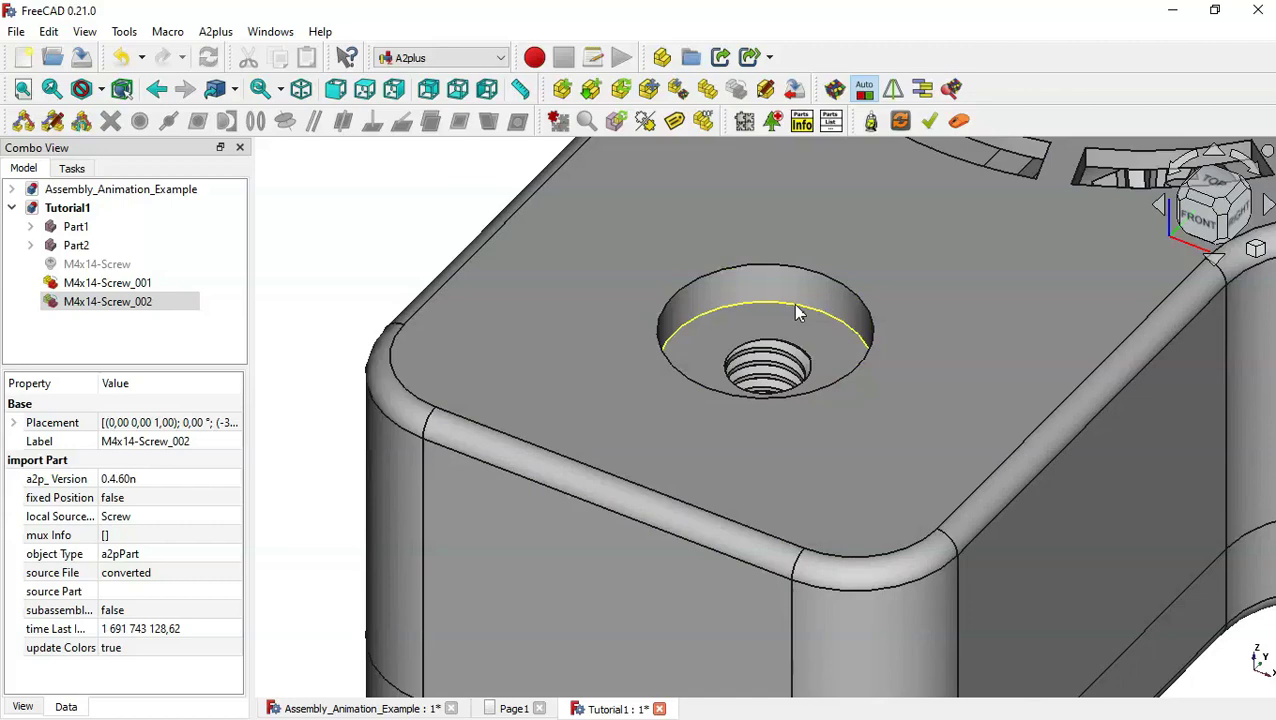
ctrl+click(797, 313)
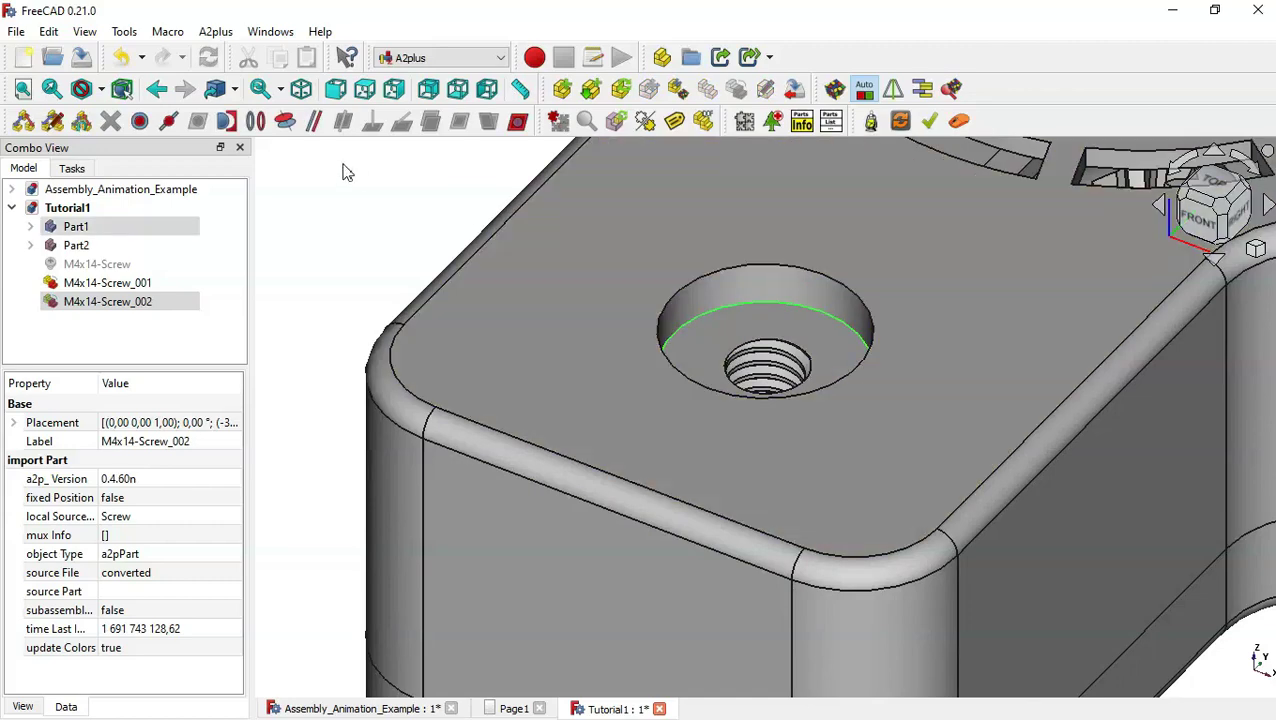
click(256, 122)
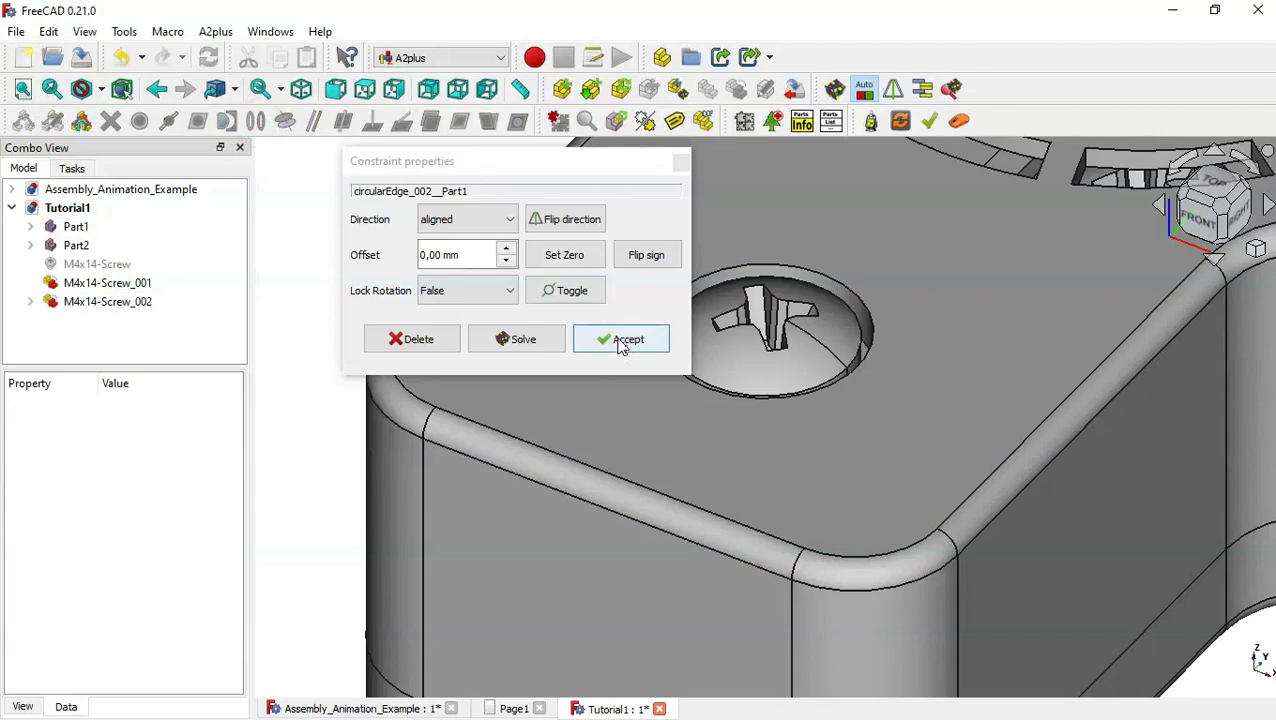
click(621, 339)
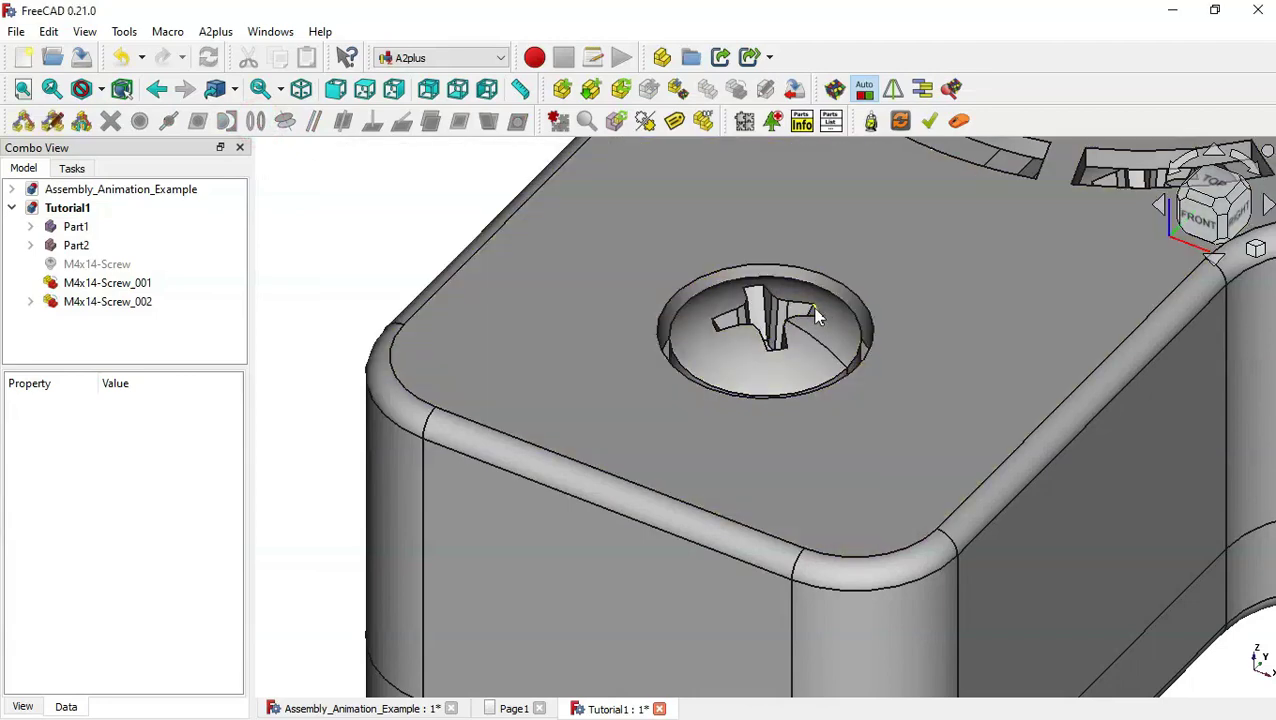
- Move M4x14-Screw_001 out of the housing along its own axis until it stands clear above Part1's top grille
scroll(635, 399, down, 8)
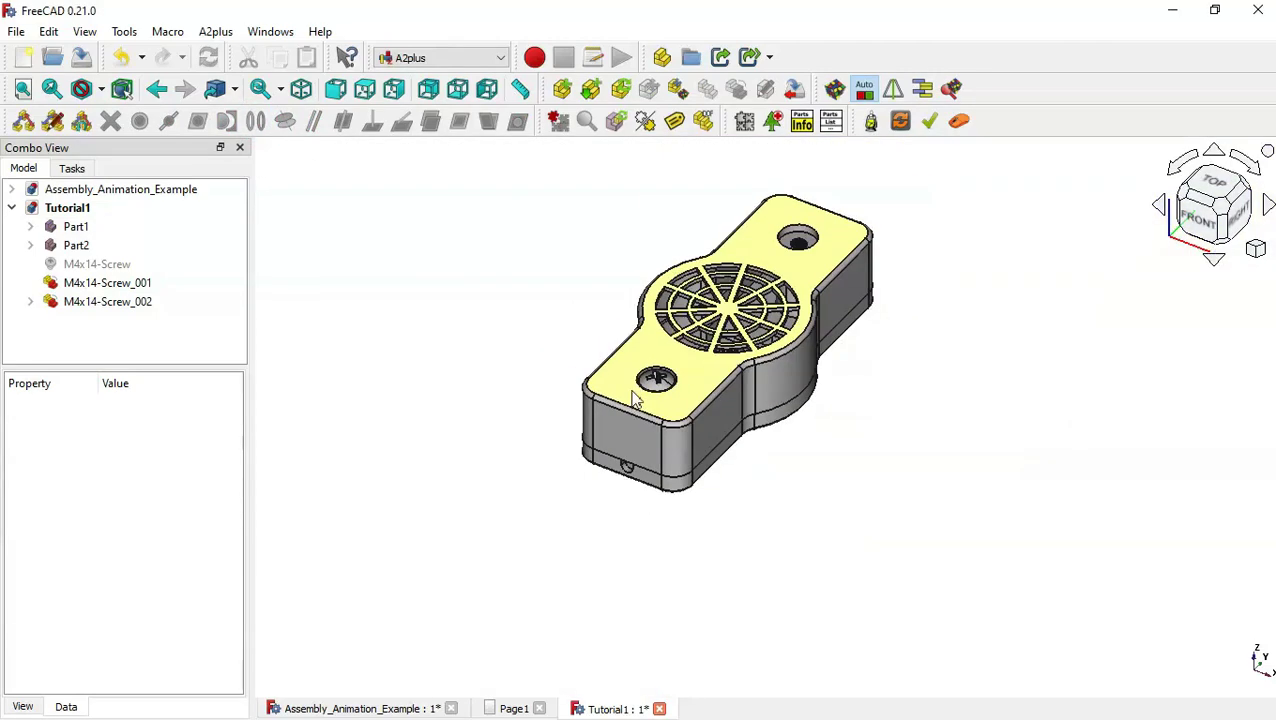
middle_drag(920, 457, 803, 293)
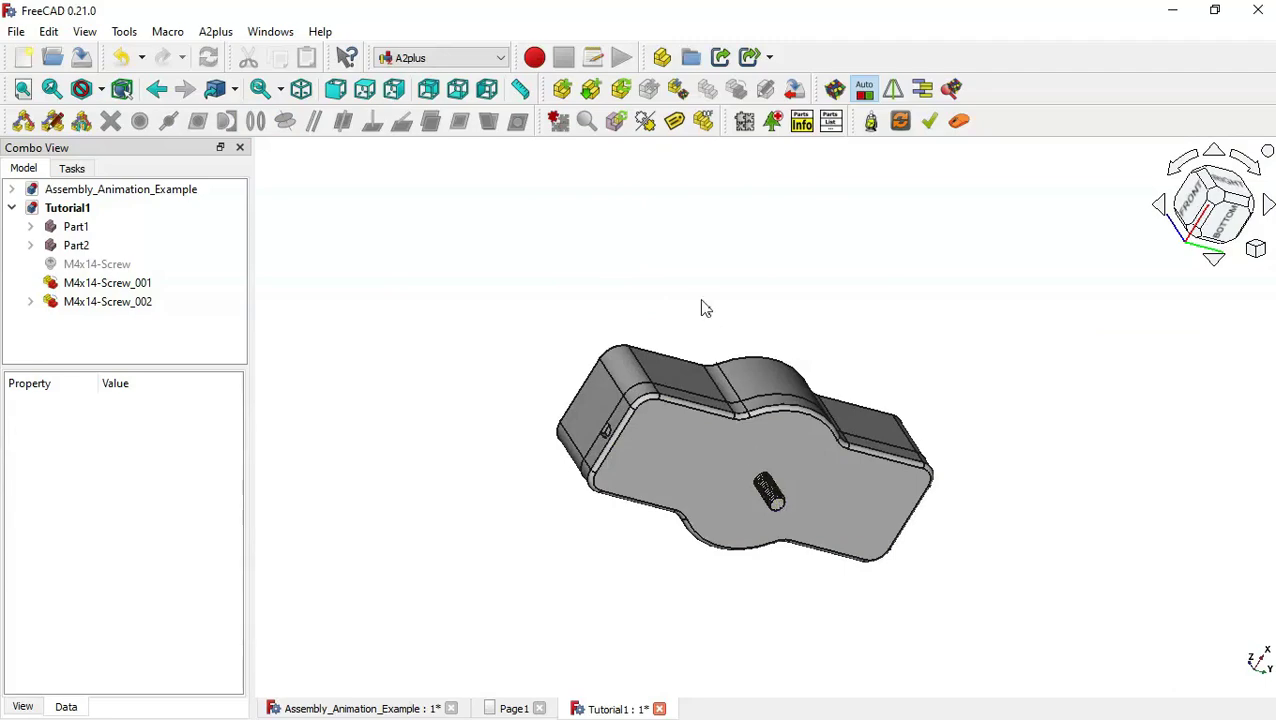
key(0)
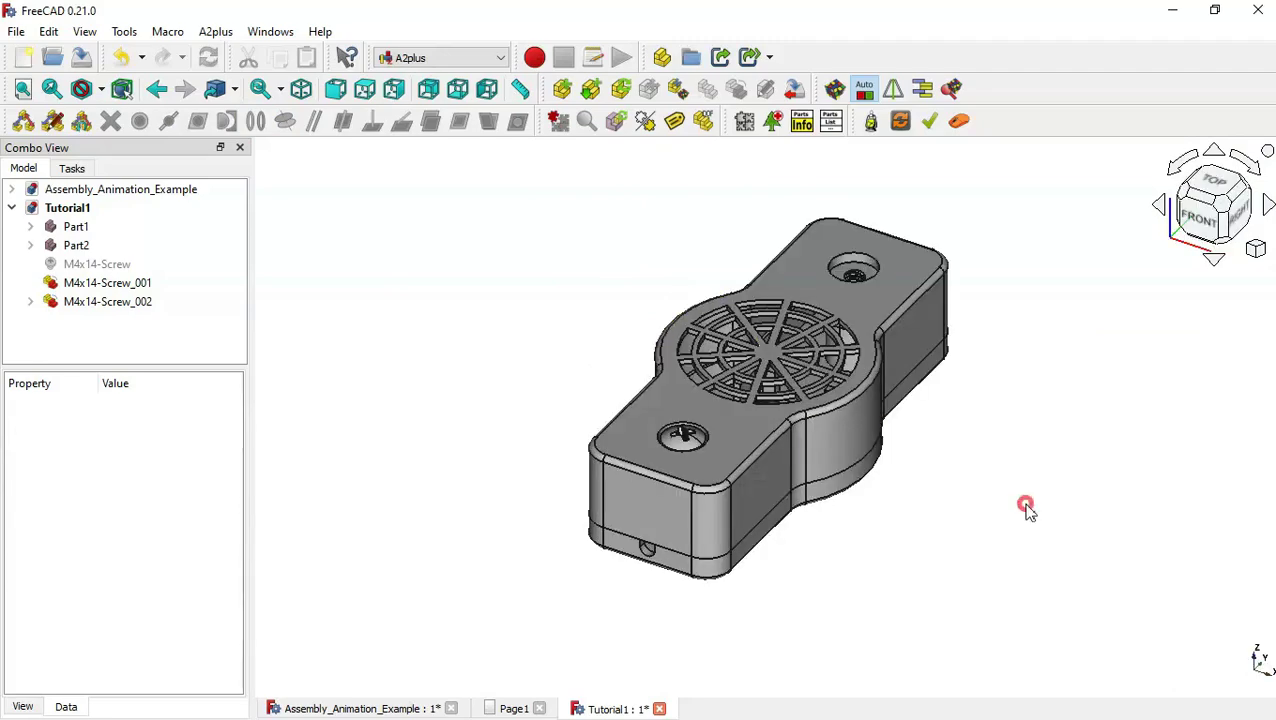
middle_drag(1027, 508, 857, 413)
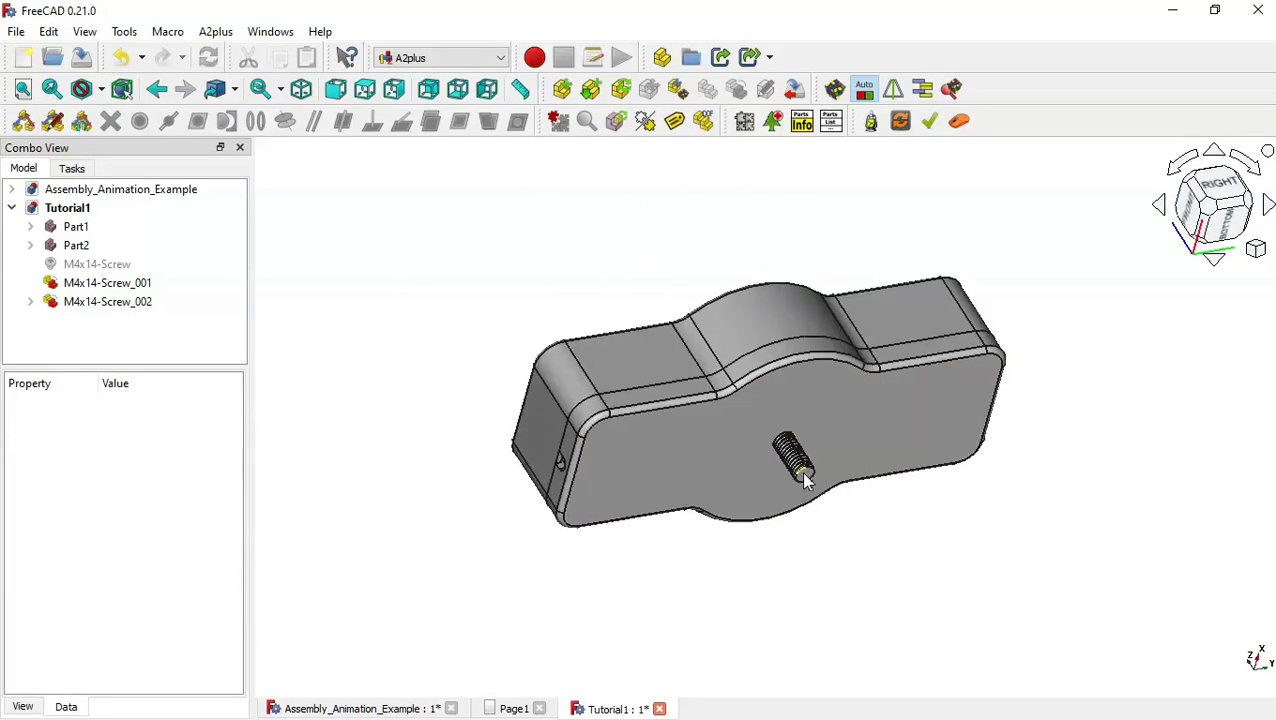
click(140, 284)
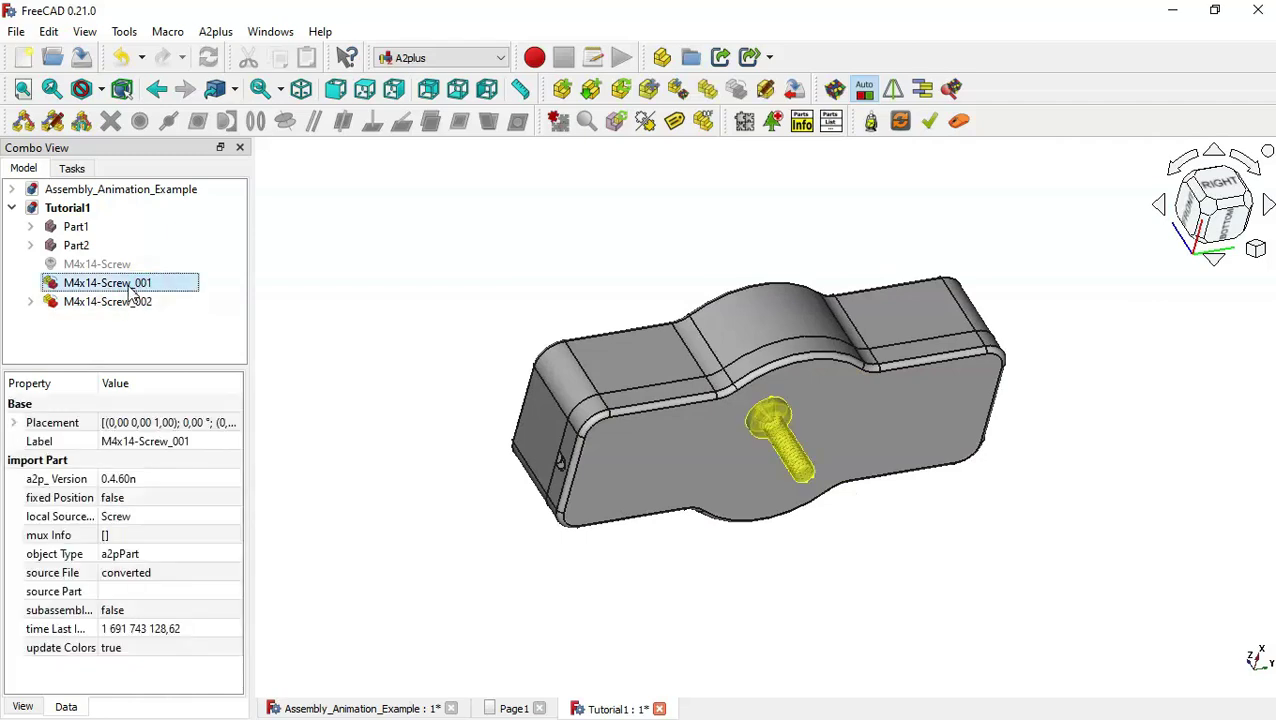
double_click(131, 287)
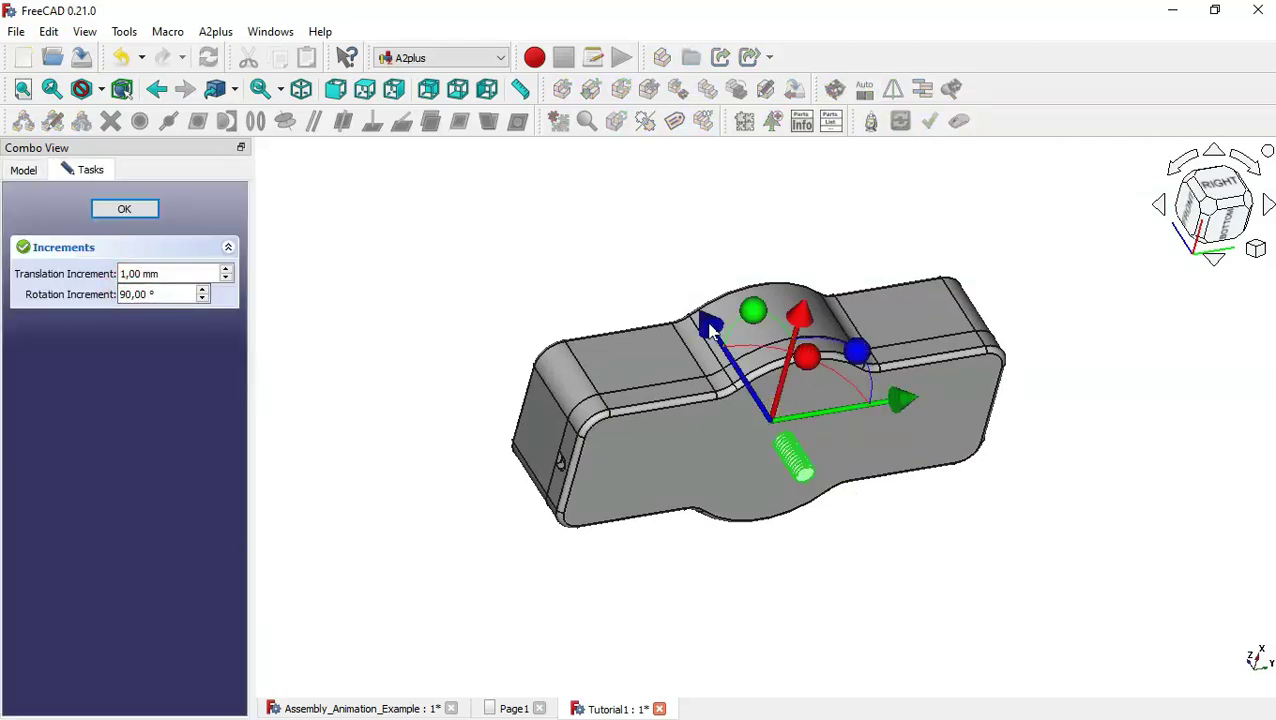
drag(620, 228, 612, 216)
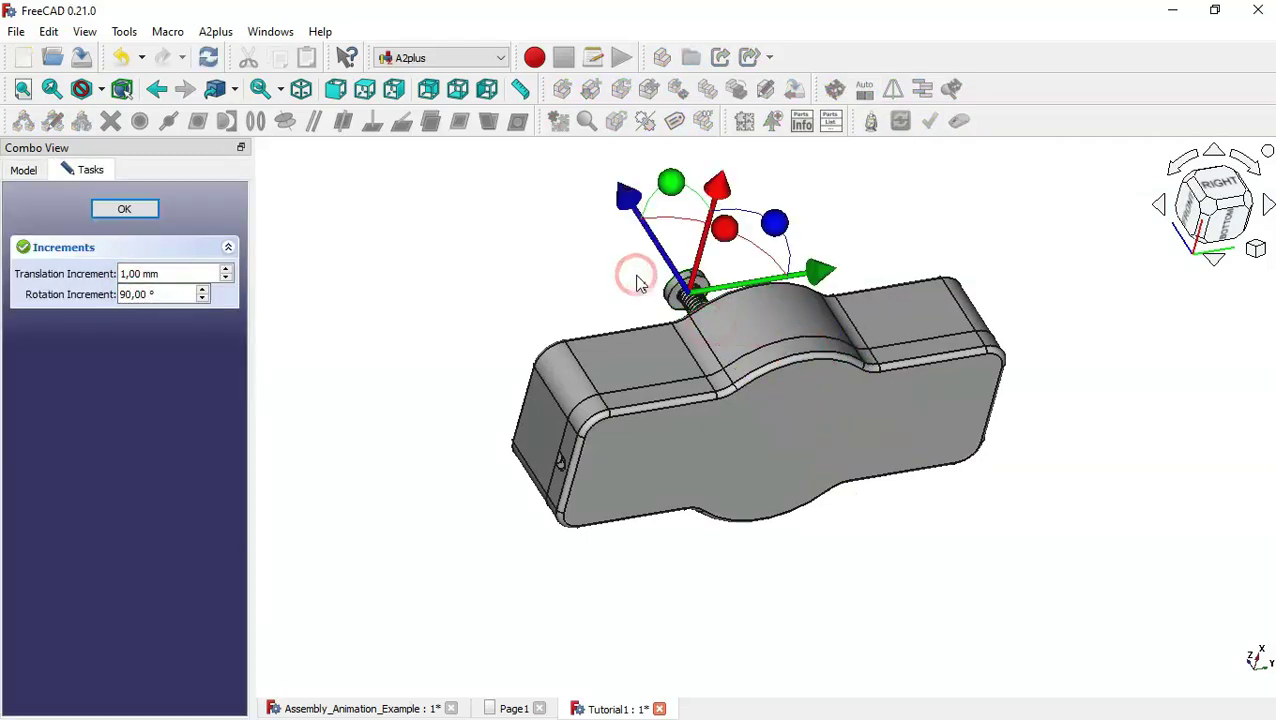
key(0)
scroll(727, 400, up, 5)
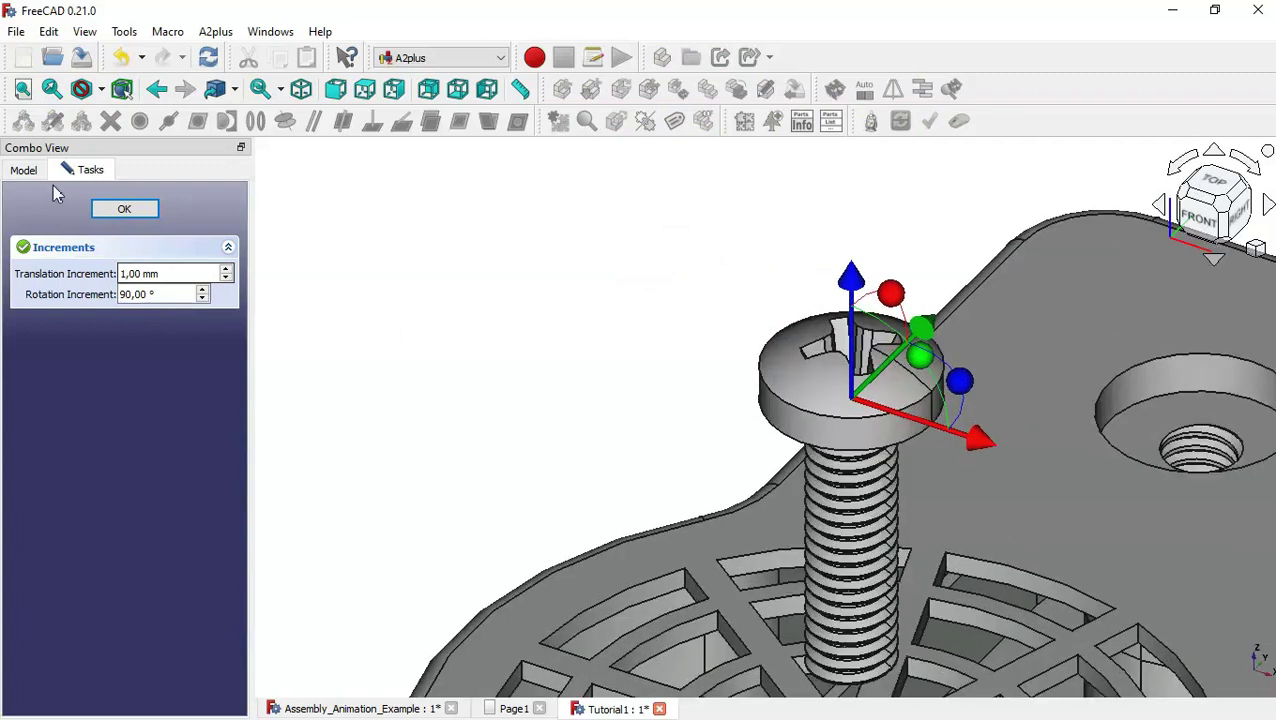
click(116, 210)
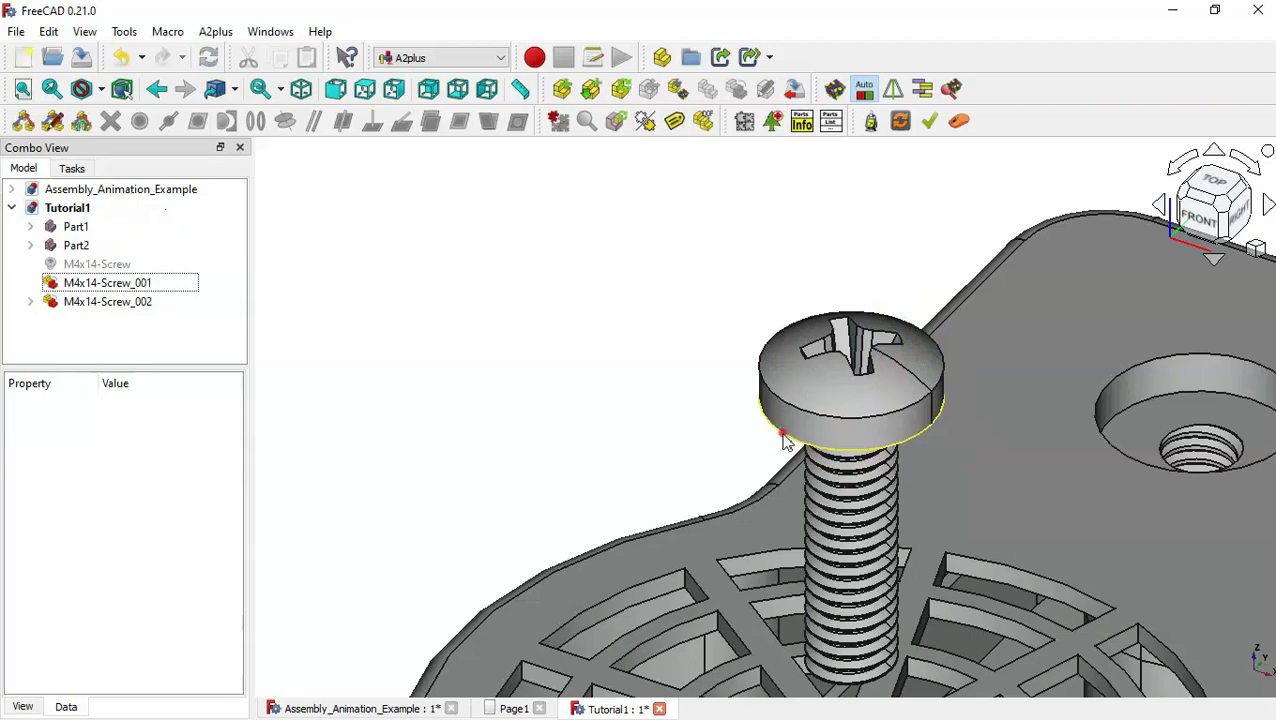
- Seat M4x14-Screw_001 in Part1's rear counterbore with a circular edge constraint on the under-head and counterbore floor edges, aligned, 0 mm offset
click(785, 442)
scroll(567, 341, down, 4)
scroll(1163, 338, up, 4)
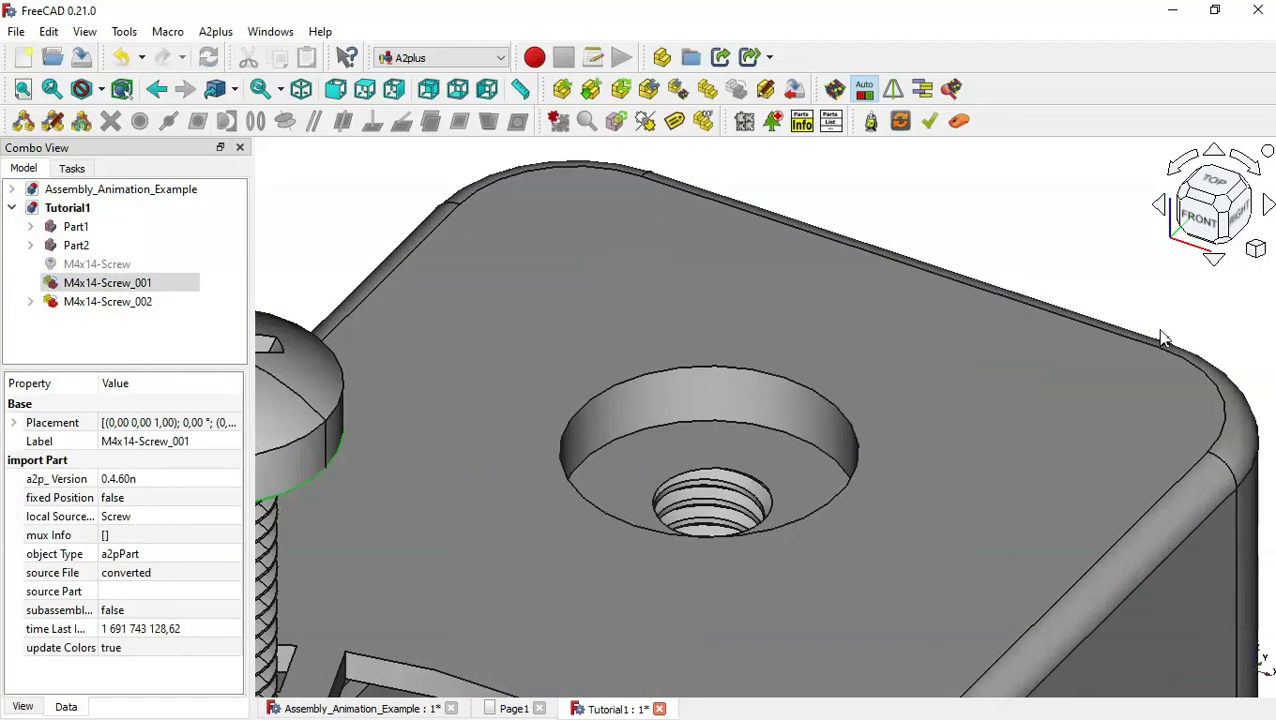
click(769, 433)
scroll(900, 398, down, 2)
scroll(922, 398, down, 1)
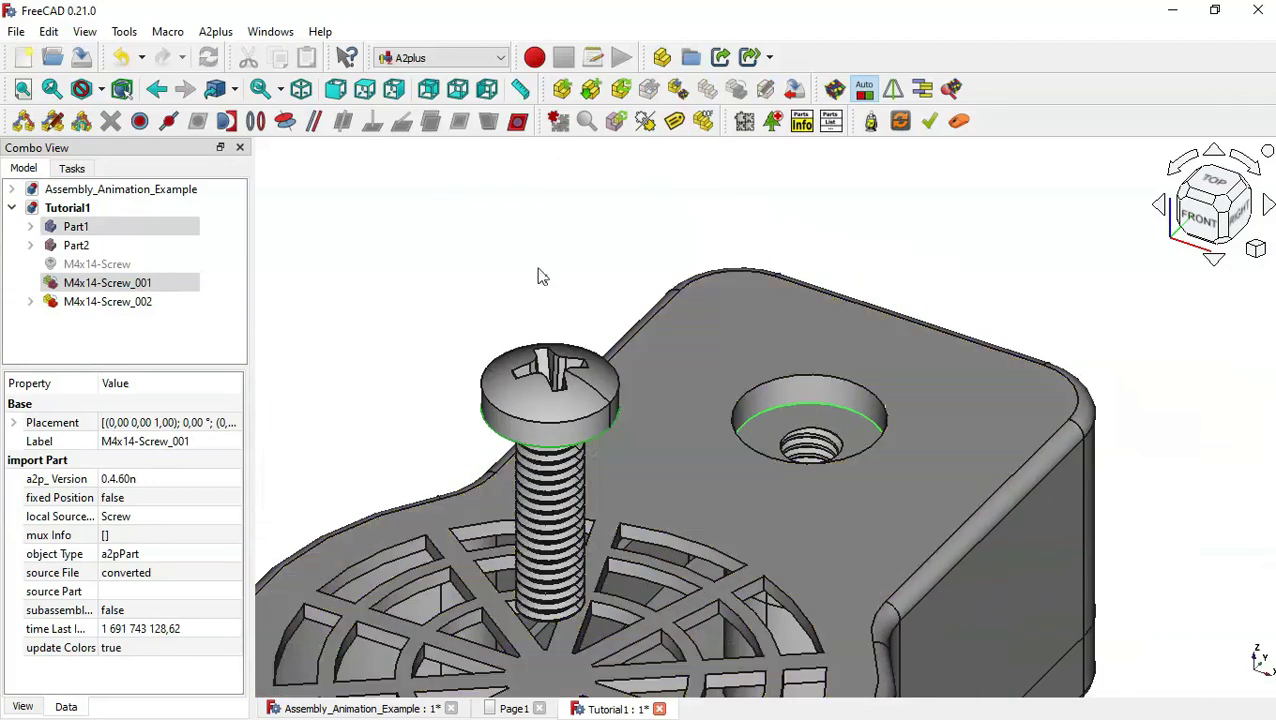
click(257, 121)
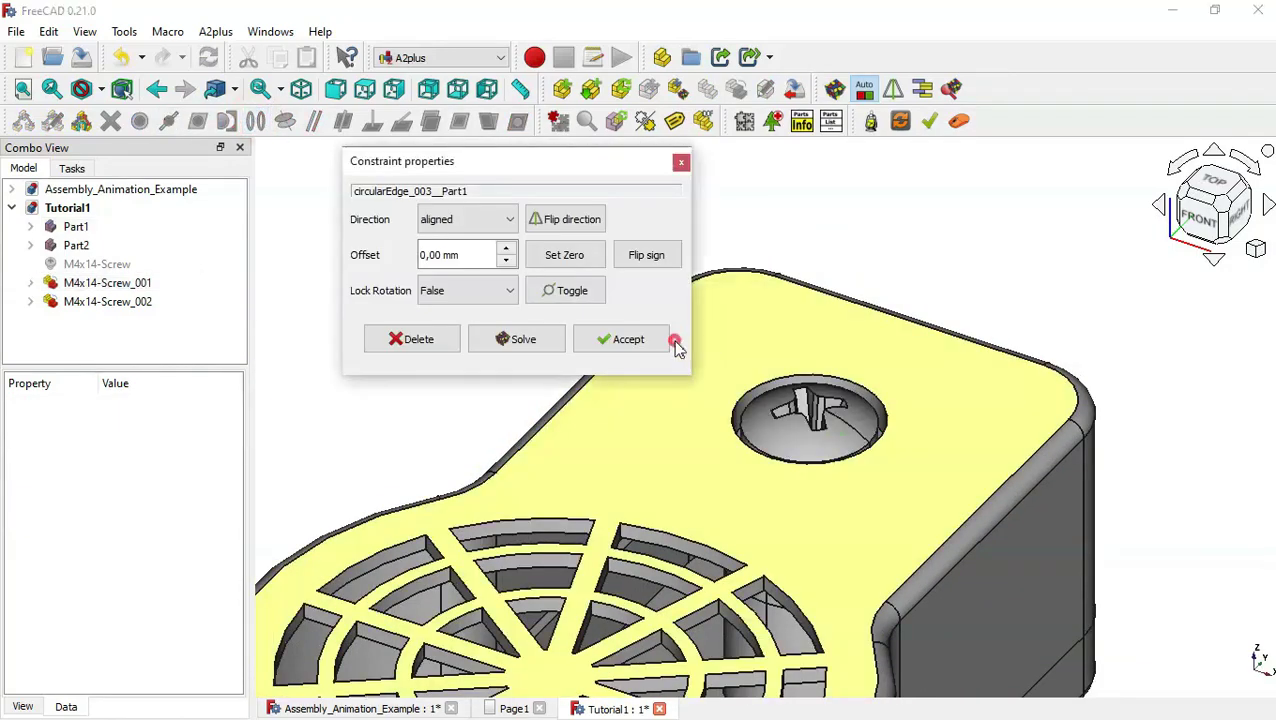
click(648, 345)
scroll(937, 269, down, 4)
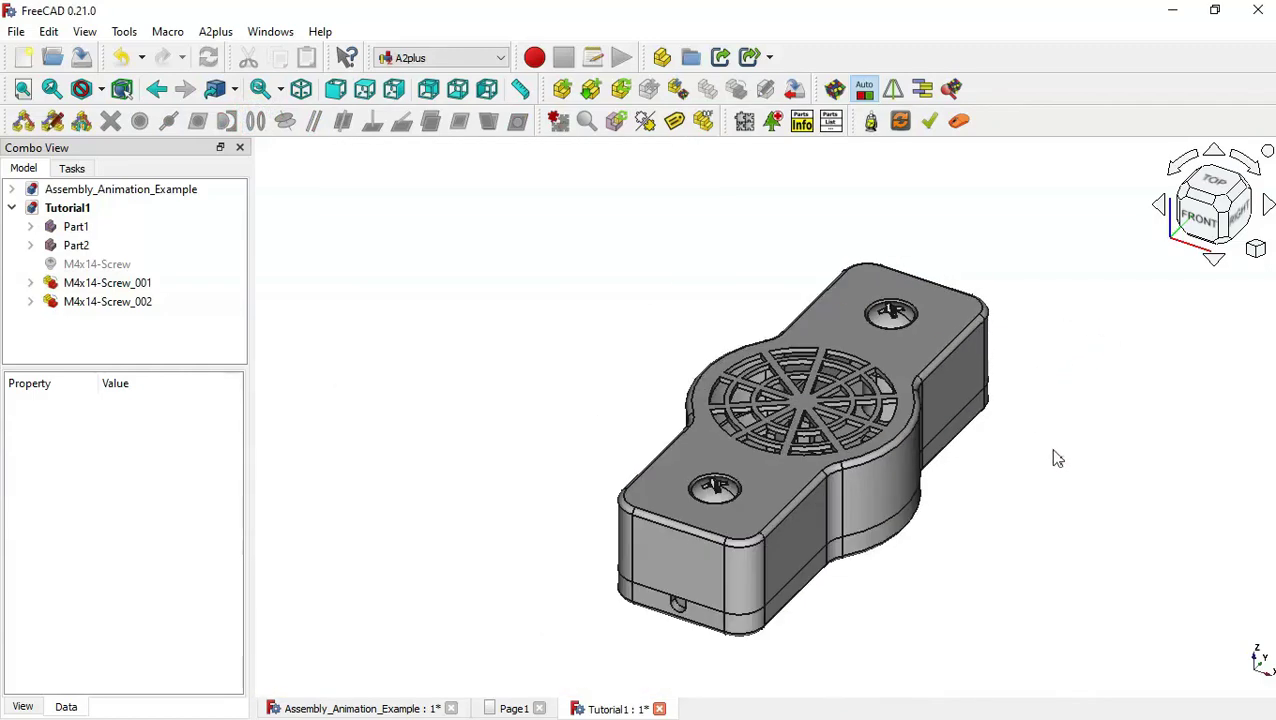
- Switch to the Exploded Assembly workbench and hide the lower housing Part2
drag(1085, 515, 1005, 518)
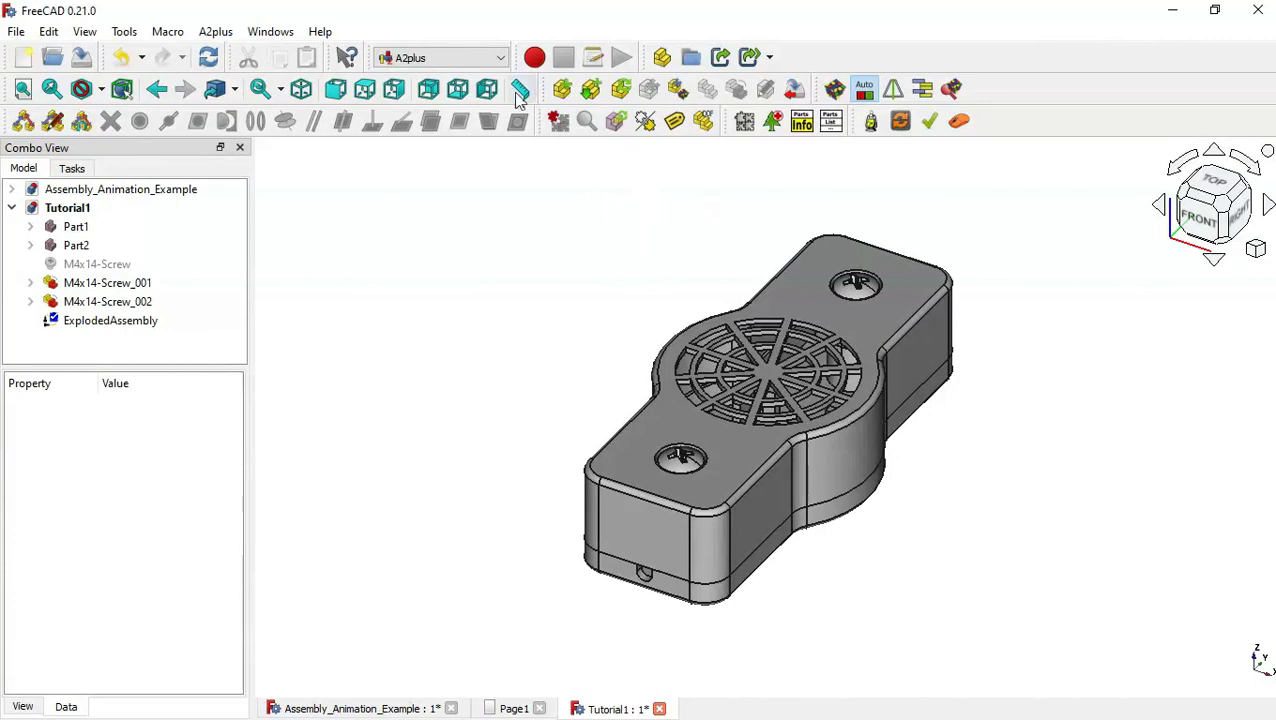
click(490, 57)
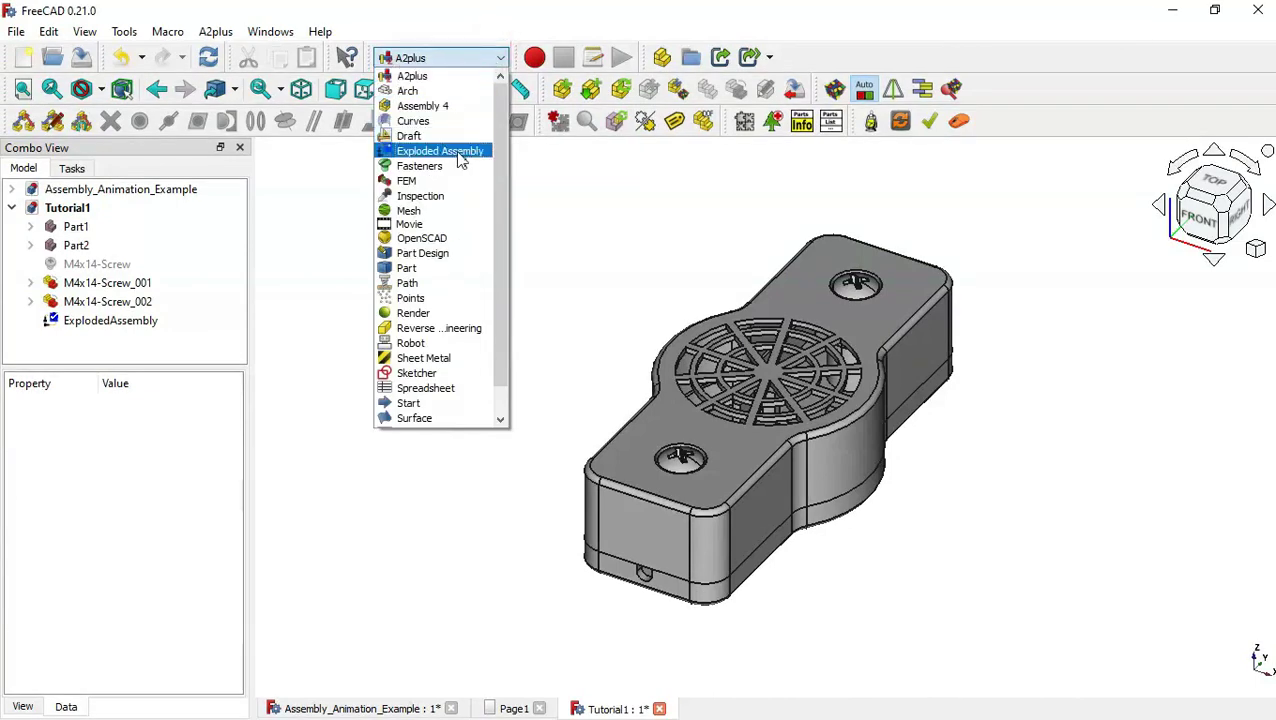
click(462, 151)
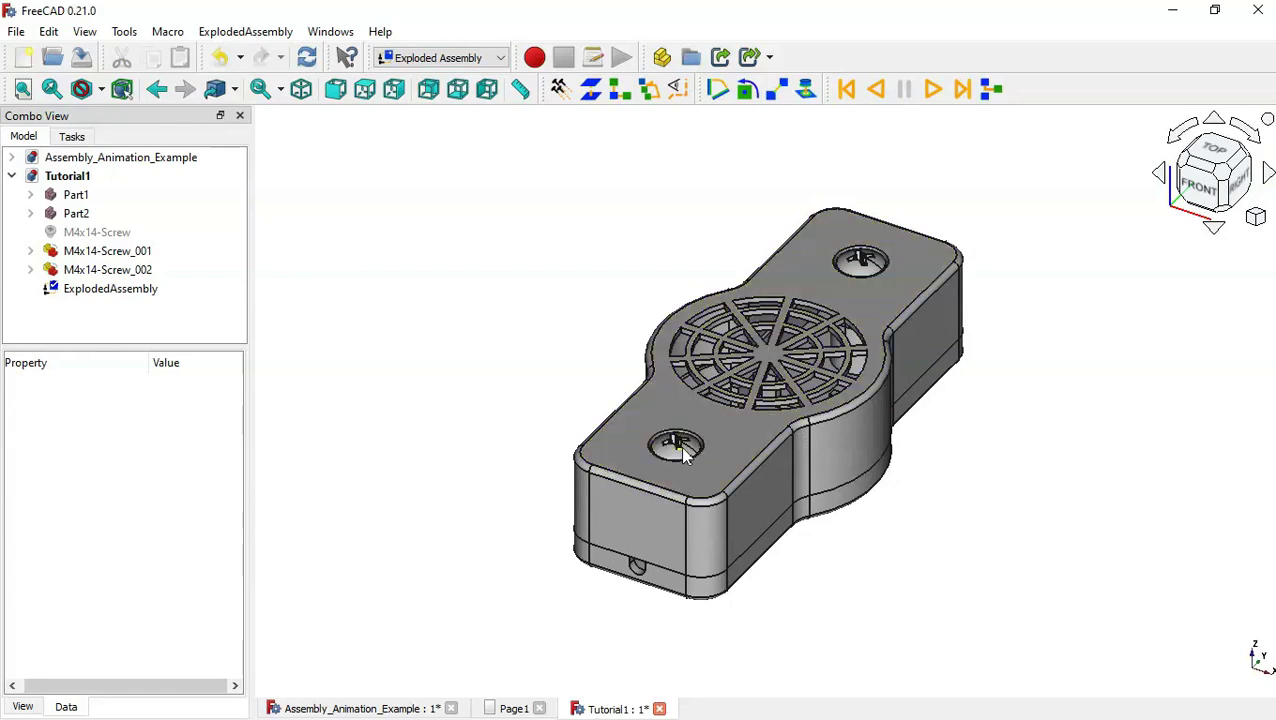
click(722, 589)
key(space)
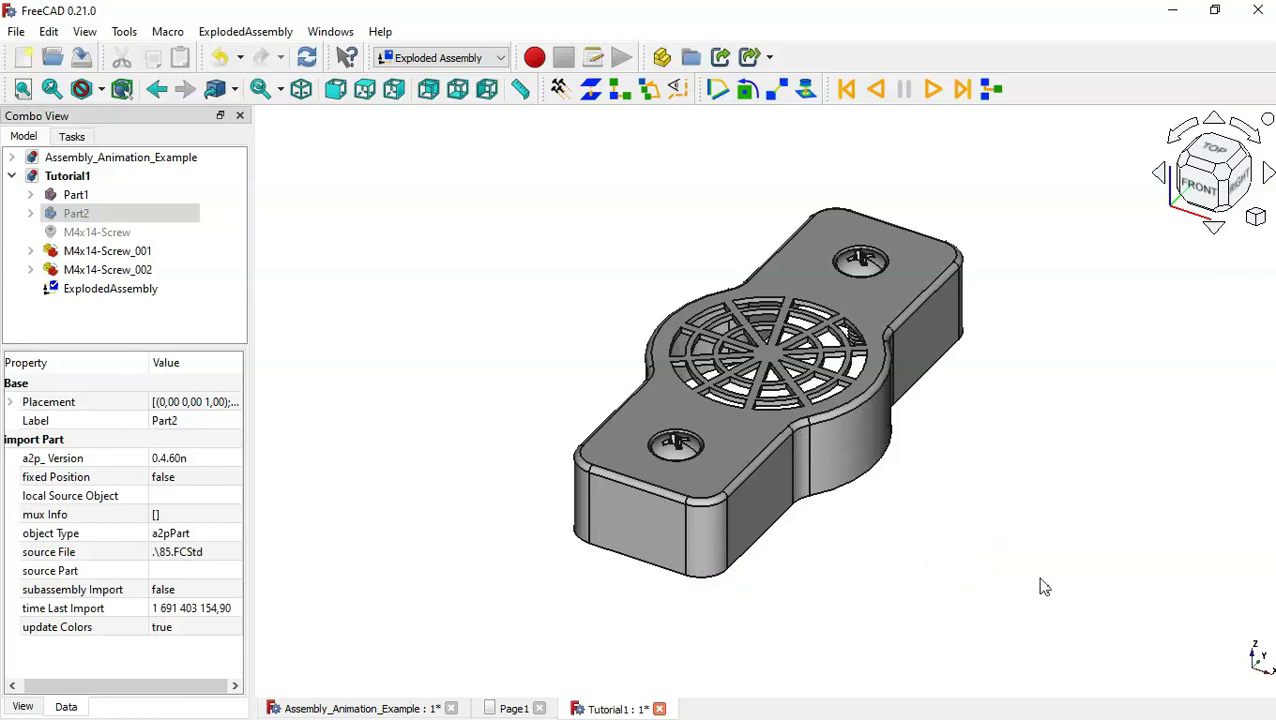
- Create a simple explode group for M4x14-Screw_002, using the flat end face of its thread as the direction
middle_drag(1044, 587, 975, 392)
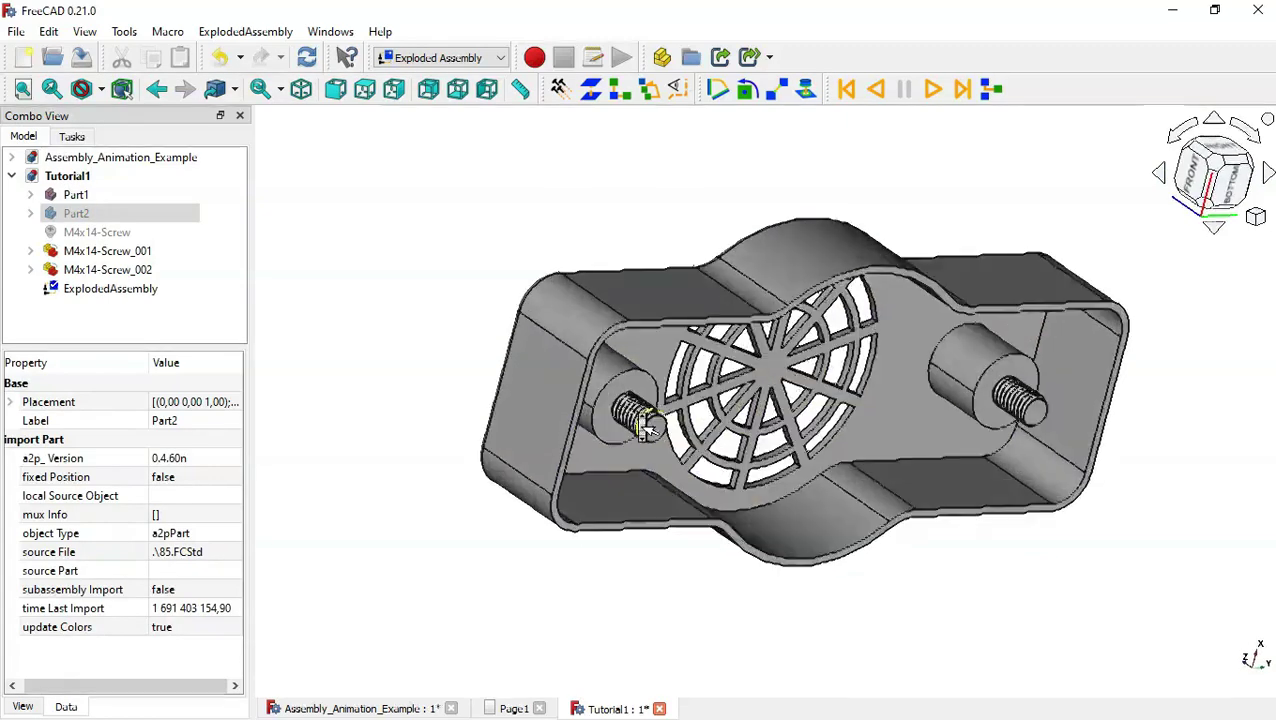
scroll(645, 425, up, 5)
click(675, 458)
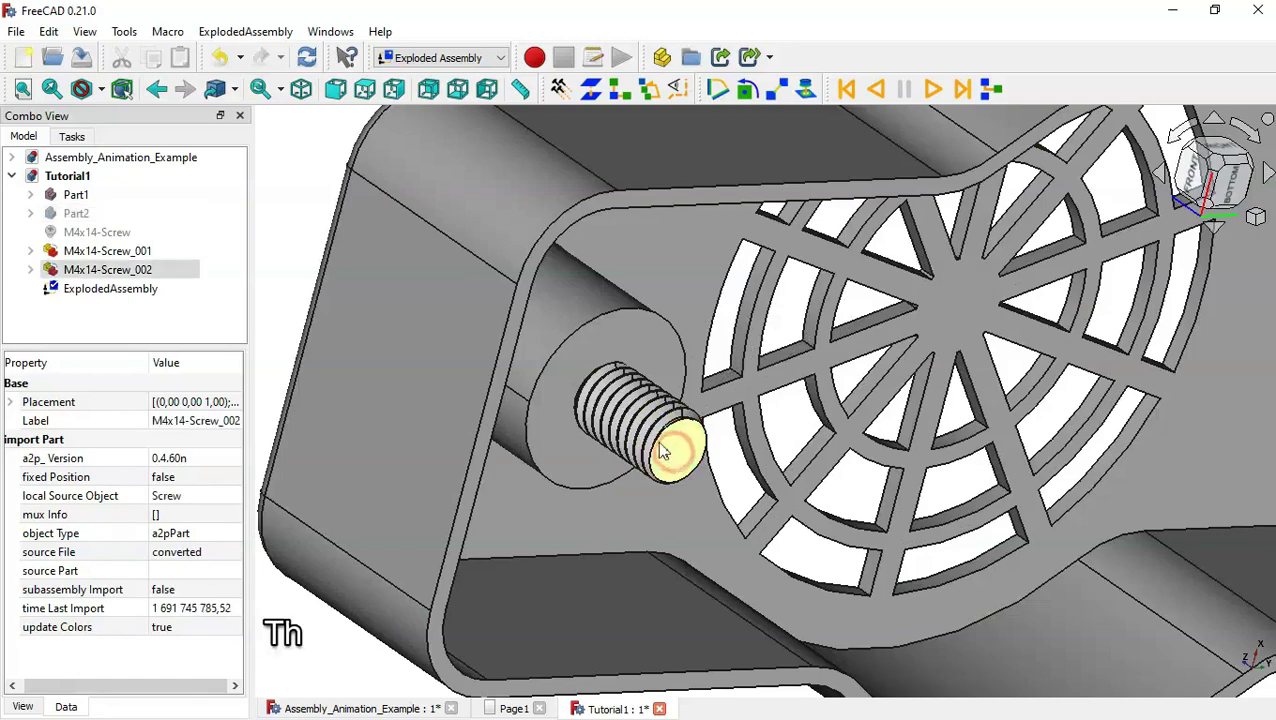
scroll(650, 420, down, 5)
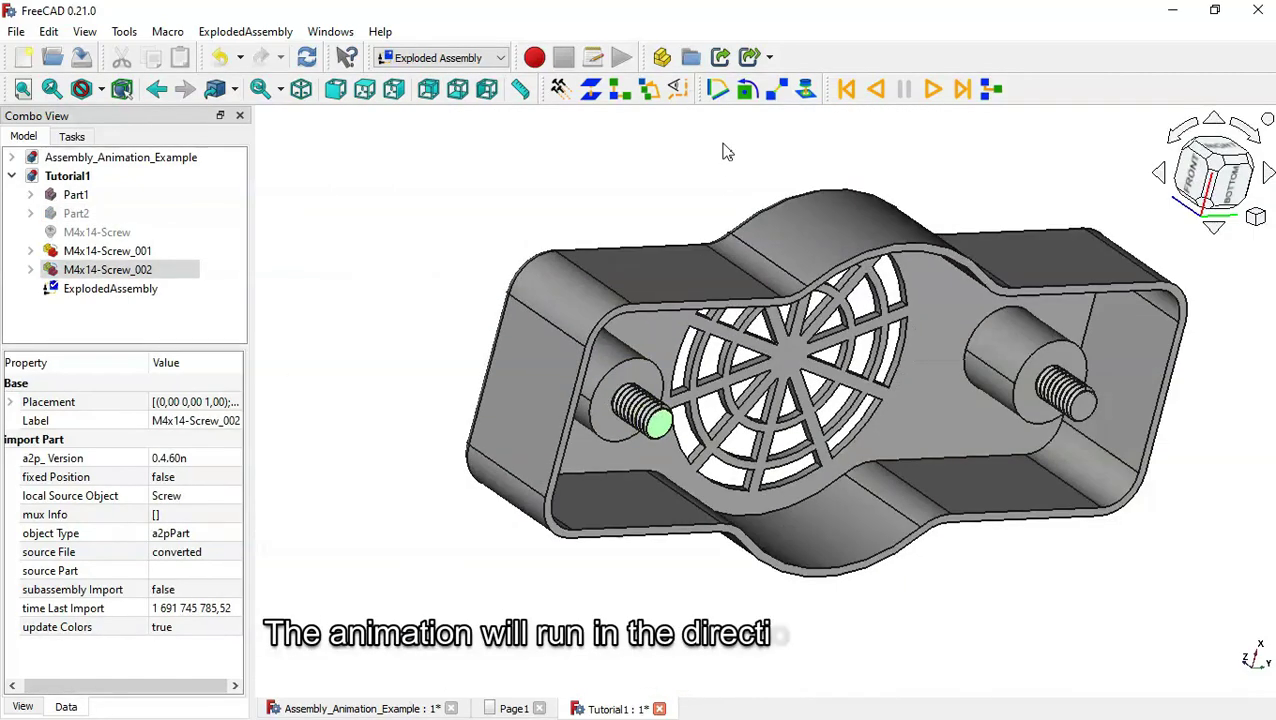
click(592, 90)
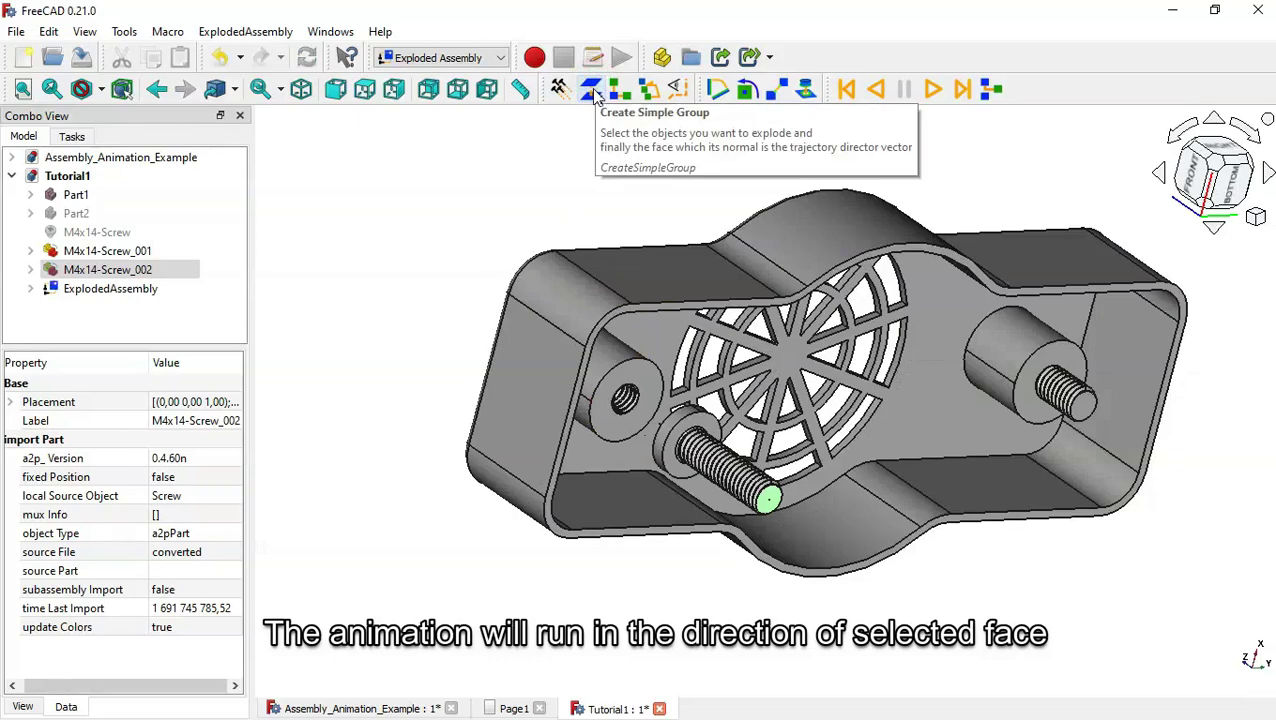
click(535, 160)
key(0)
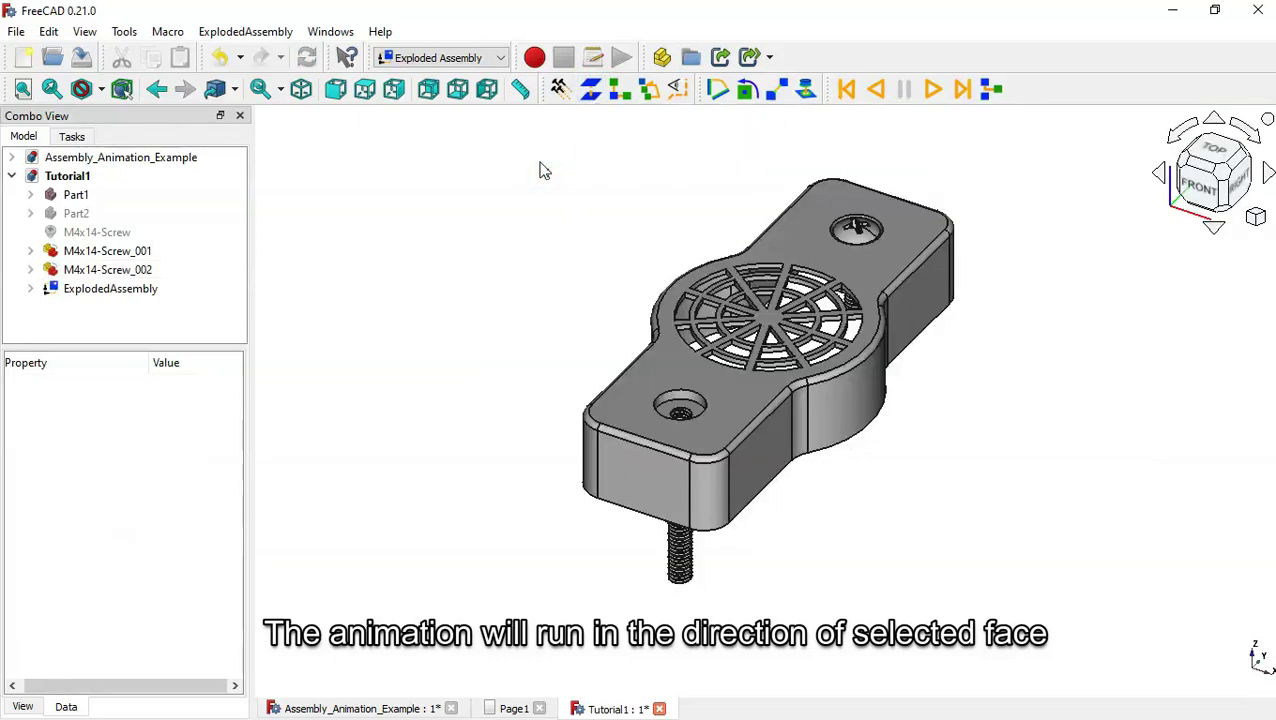
middle_drag(659, 487, 846, 589)
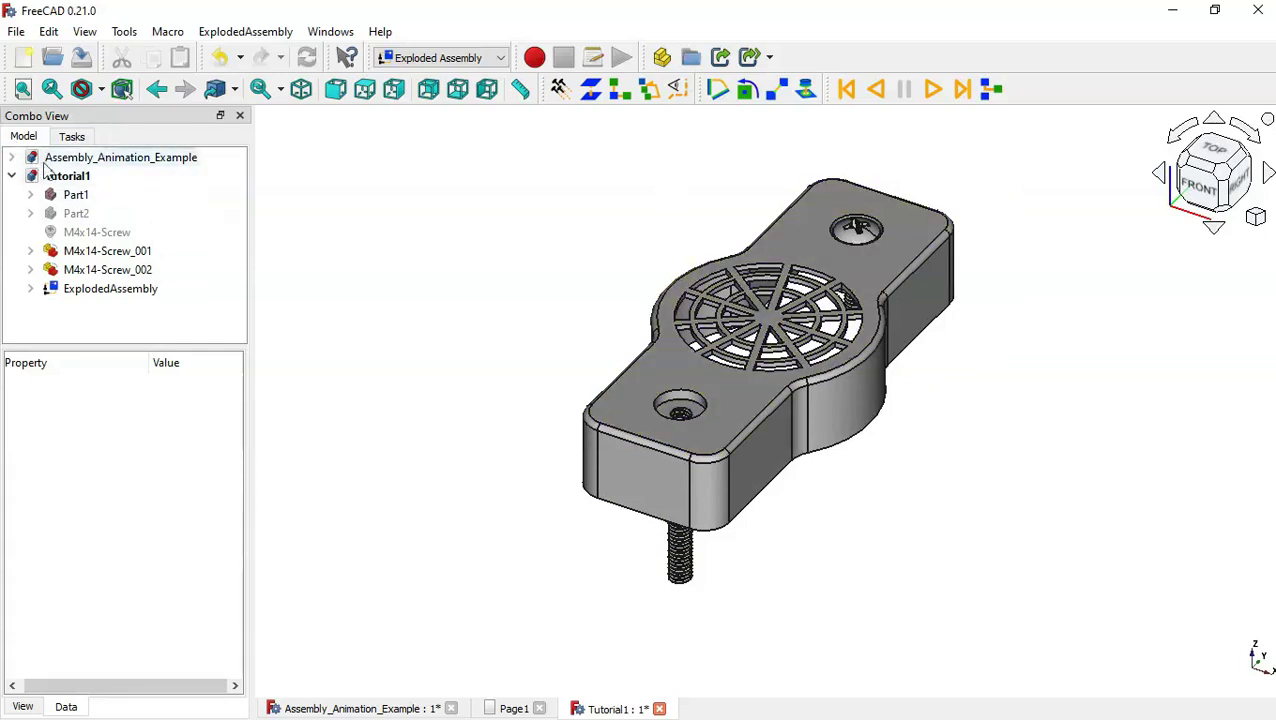
- Set the Distance of the SimpleGroup under ExplodedAssembly to -20
click(30, 289)
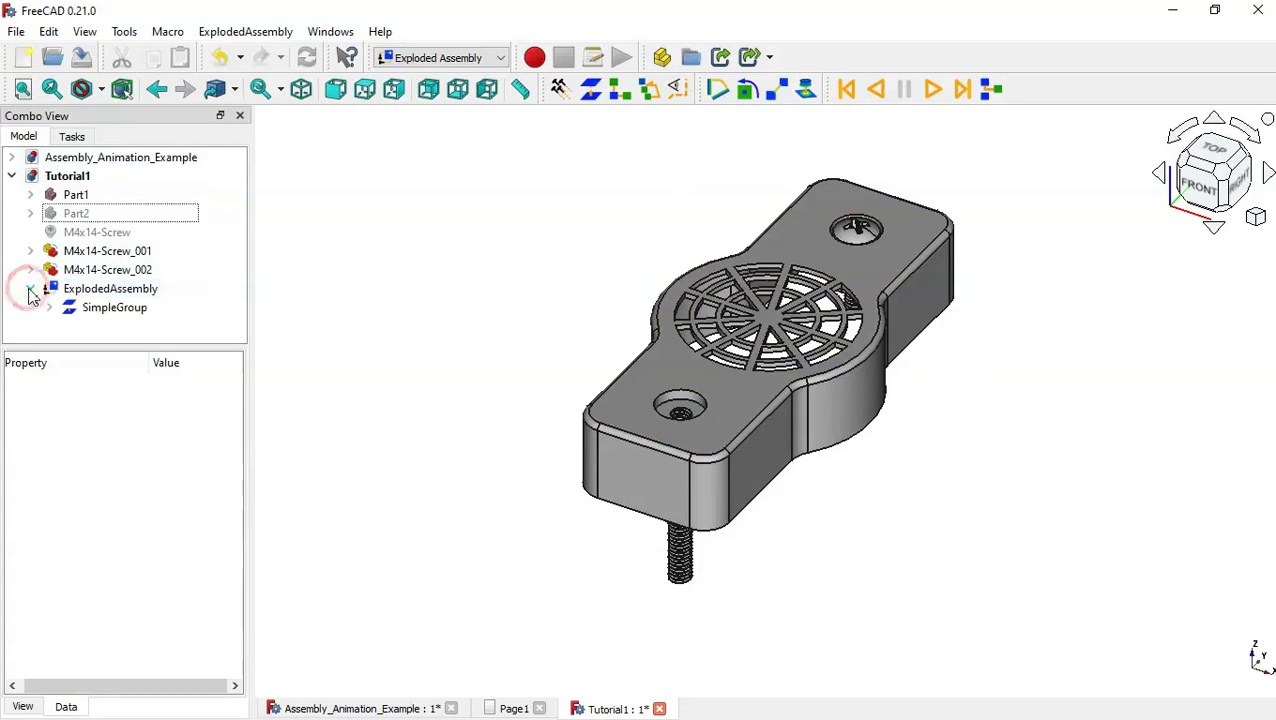
click(131, 311)
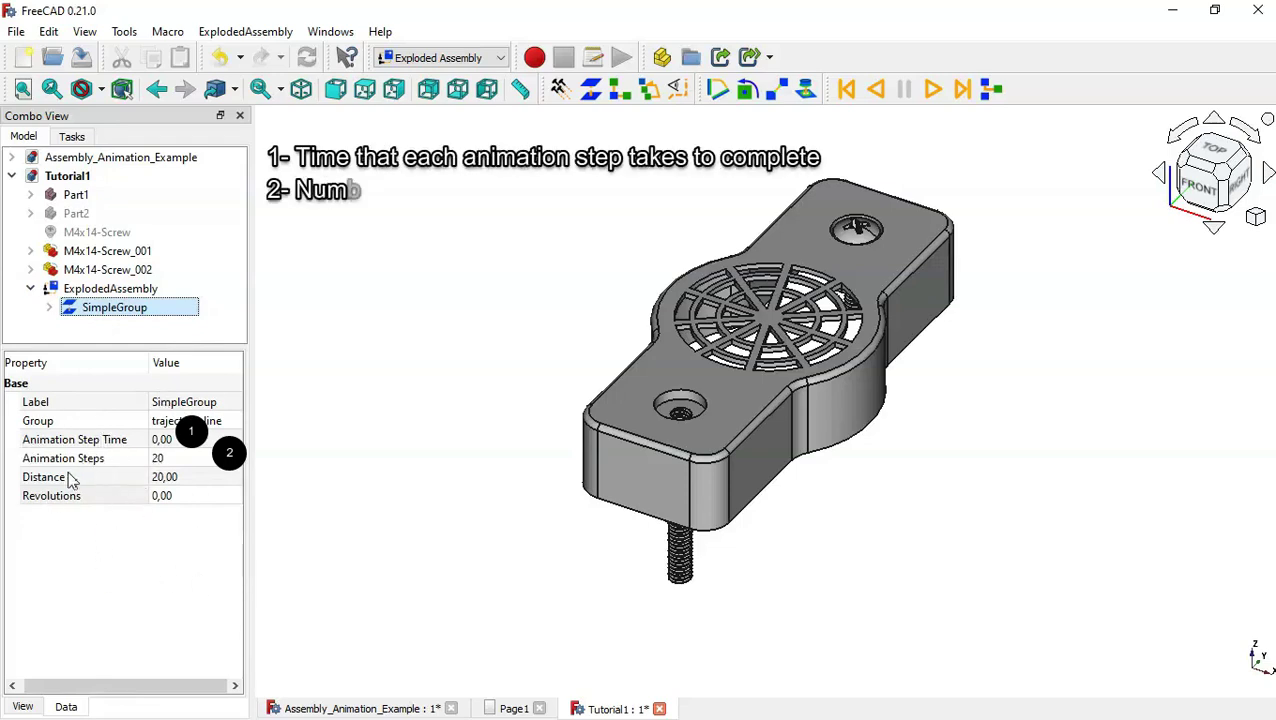
click(199, 477)
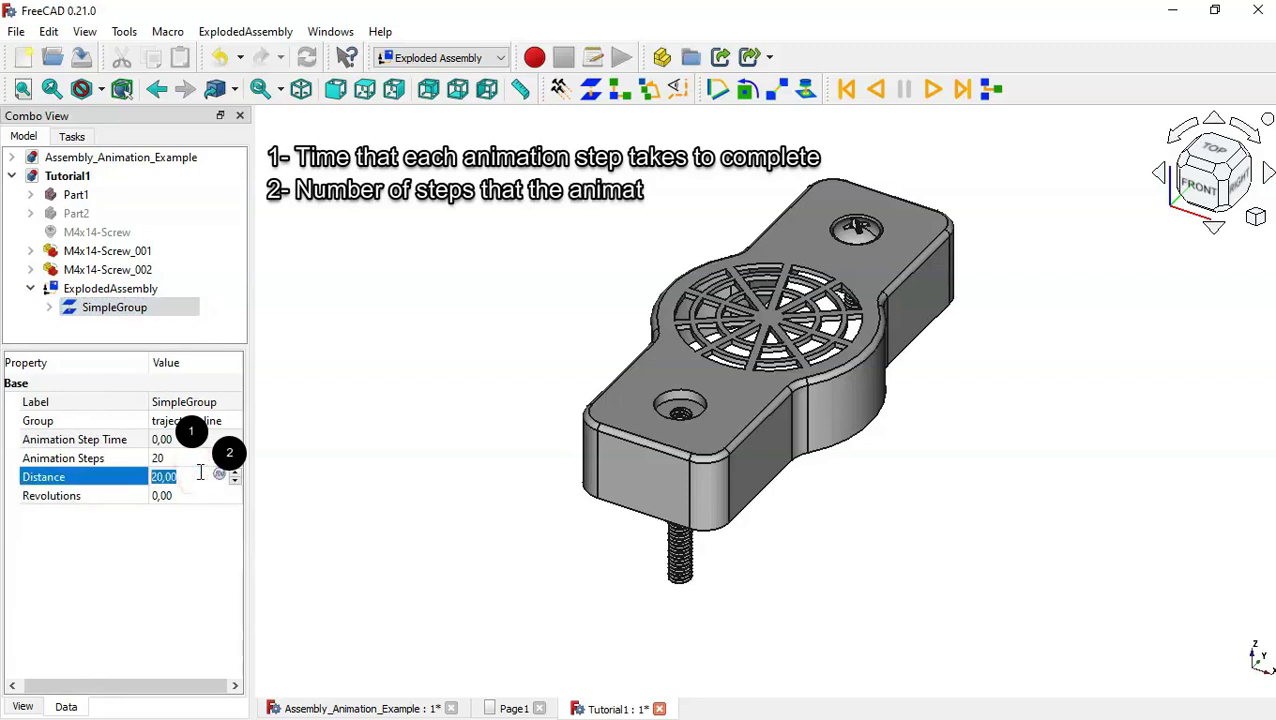
text(-20)
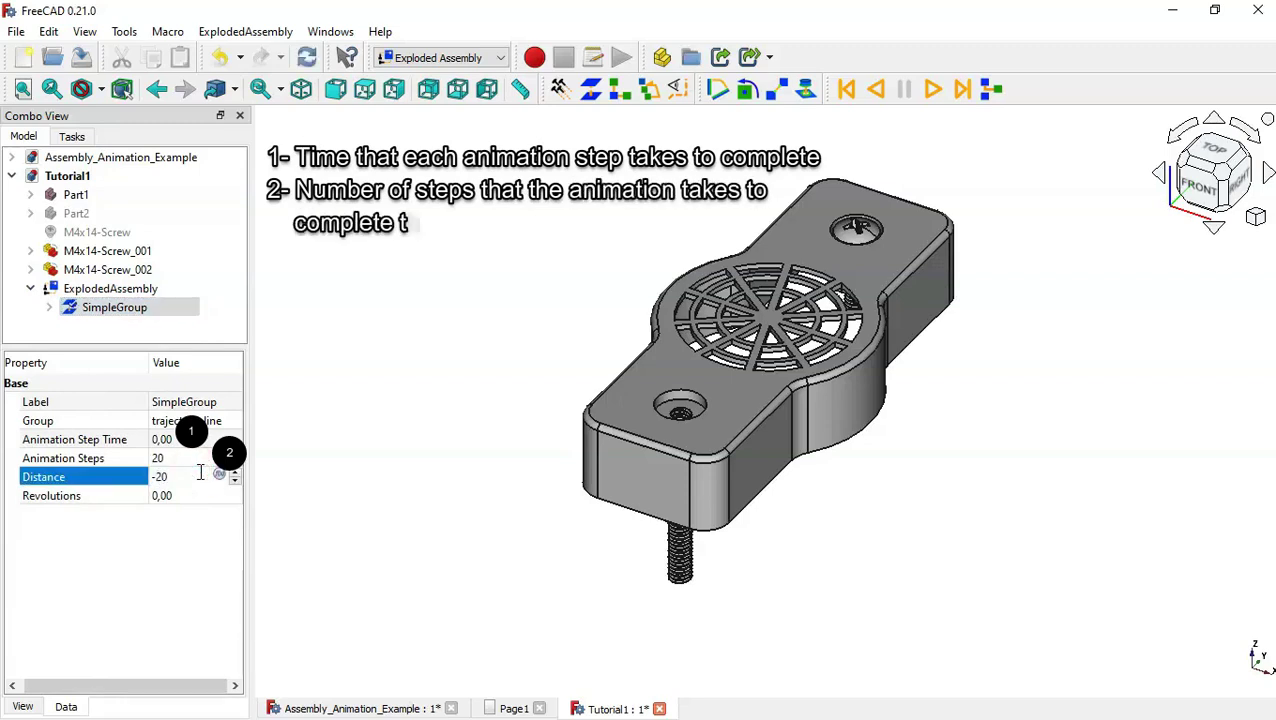
key(Return)
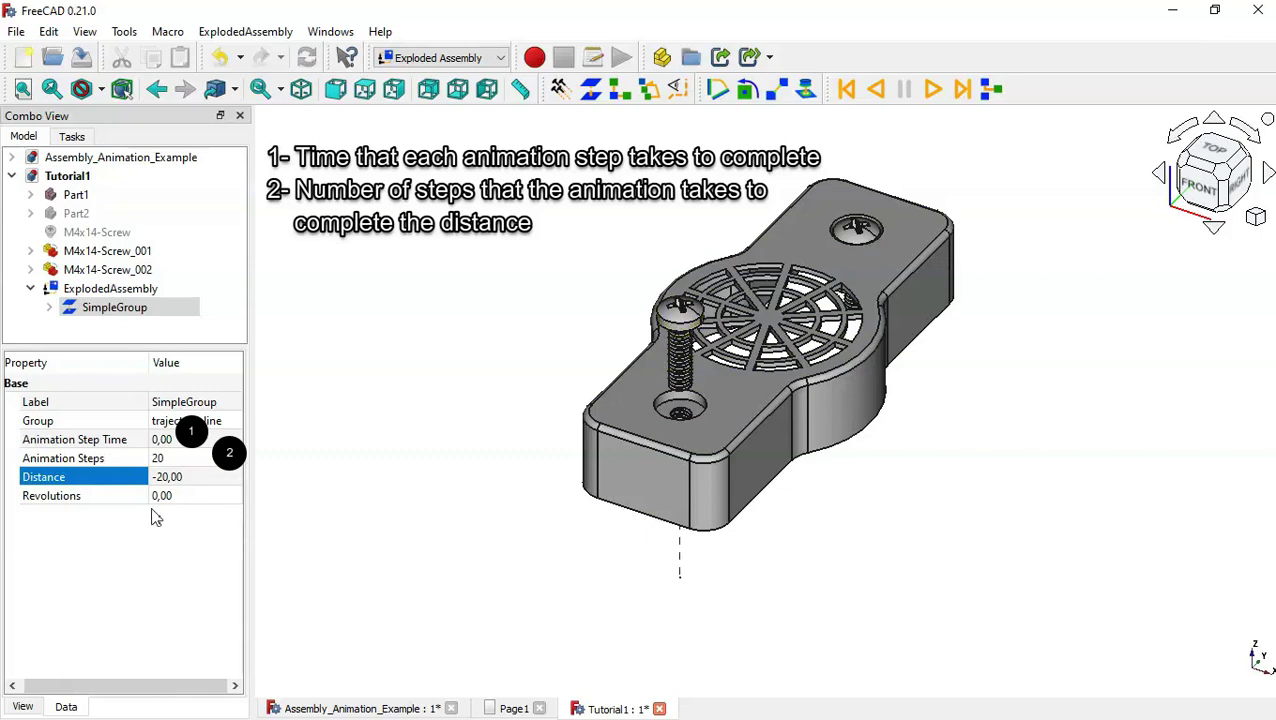
- Set the SimpleGroup's Revolutions to 10 and its Animation Steps to 100
click(205, 496)
text(10)
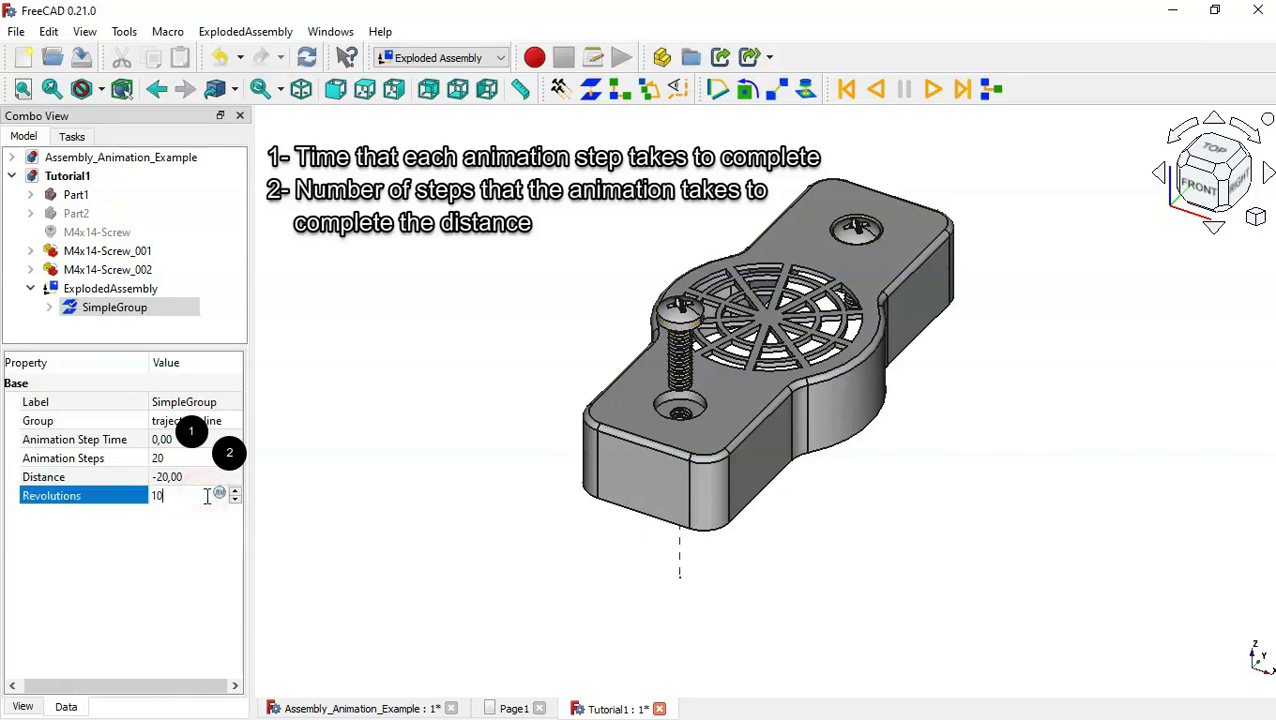
click(224, 465)
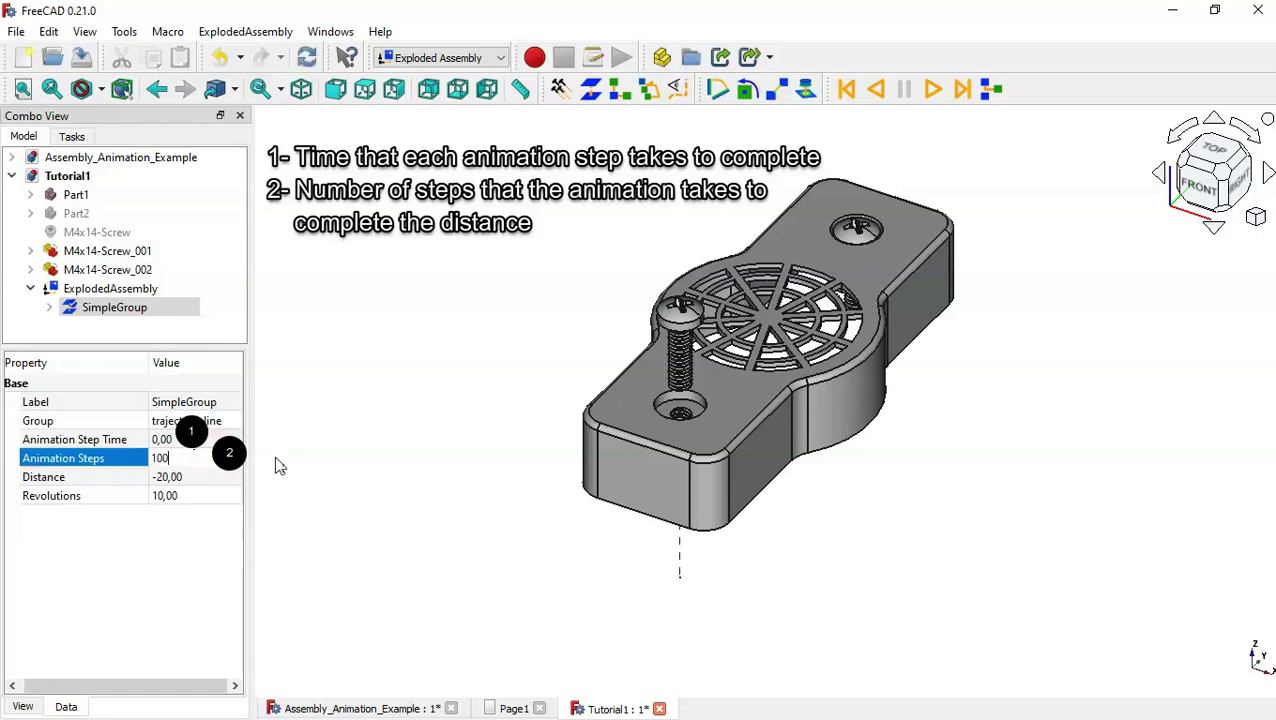
key(Return)
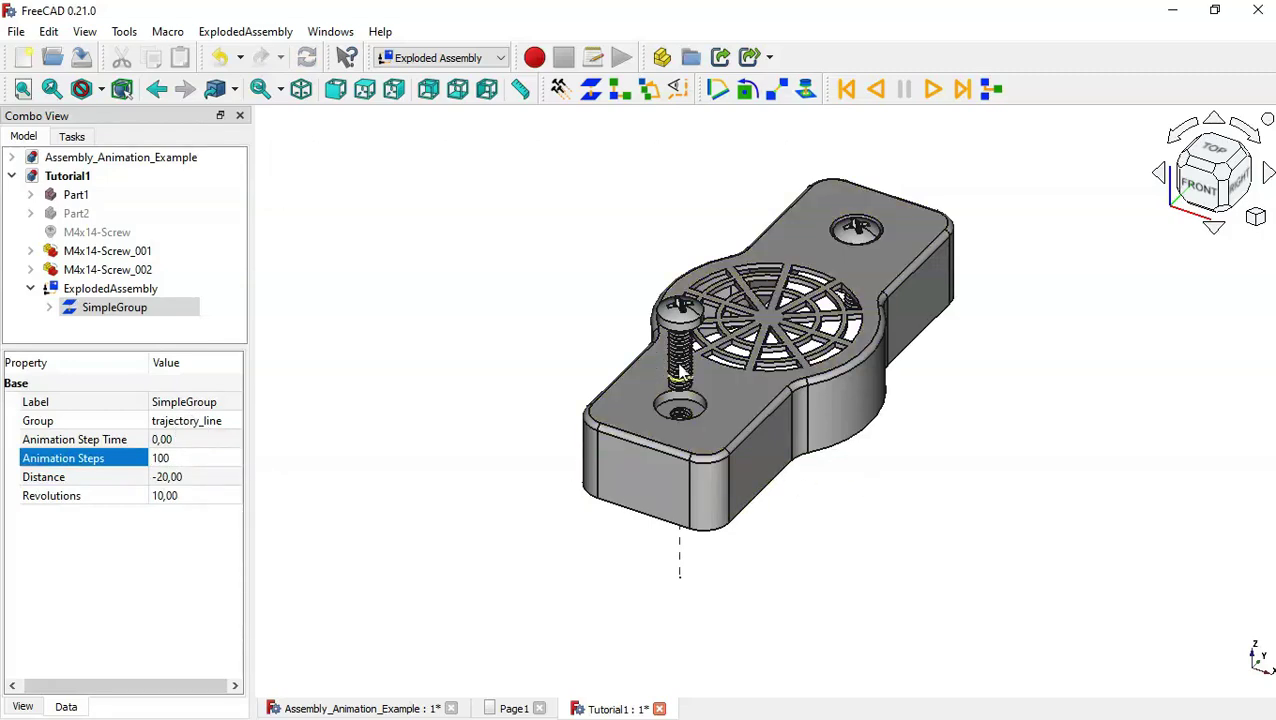
- Play the front screw's explode animation, run it in reverse, and play it forward again
click(933, 89)
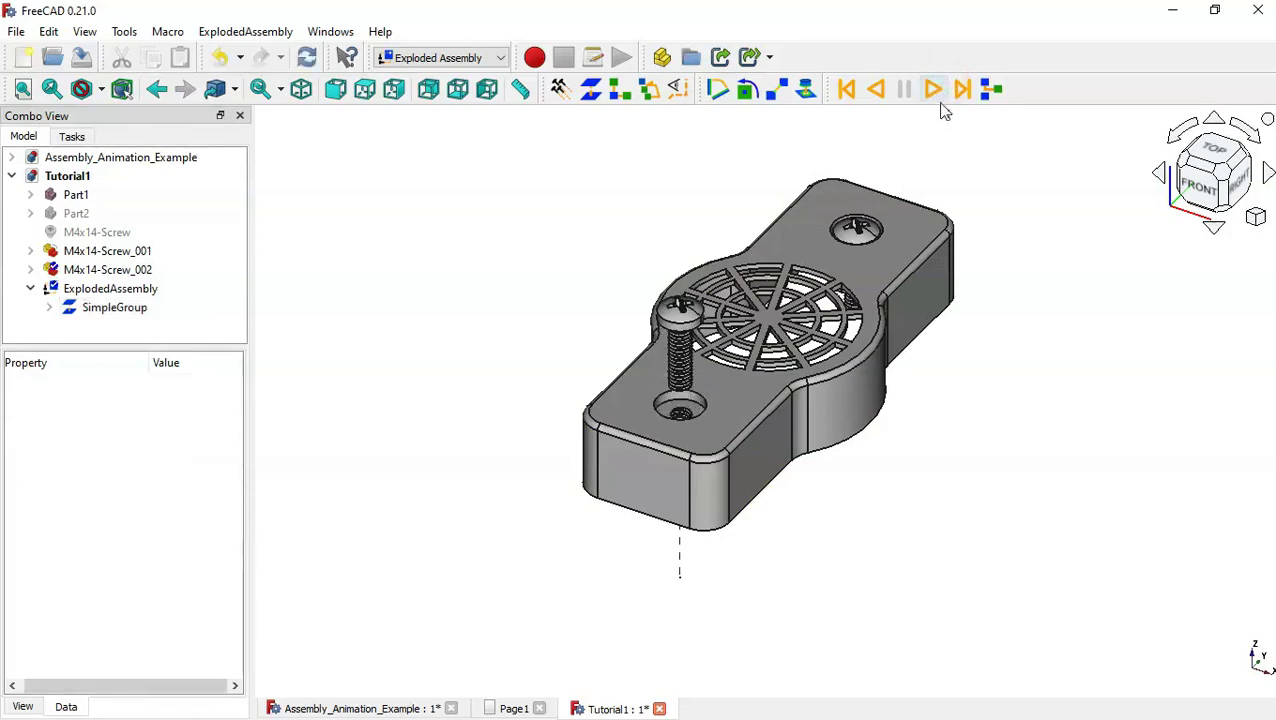
click(935, 91)
click(899, 343)
click(876, 90)
click(877, 90)
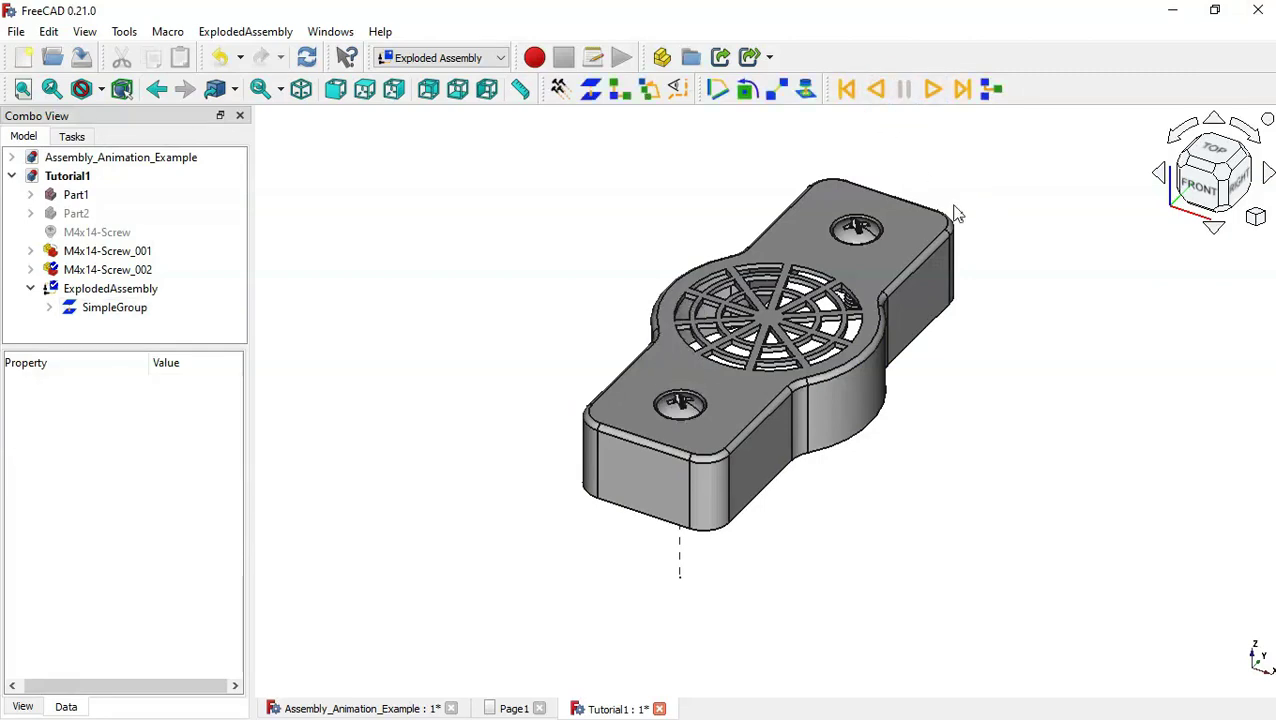
click(933, 90)
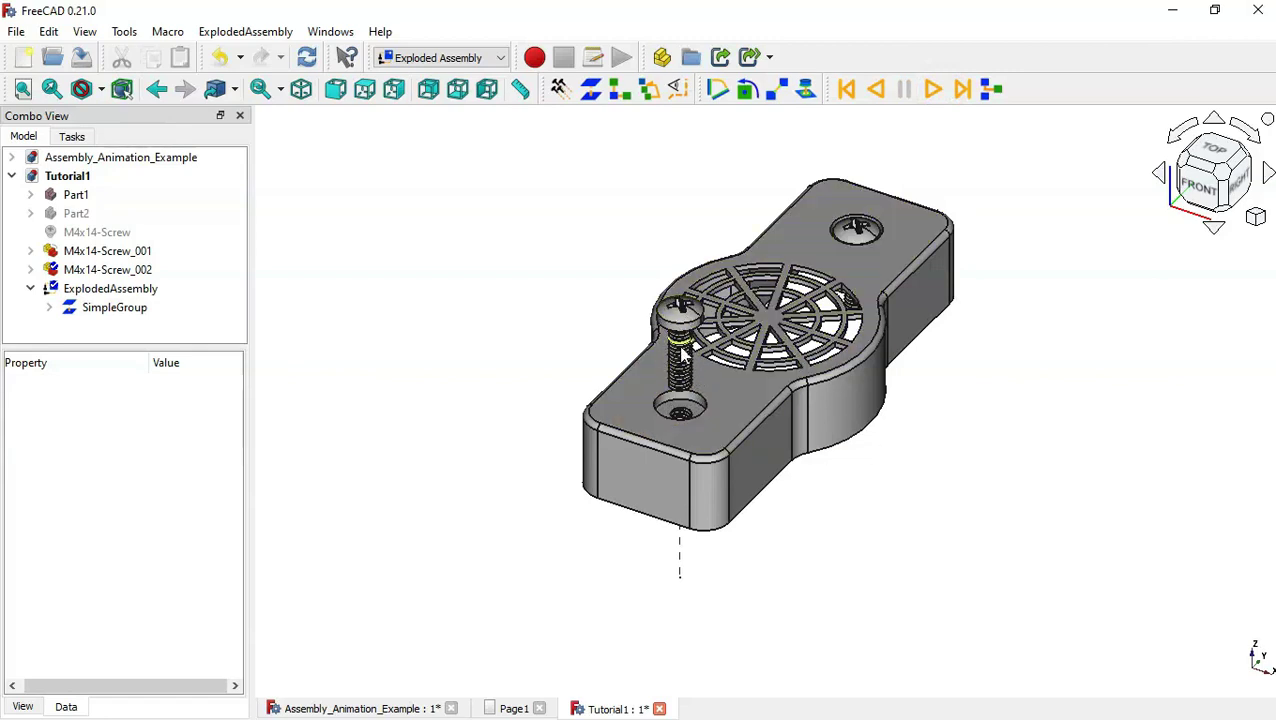
- Create a second simple explode group for M4x14-Screw_002, using the cylindrical side face of its head as the direction
scroll(680, 352, up, 2)
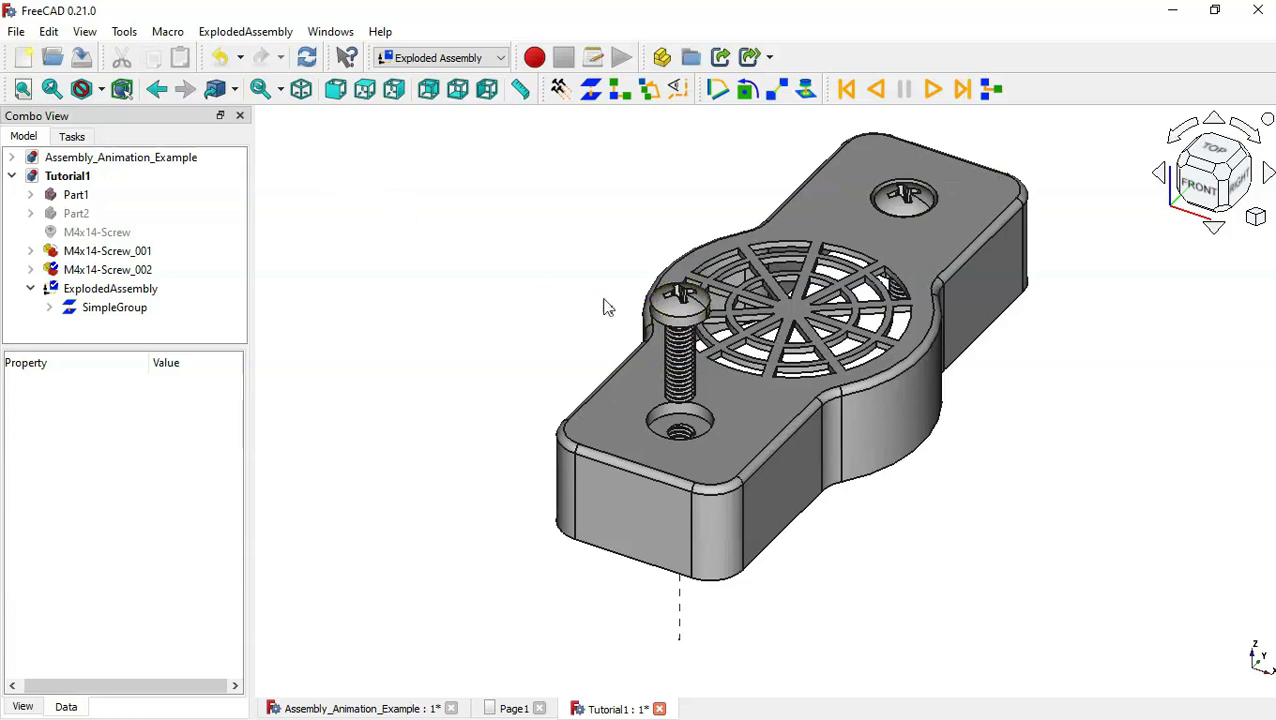
scroll(658, 322, up, 2)
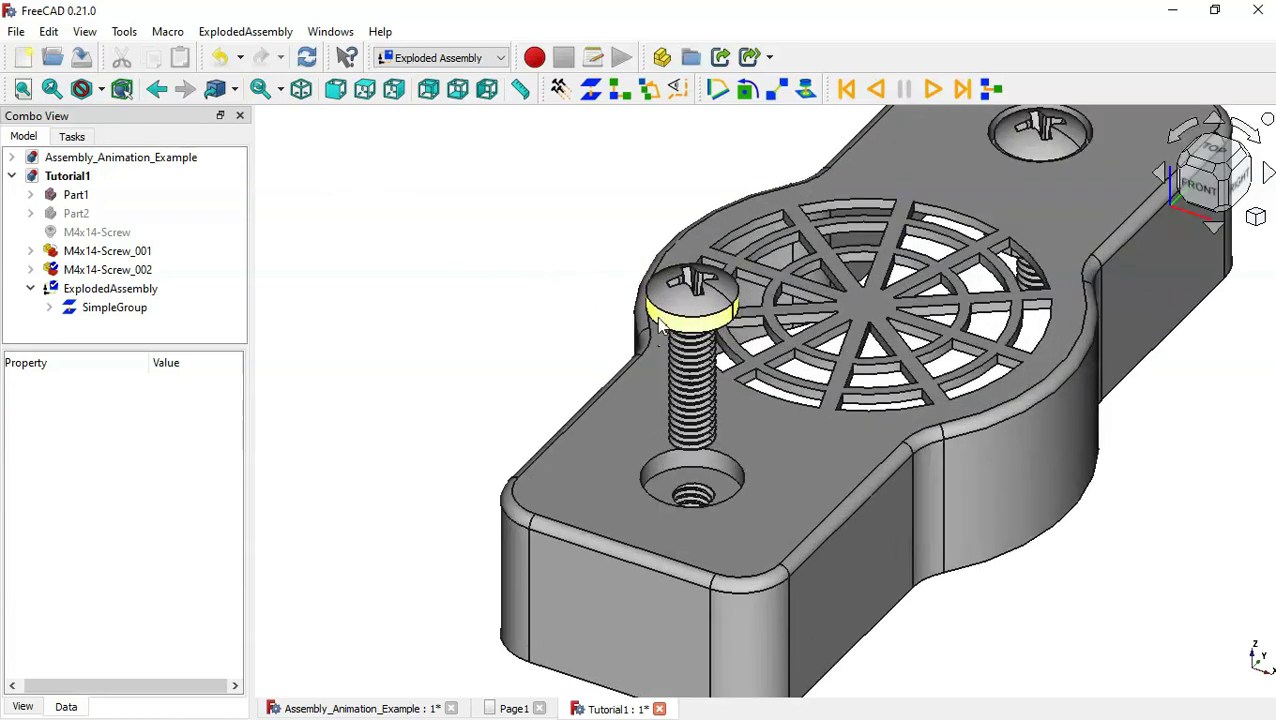
click(712, 332)
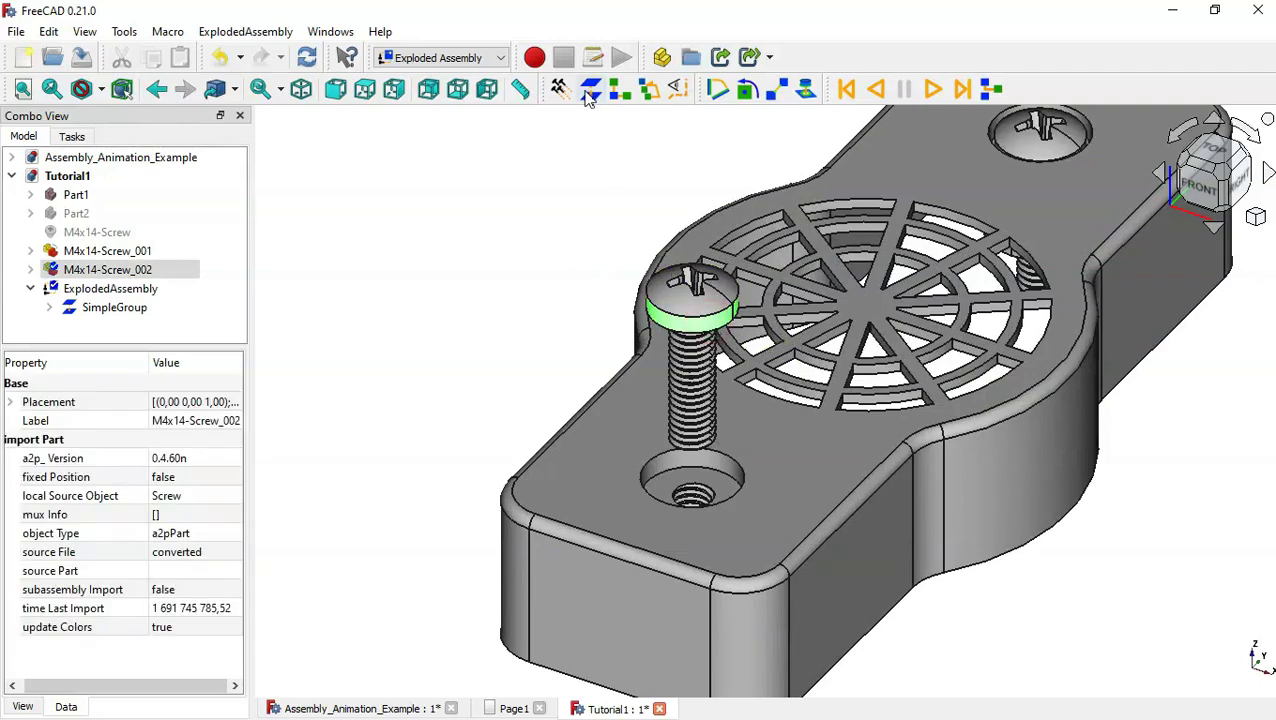
click(591, 91)
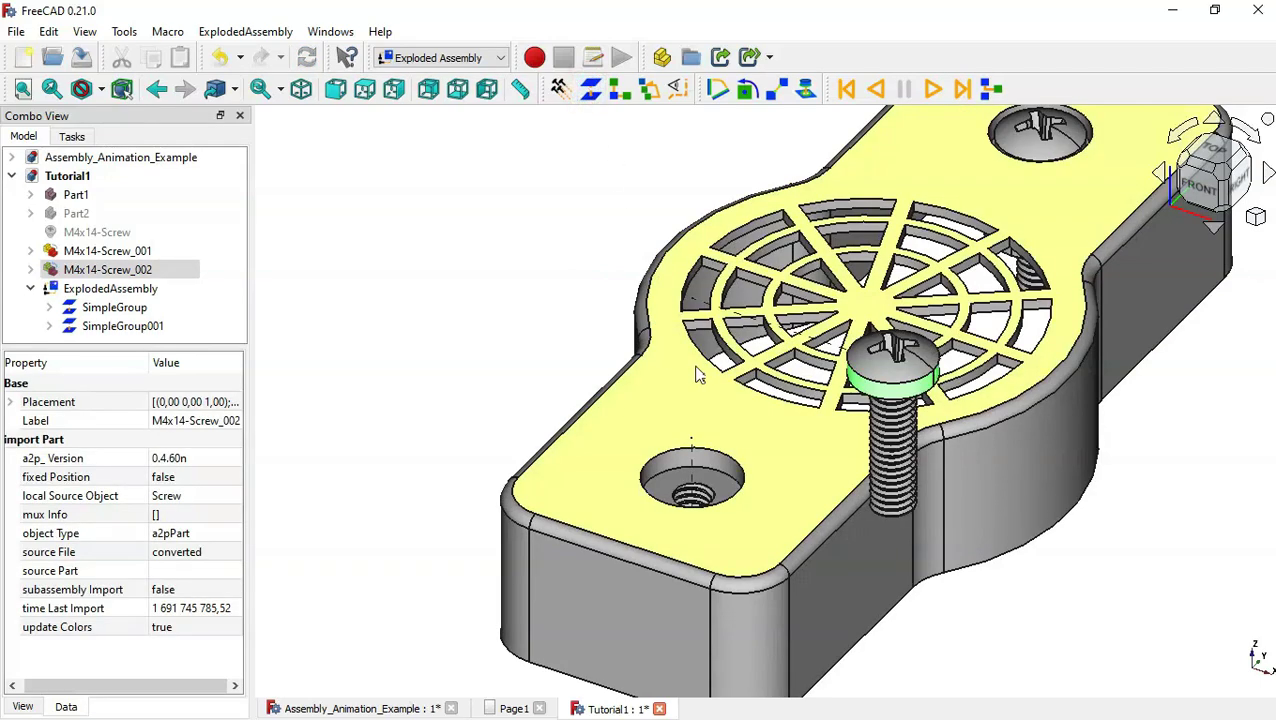
scroll(700, 375, down, 3)
scroll(630, 318, up, 2)
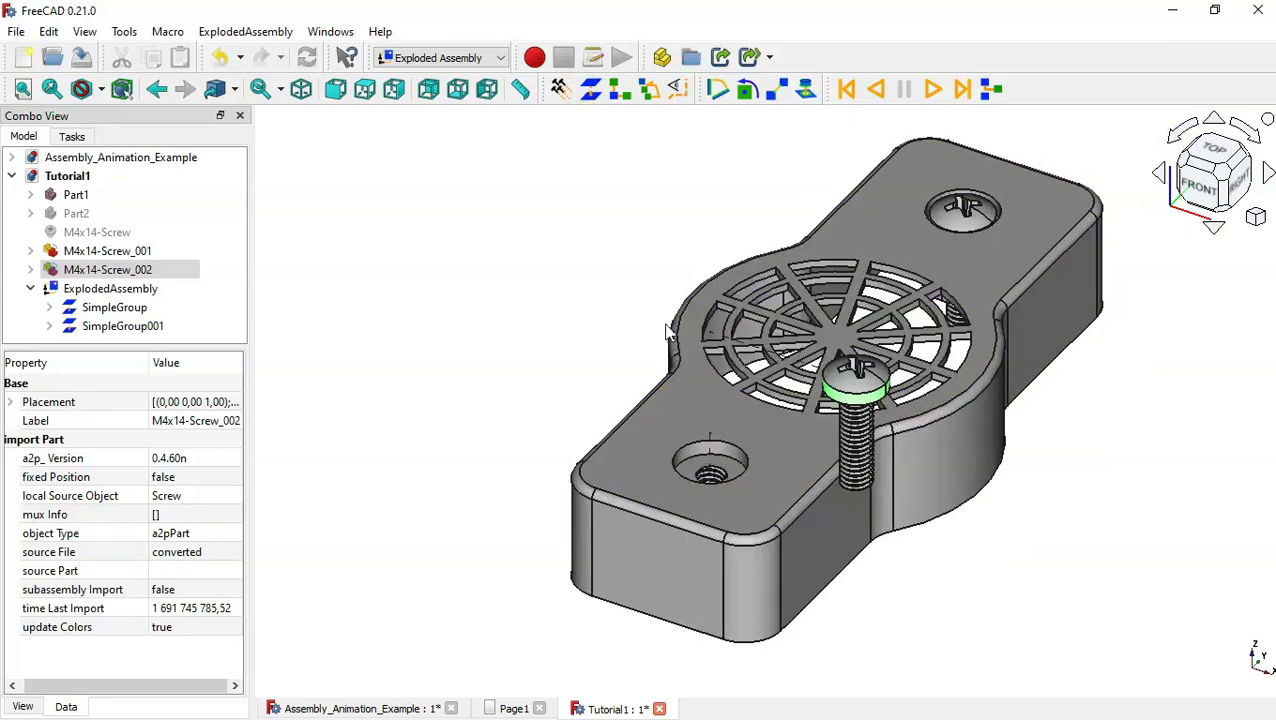
click(856, 405)
click(386, 311)
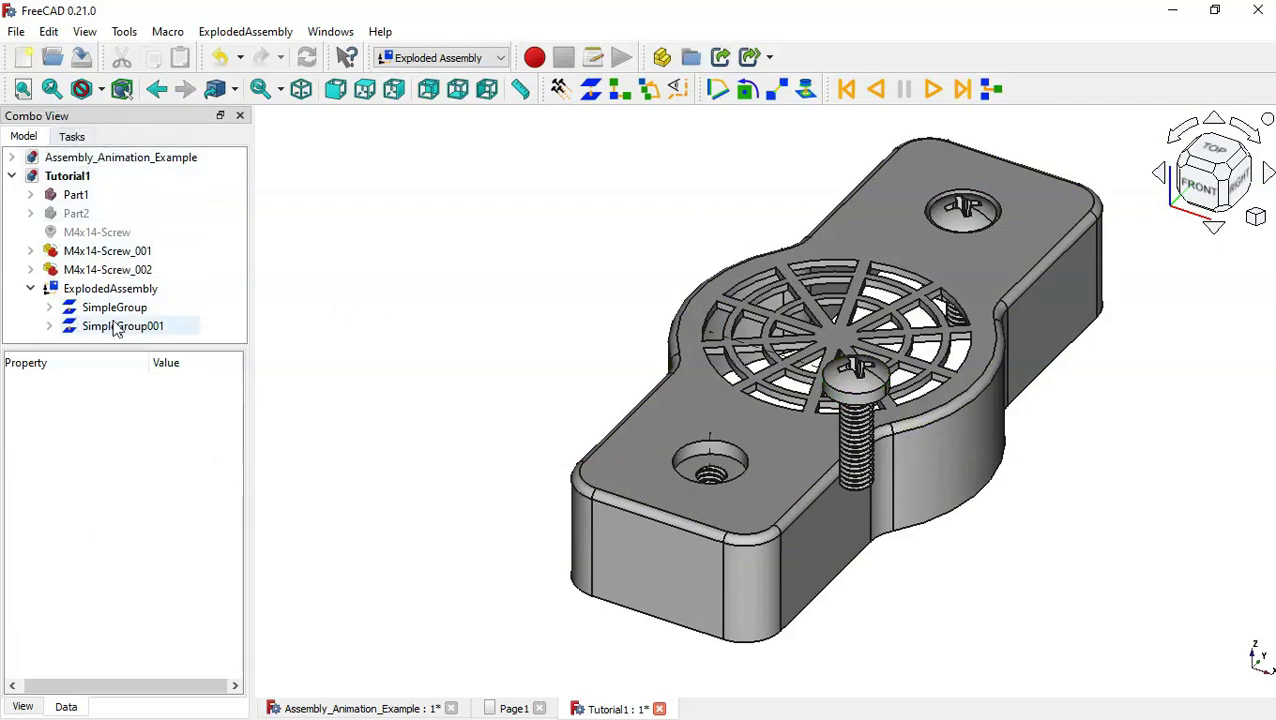
- Set the Distance of SimpleGroup001 to -70 and fit the whole exploded assembly in the view
click(148, 330)
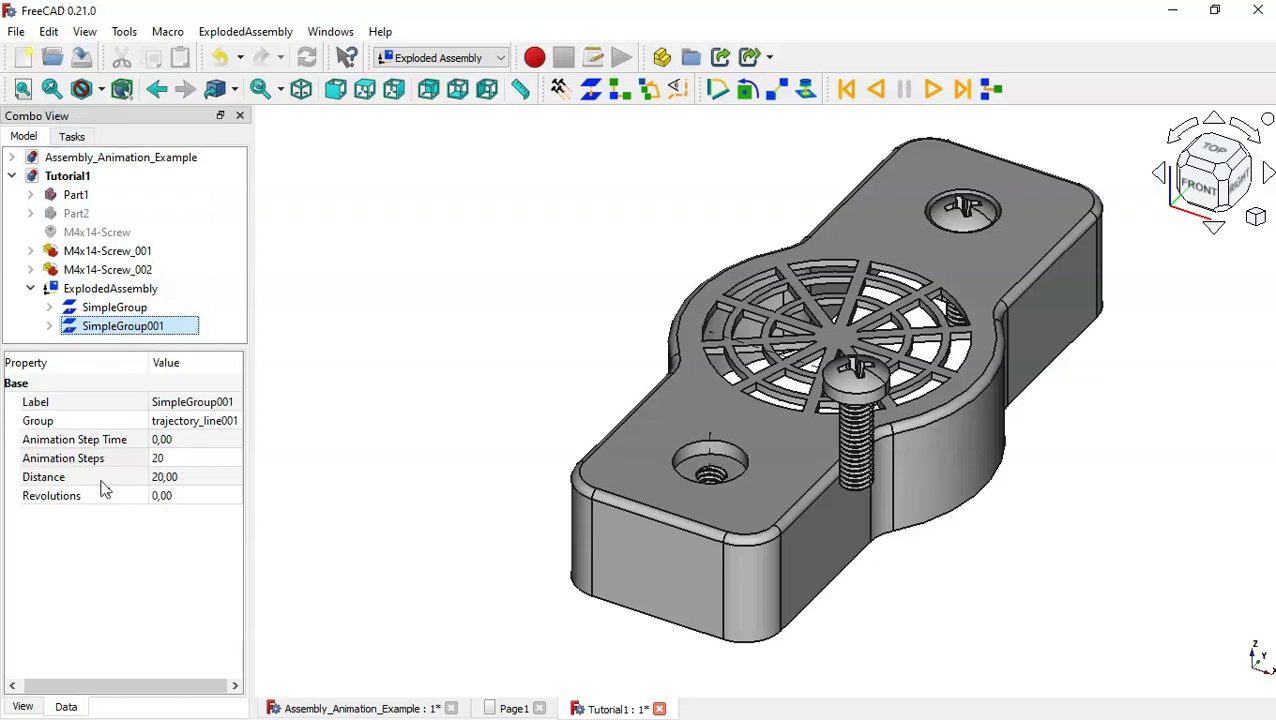
click(217, 486)
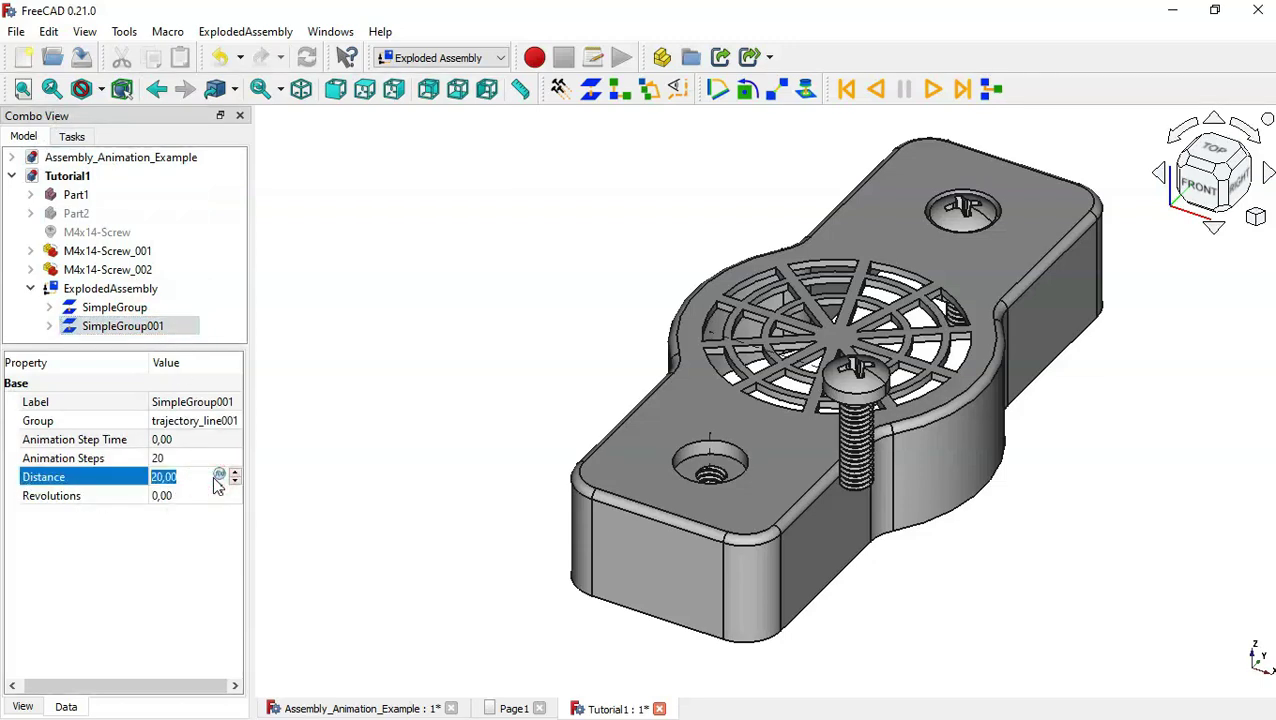
text(-70)
key(Return)
click(551, 477)
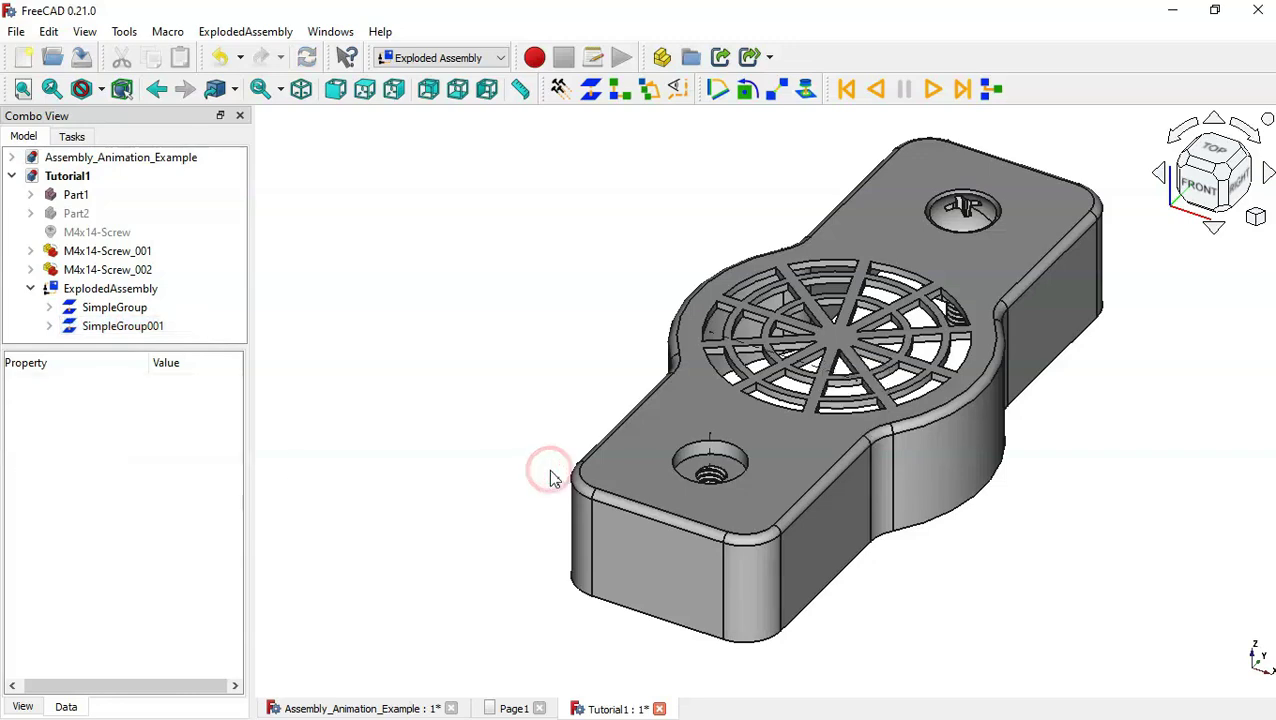
key(v)
key(f)
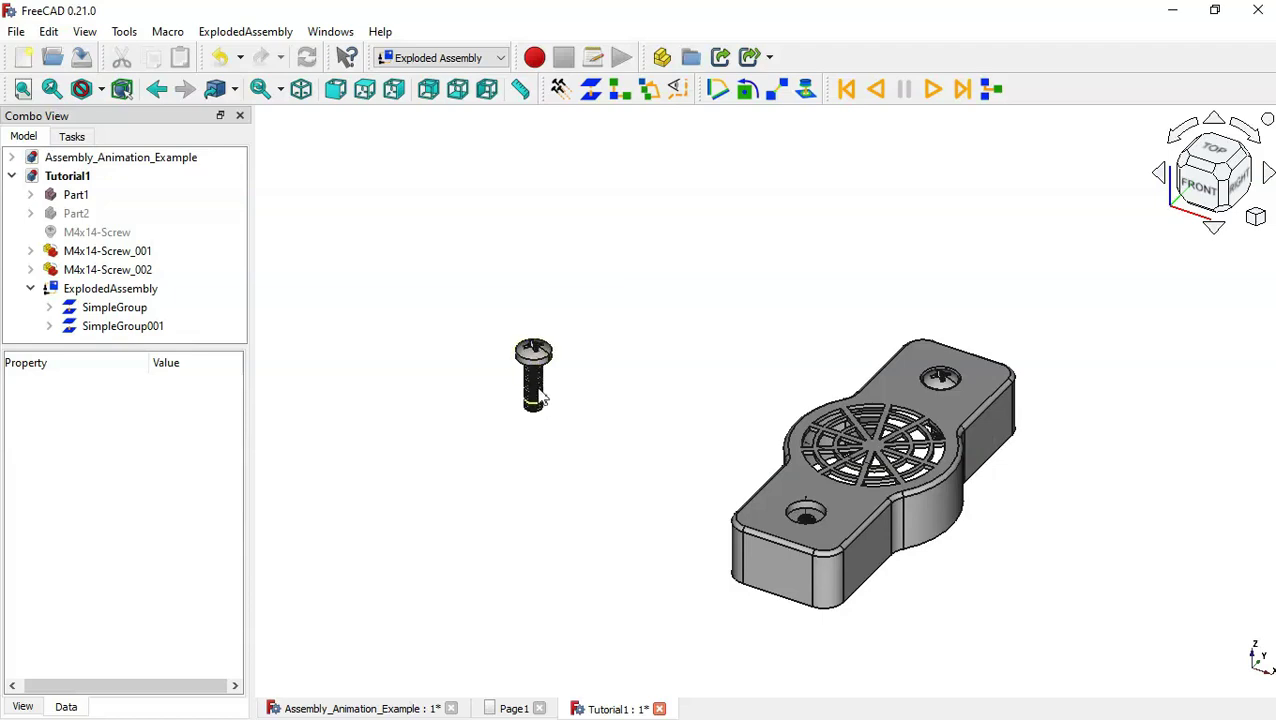
- Set the Animation Steps of SimpleGroup001 to 100
click(120, 331)
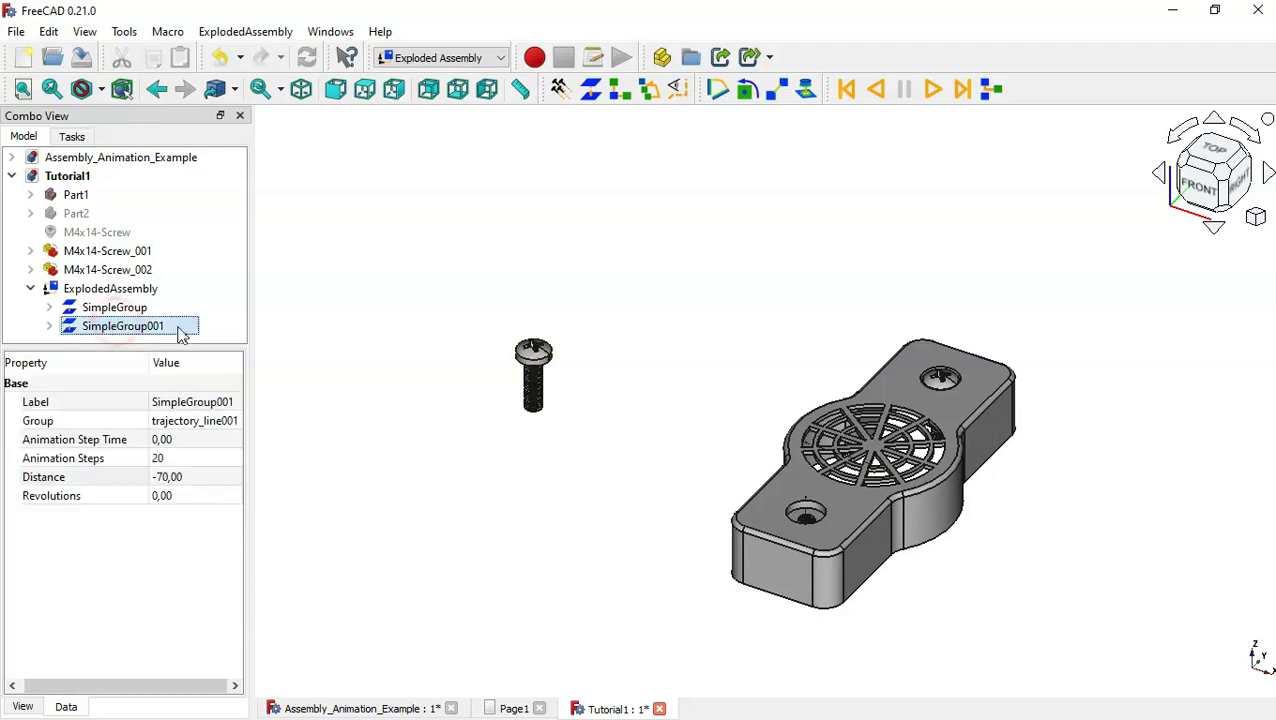
click(178, 460)
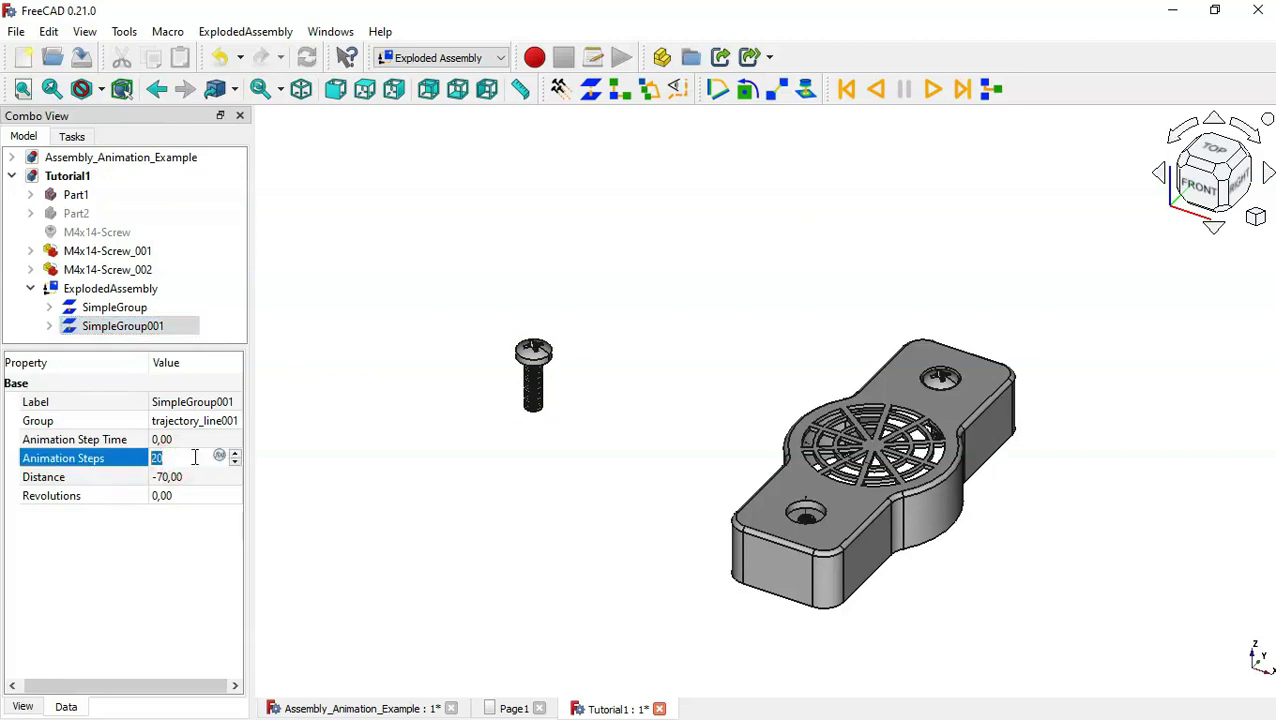
text(100)
key(Return)
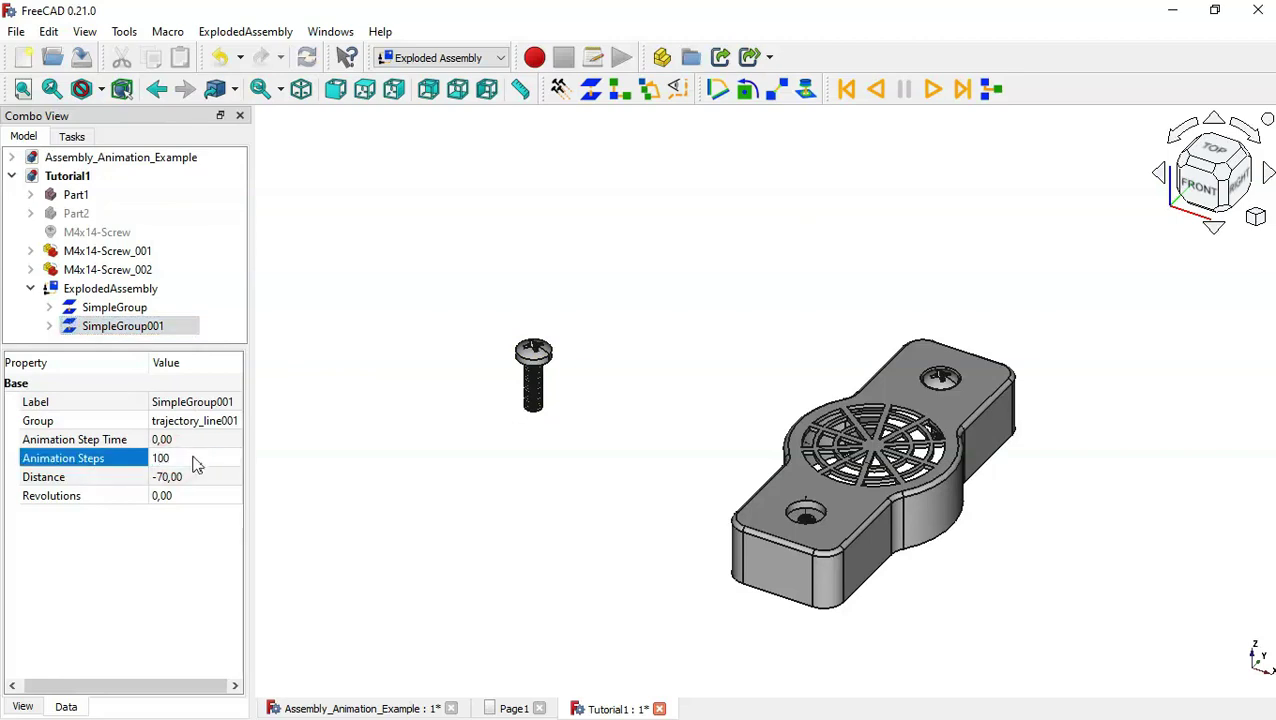
click(655, 427)
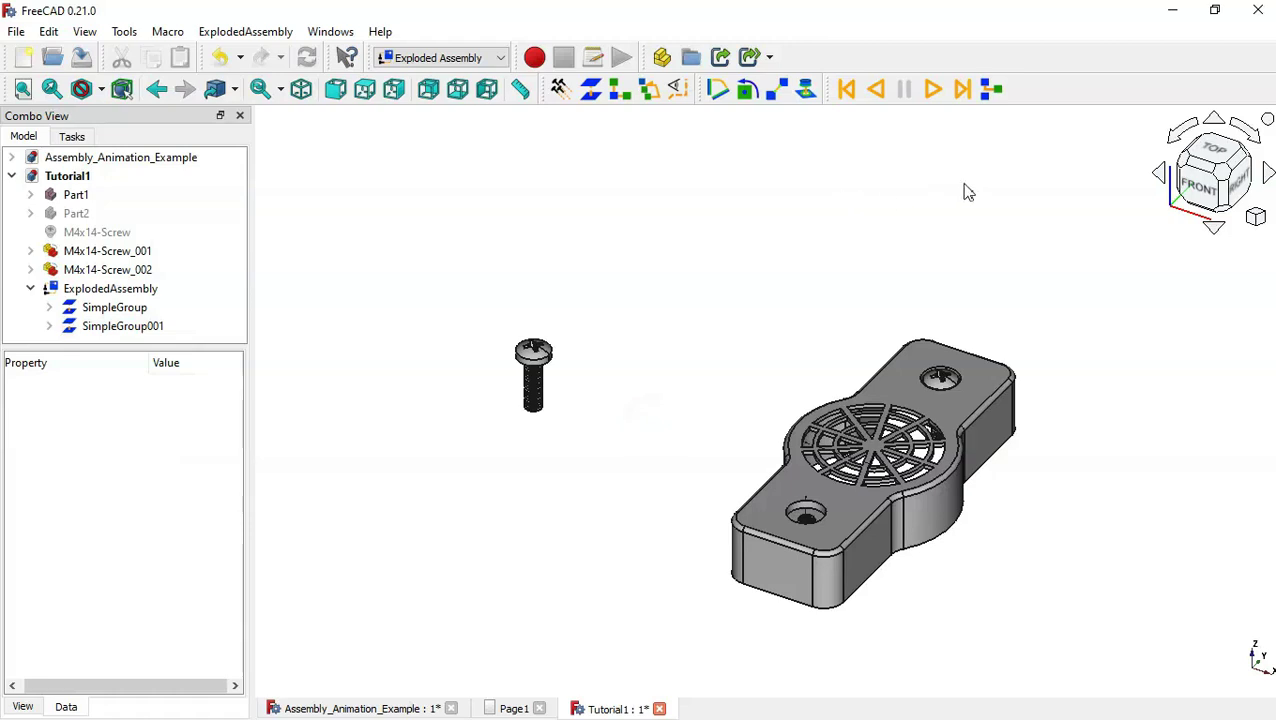
- Play the two-stage animation of M4x14-Screw_002 in reverse to reassemble it, and play it forward to explode it again
click(875, 89)
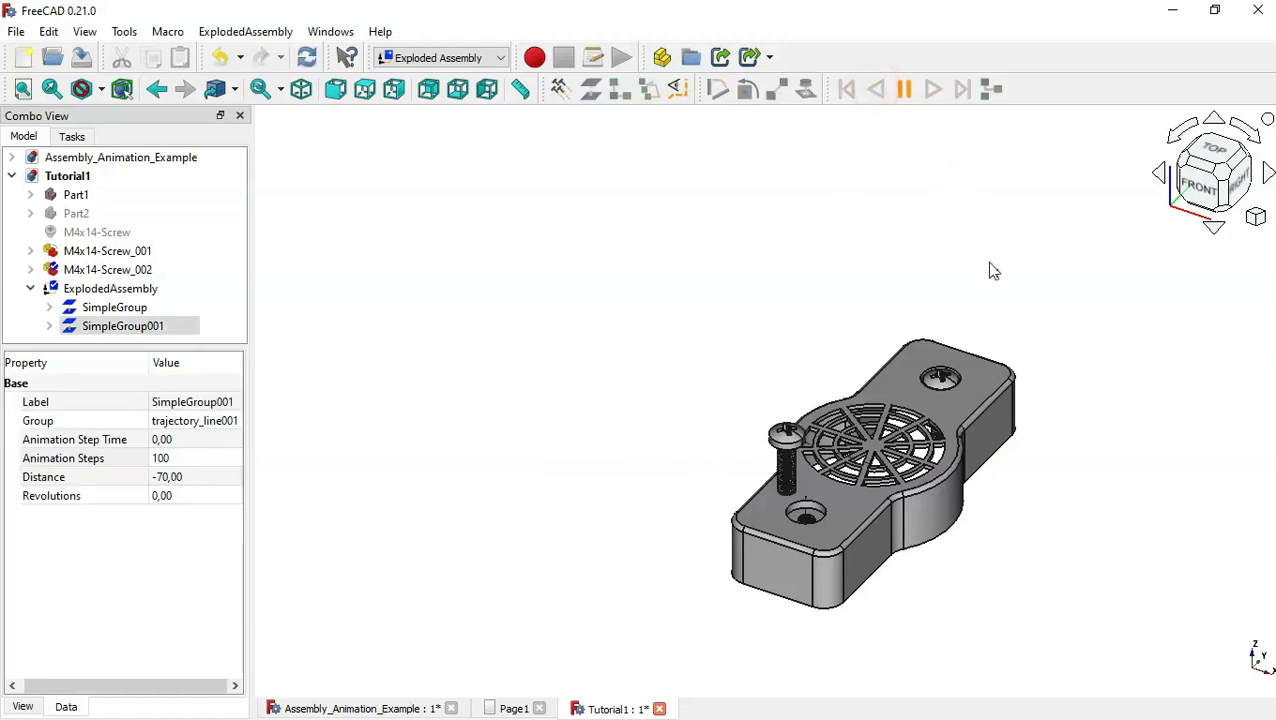
scroll(1060, 433, up, 3)
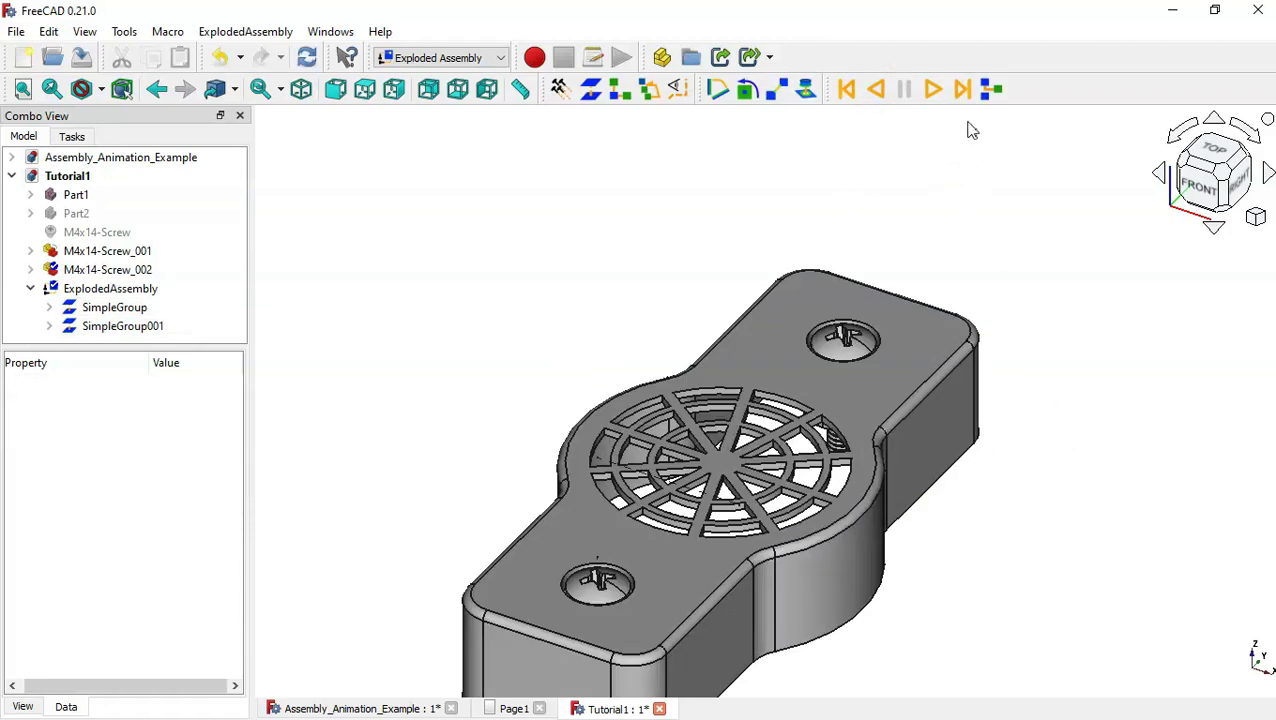
click(932, 89)
scroll(1054, 310, down, 2)
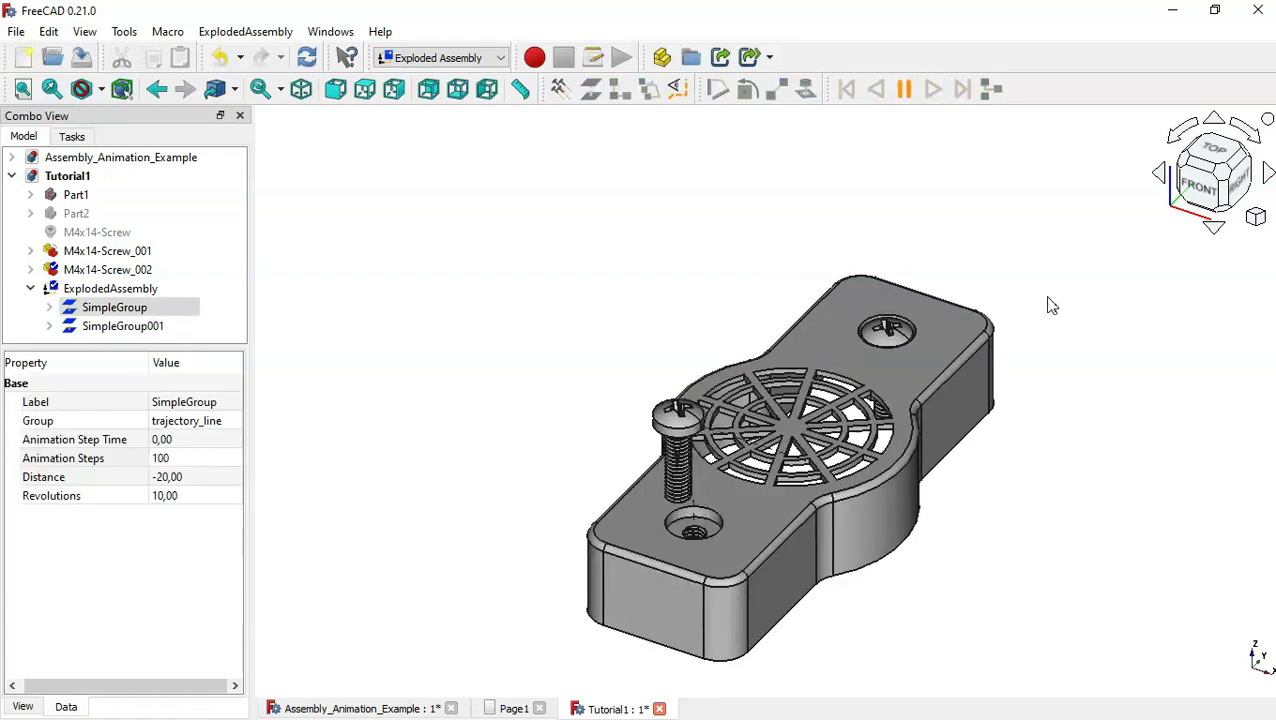
scroll(1085, 365, down, 3)
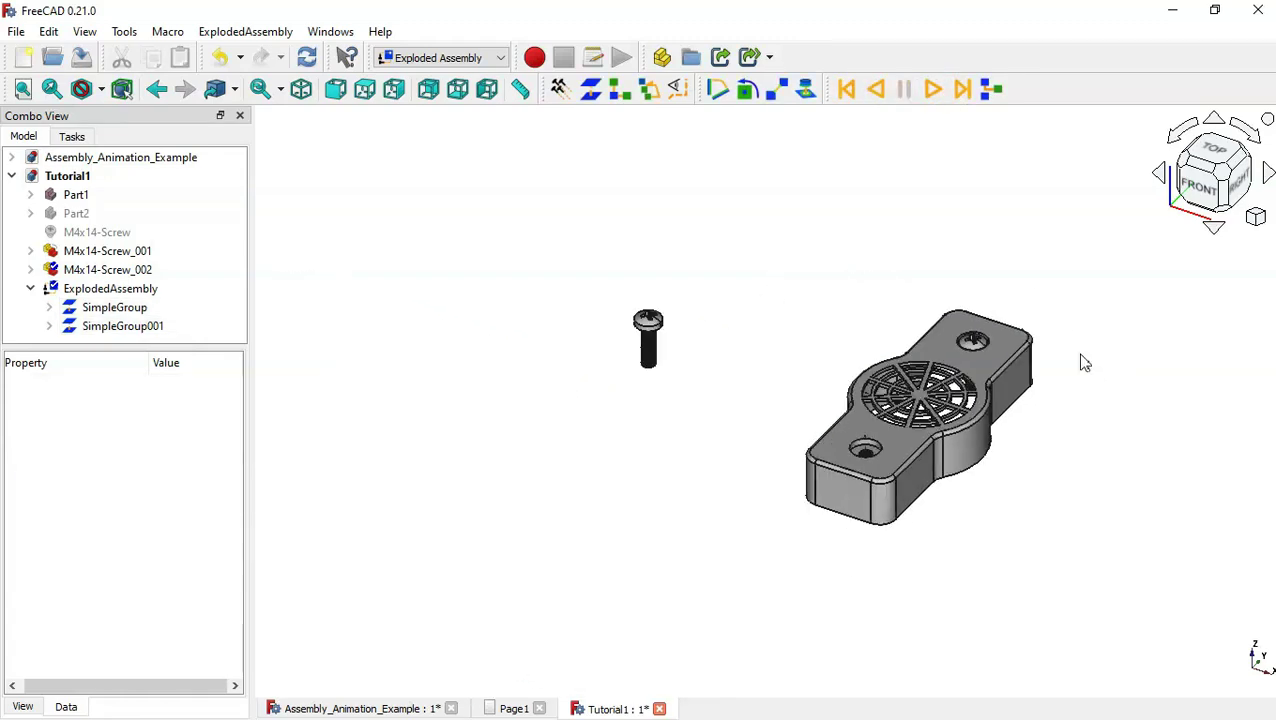
- Create a simple explode group for M4x14-Screw_001, using the flat end face of its thread as the direction
scroll(1085, 363, up, 5)
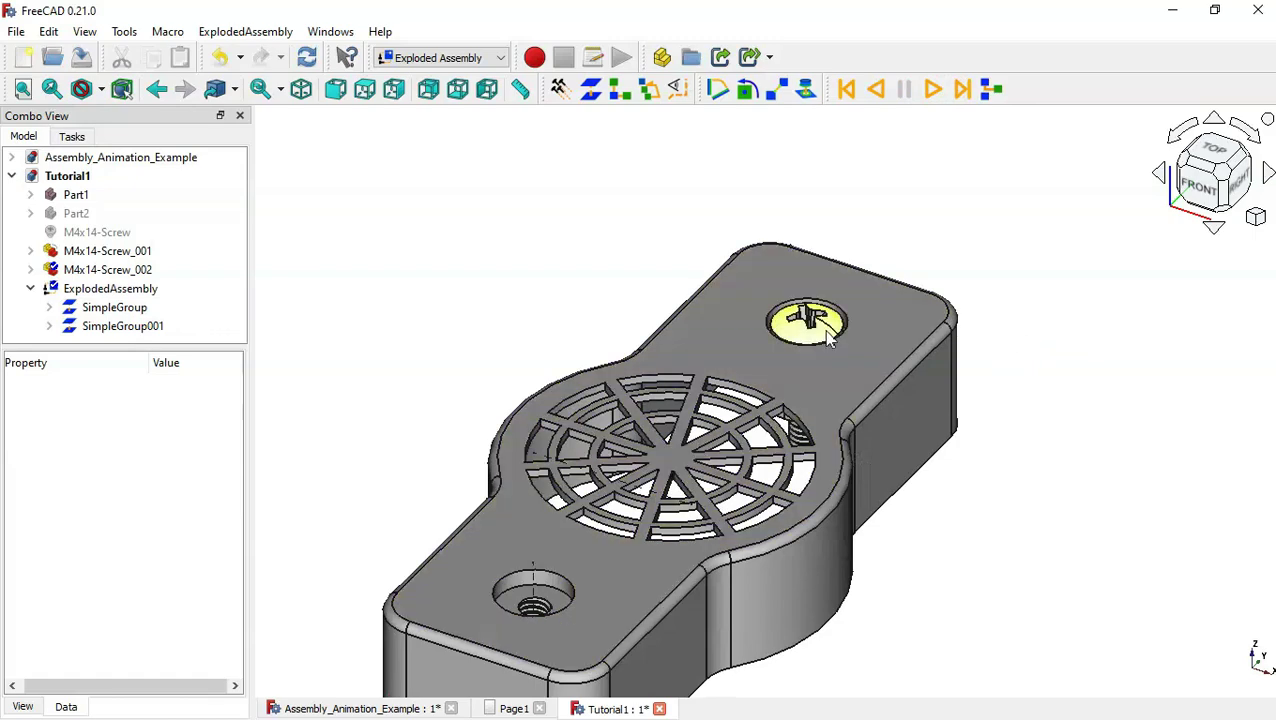
key(5)
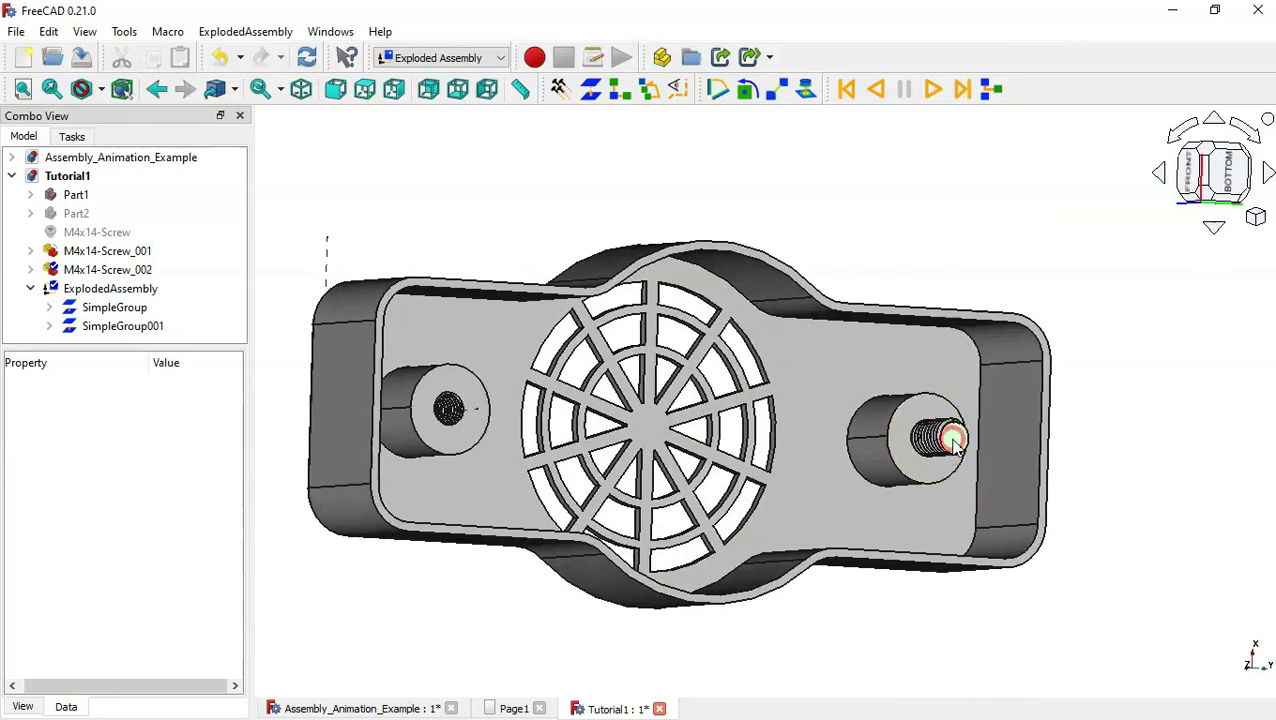
click(940, 442)
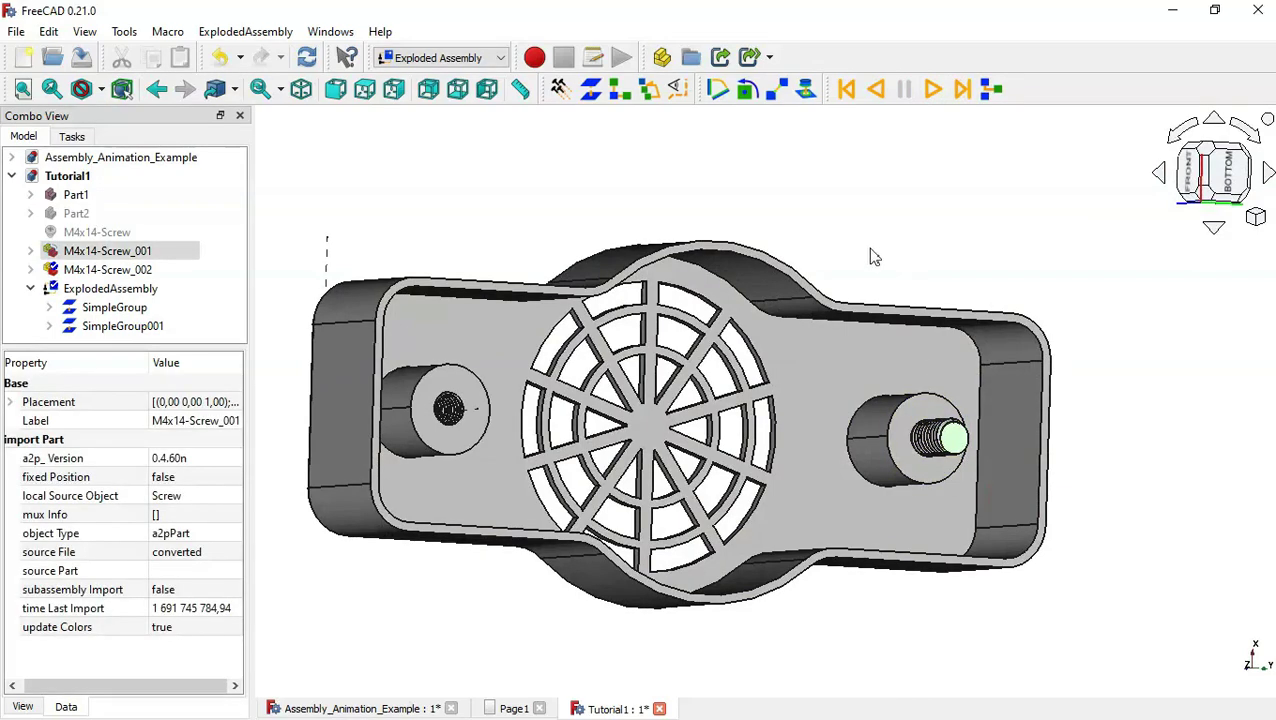
click(593, 90)
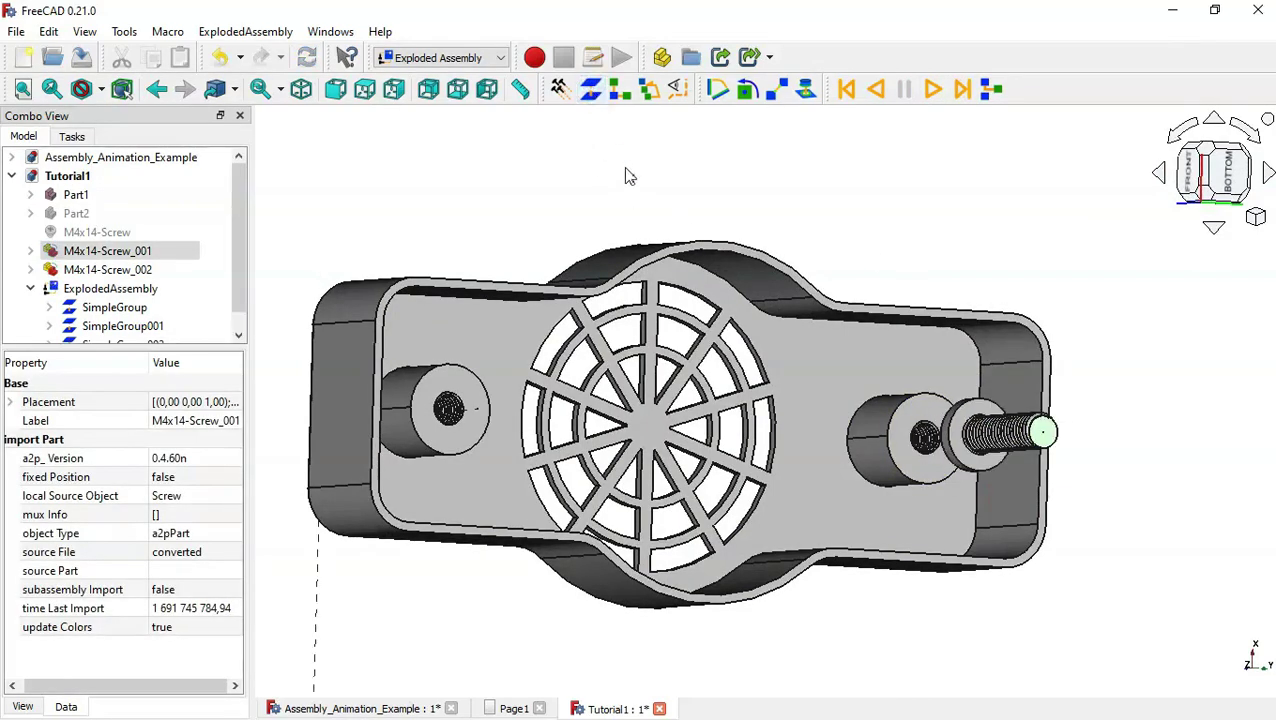
- Set the Distance of SimpleGroup002 to -20 so that M4x14-Screw_001 moves out of its hole
middle_drag(646, 204, 857, 425)
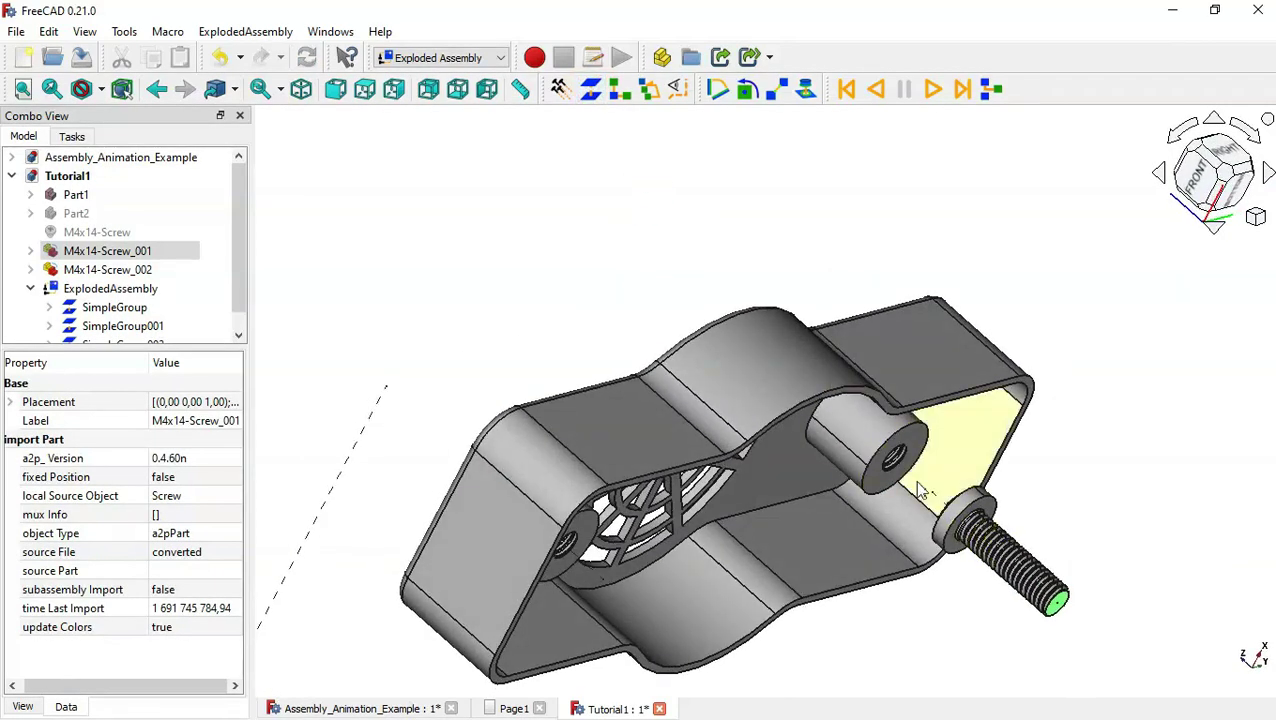
key(0)
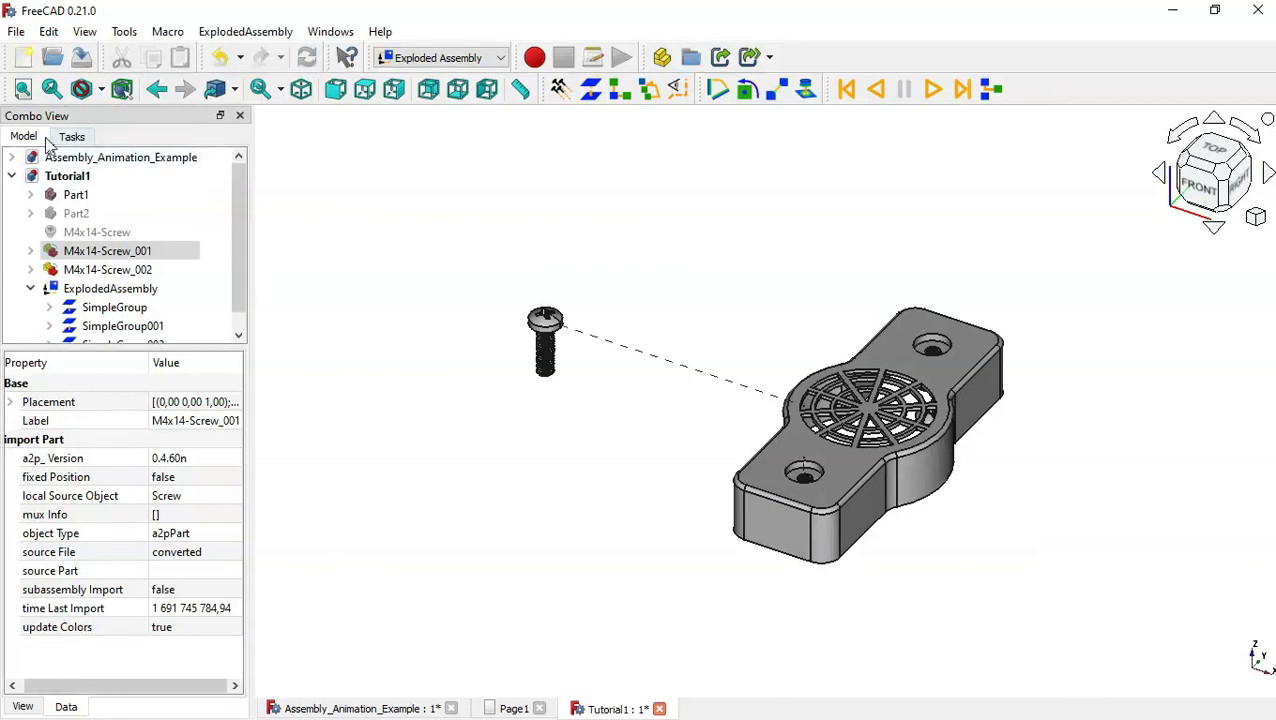
drag(241, 256, 237, 360)
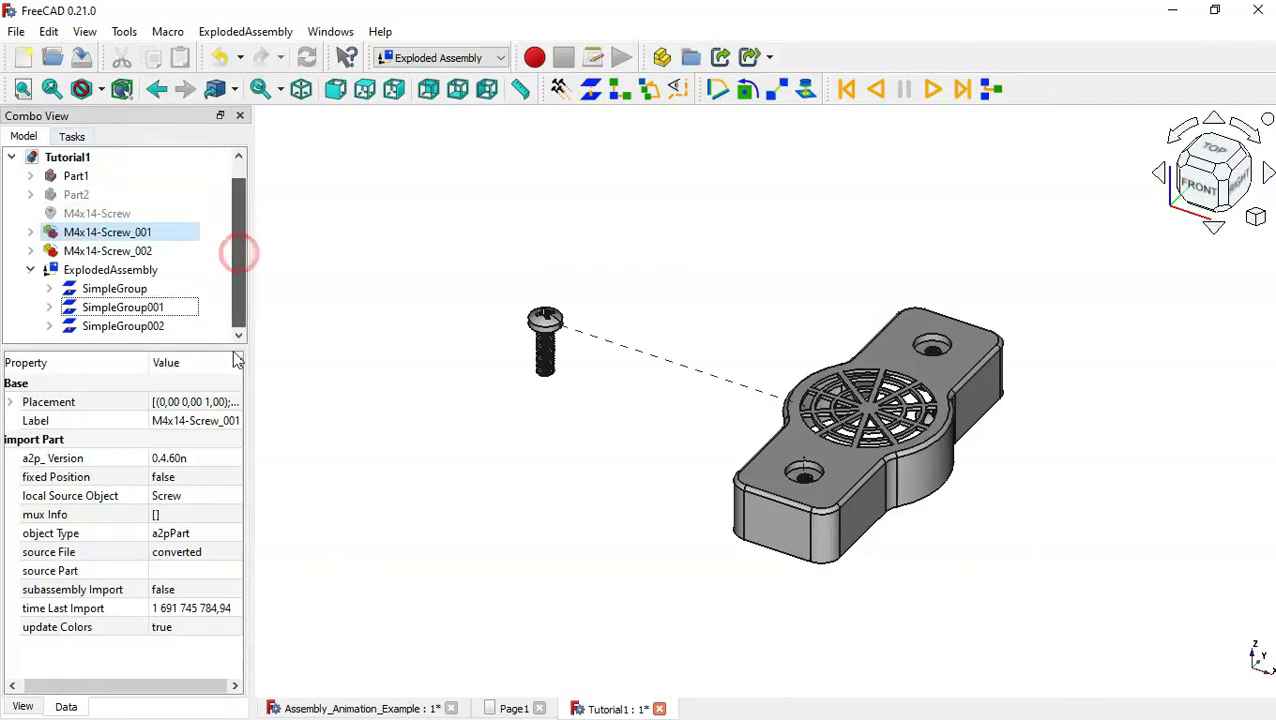
click(125, 327)
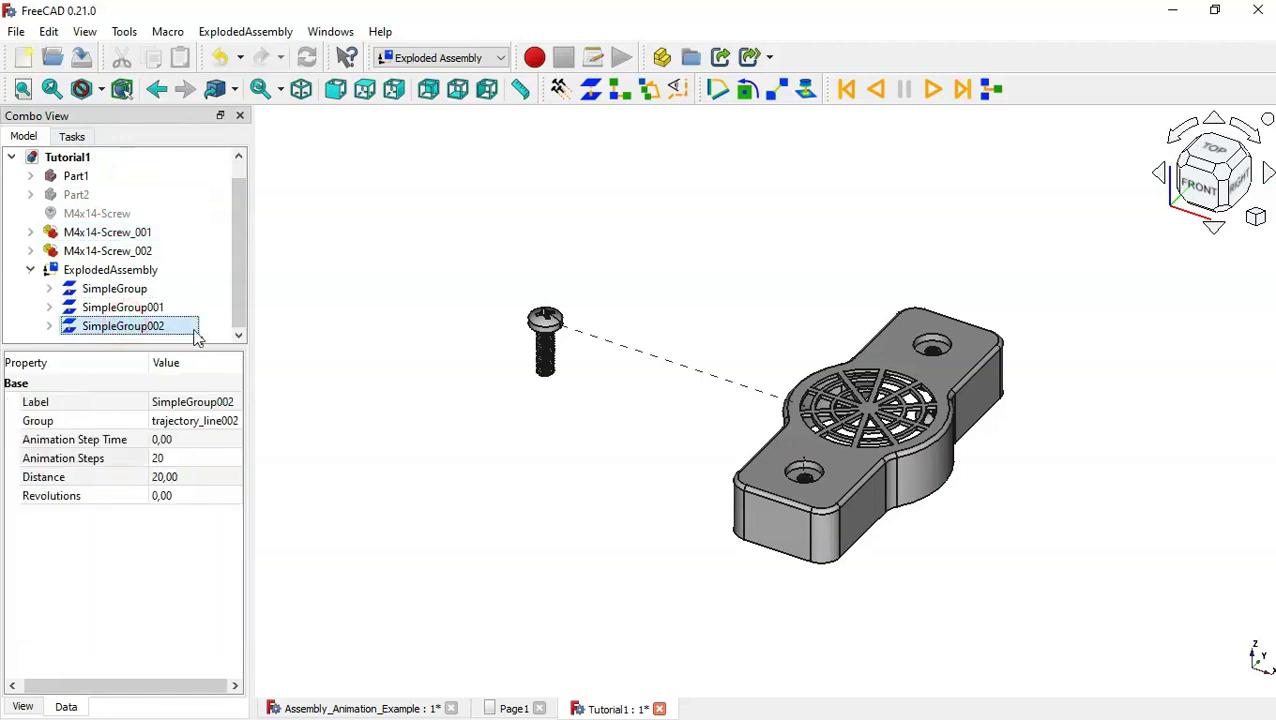
click(206, 476)
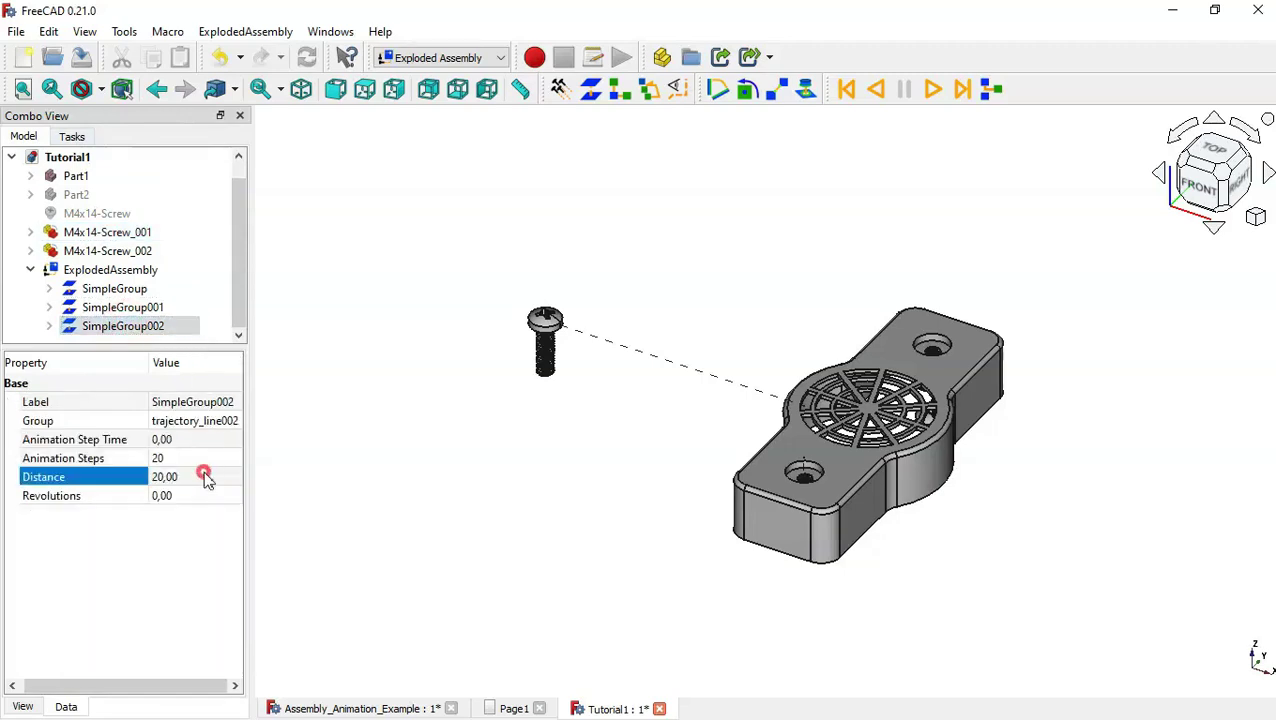
text(-20)
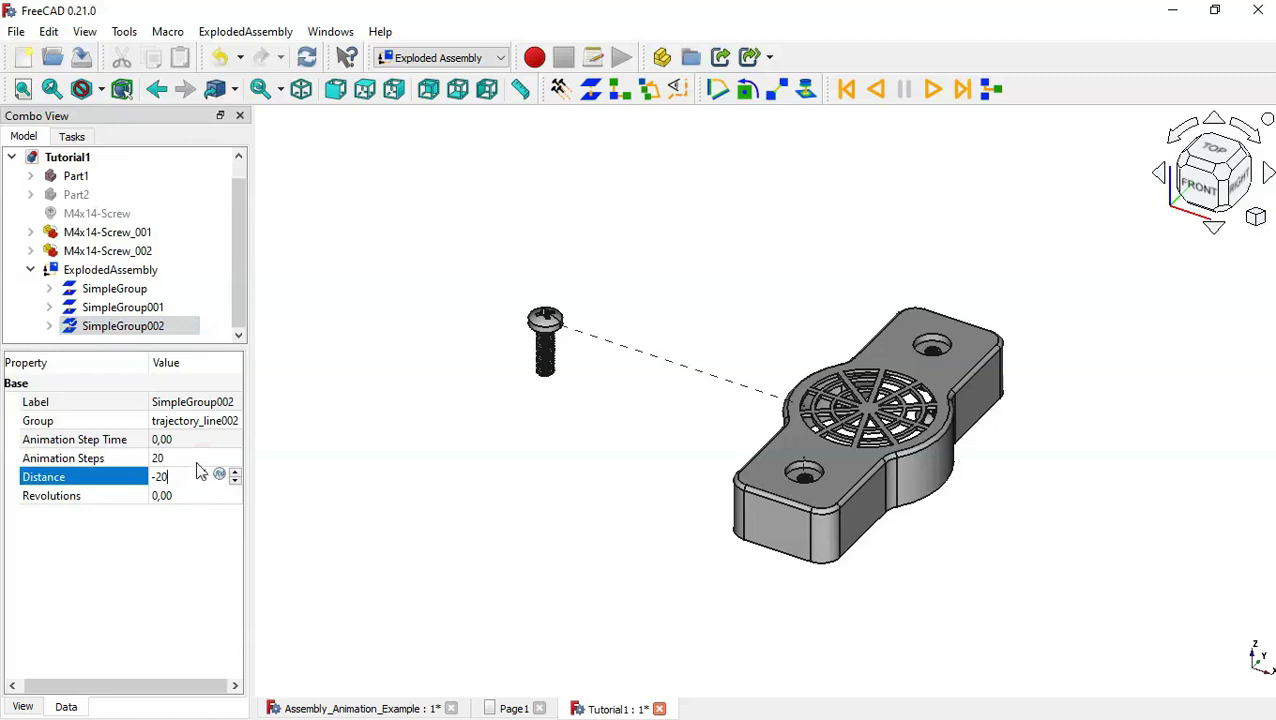
- Set SimpleGroup002 to 100 Animation Steps and 10 Revolutions
click(198, 462)
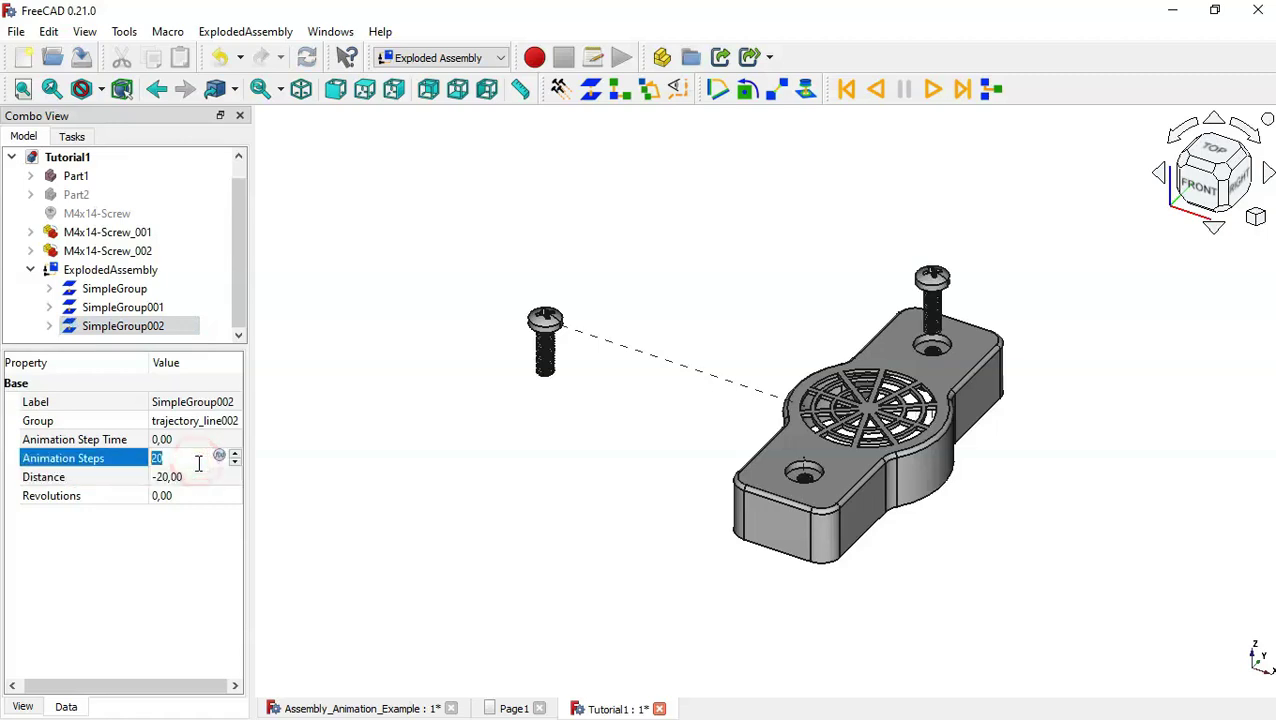
text(100)
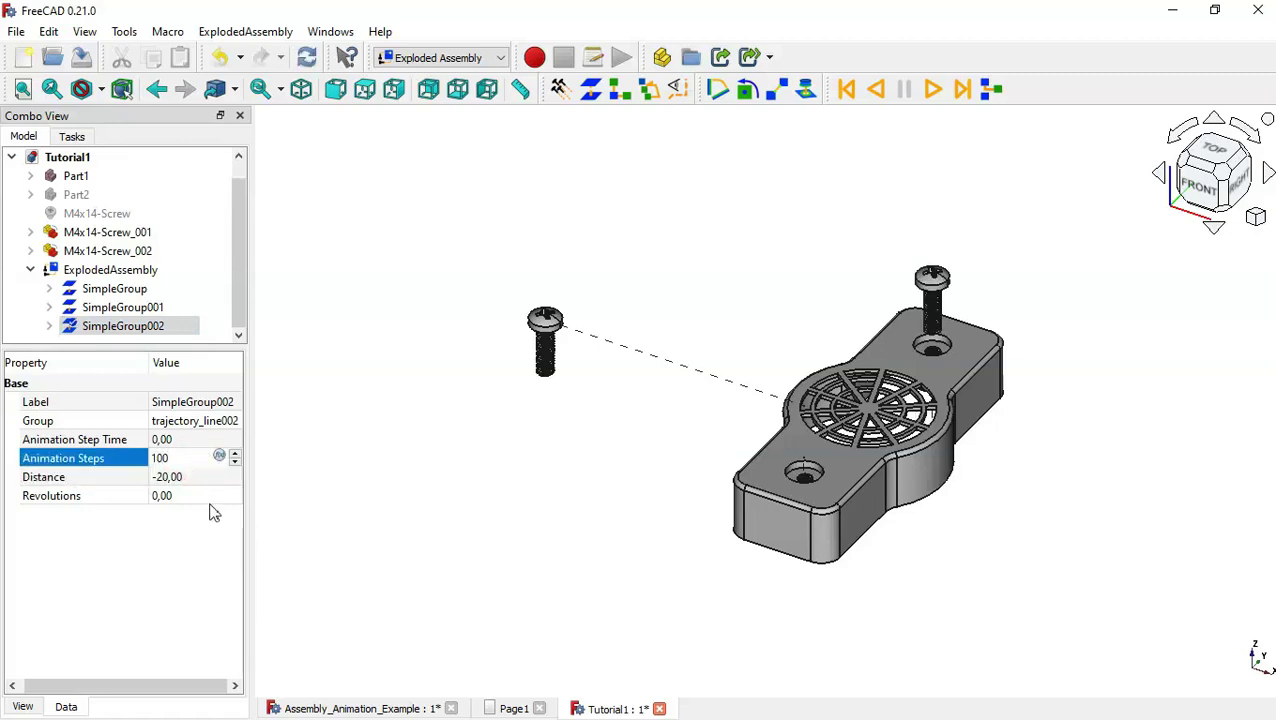
click(211, 495)
text(10)
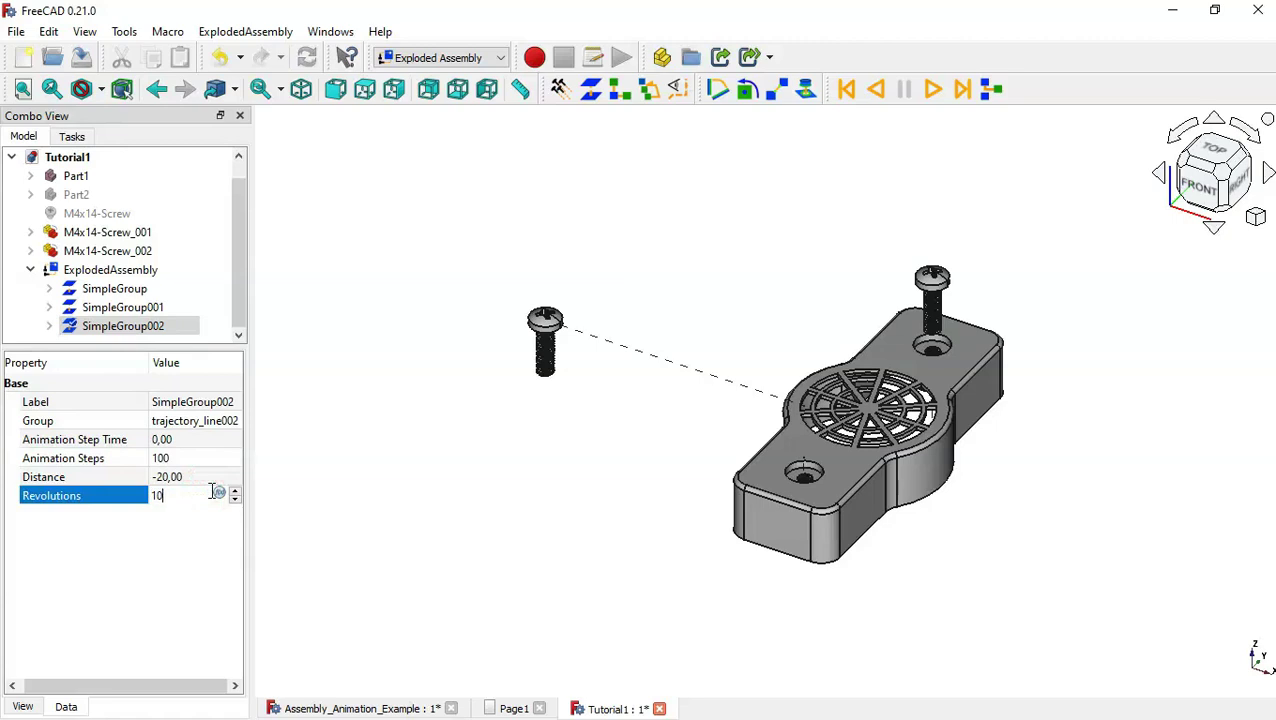
key(Return)
click(792, 322)
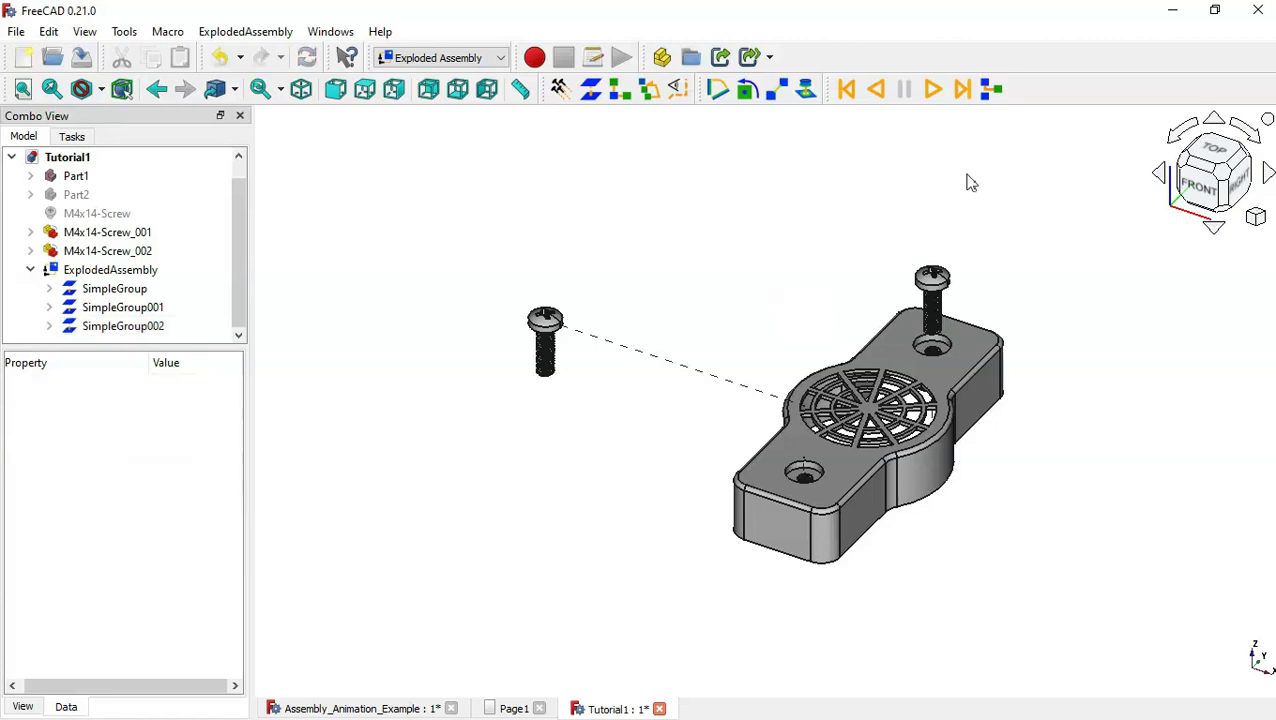
- Play the animation of both screws forward and in reverse, and return the assembly to its exploded state
click(938, 93)
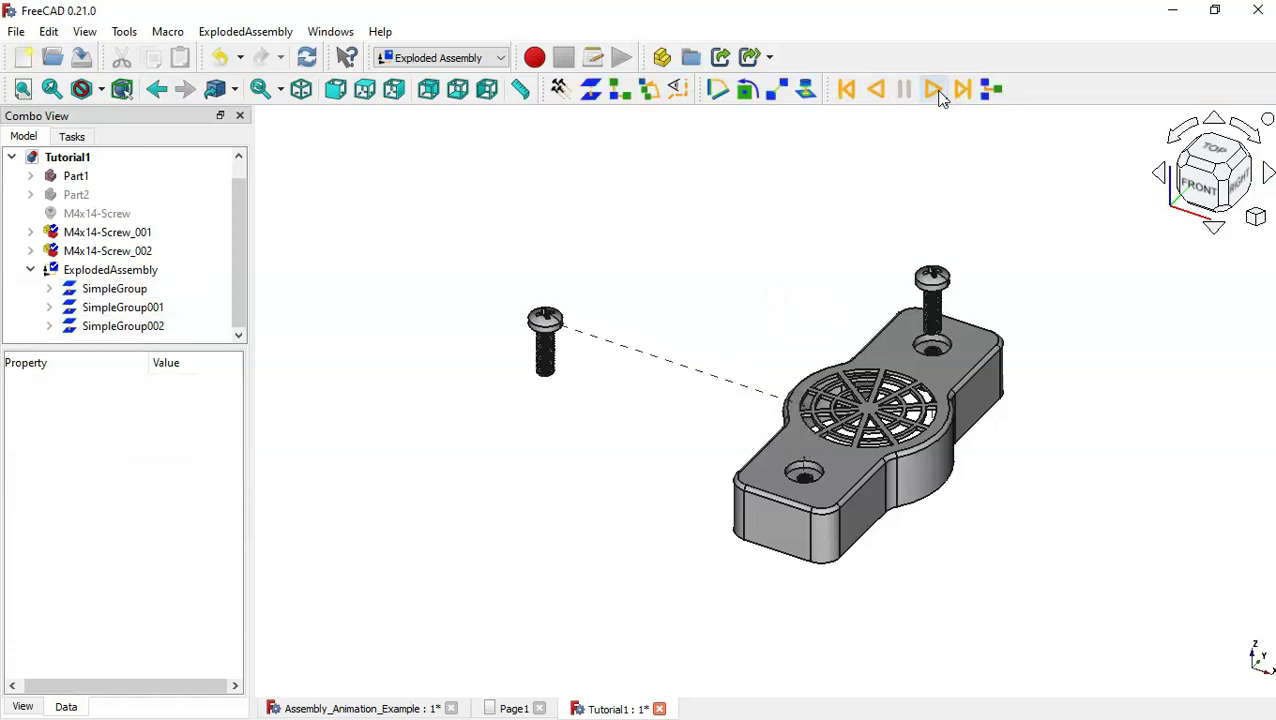
scroll(1014, 283, up, 1)
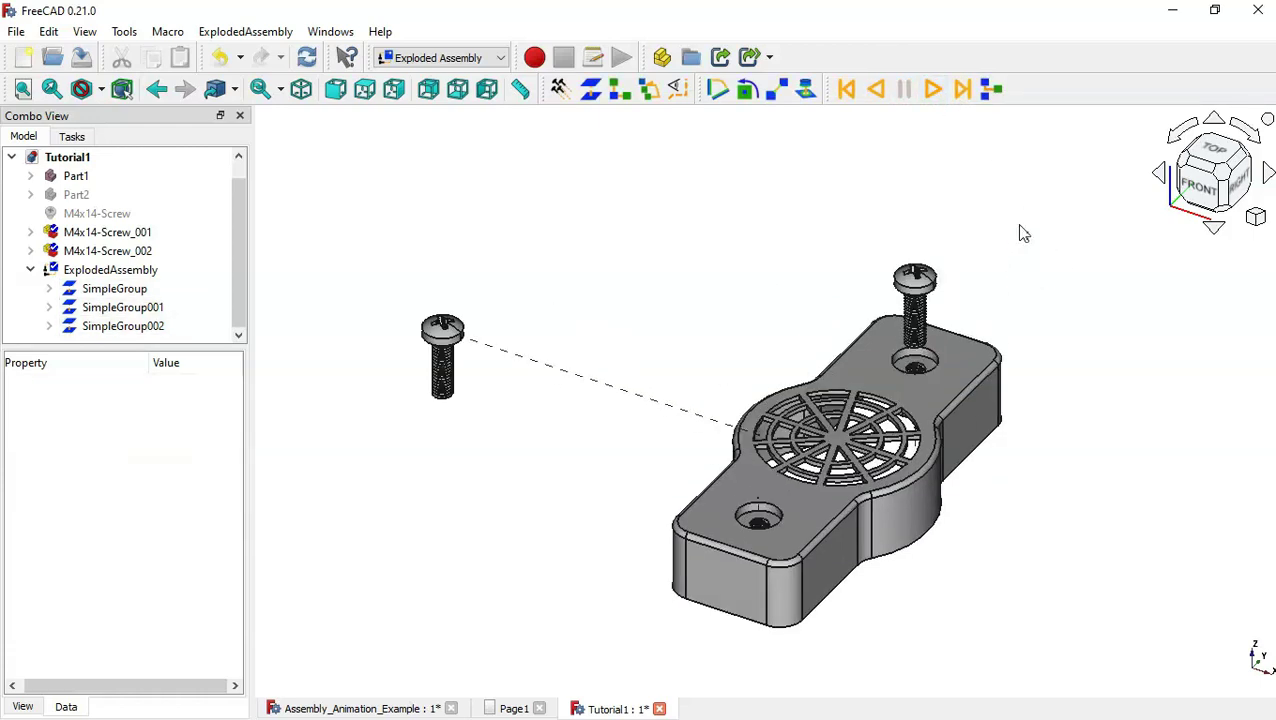
click(876, 89)
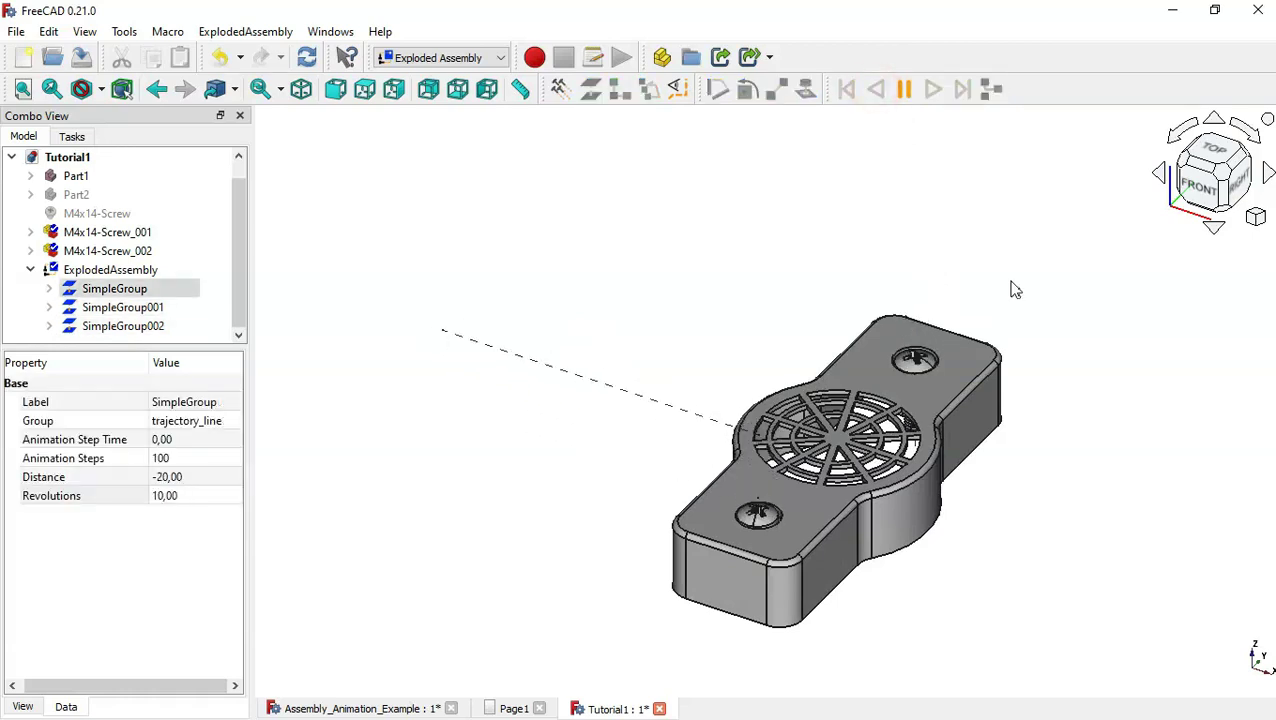
click(962, 89)
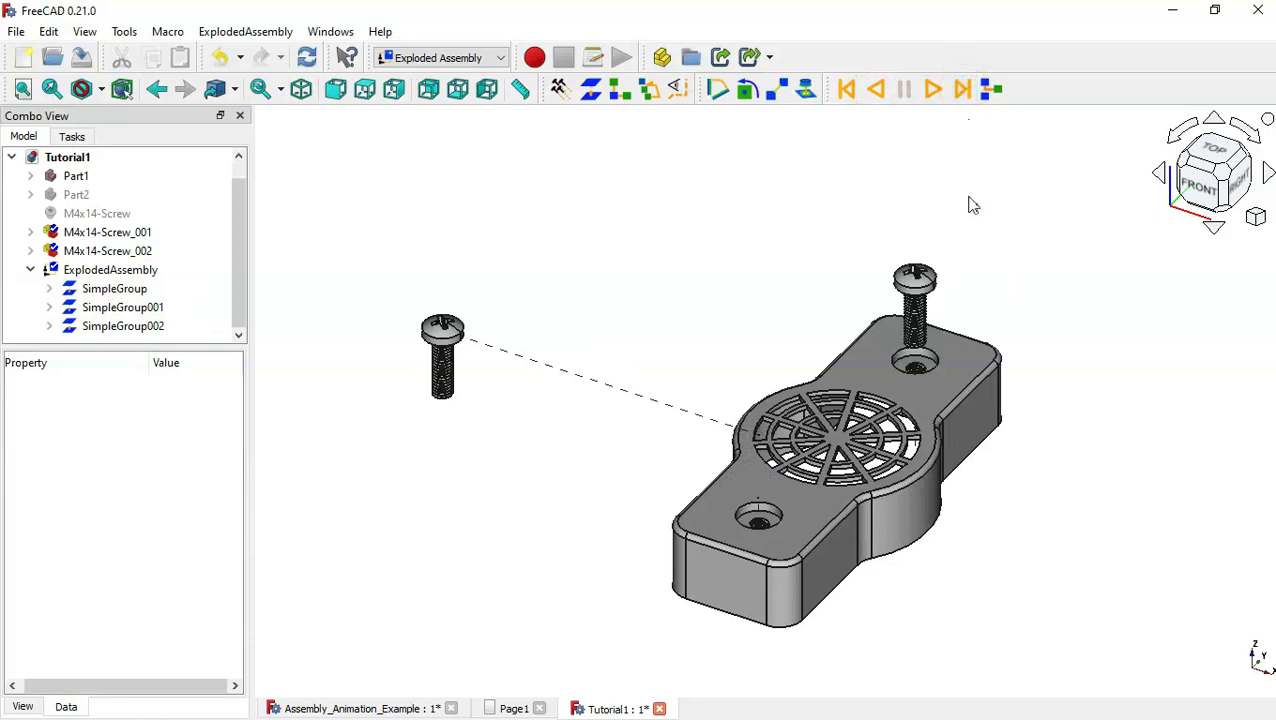
- Create a second simple explode group for M4x14-Screw_001, using the cylindrical side face of its head as the direction
scroll(957, 311, up, 1)
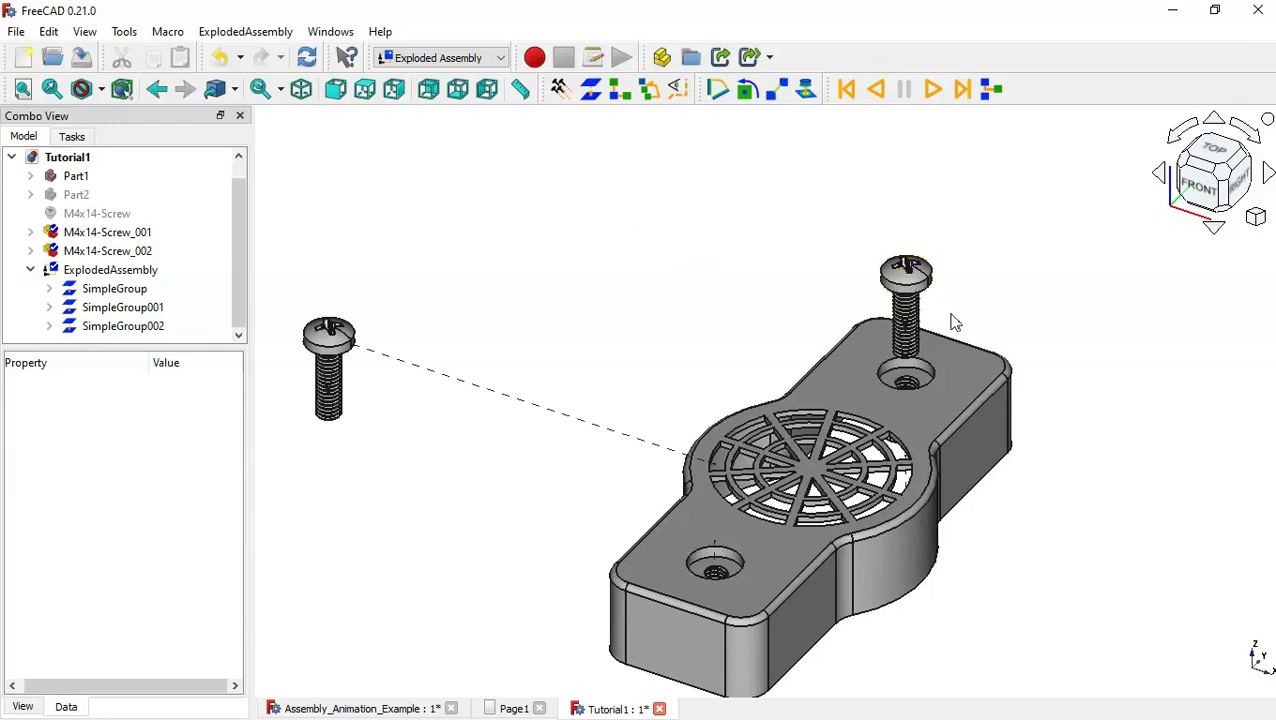
scroll(955, 322, up, 5)
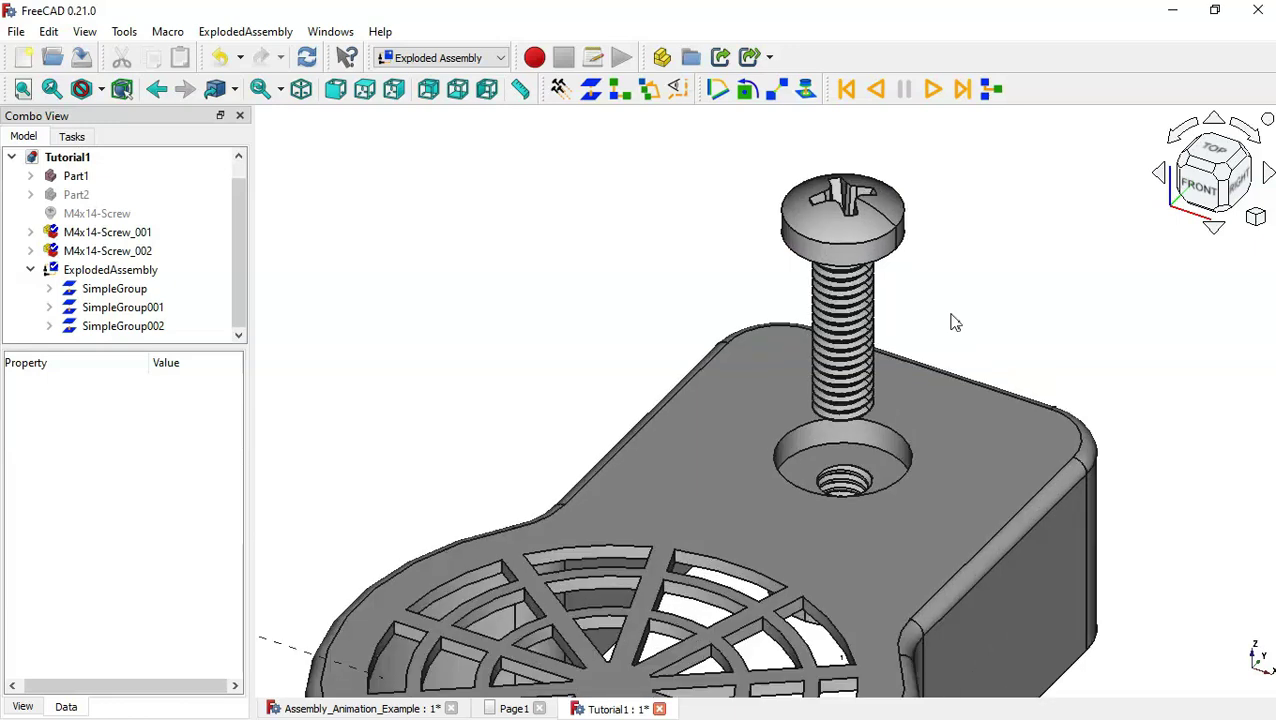
click(870, 258)
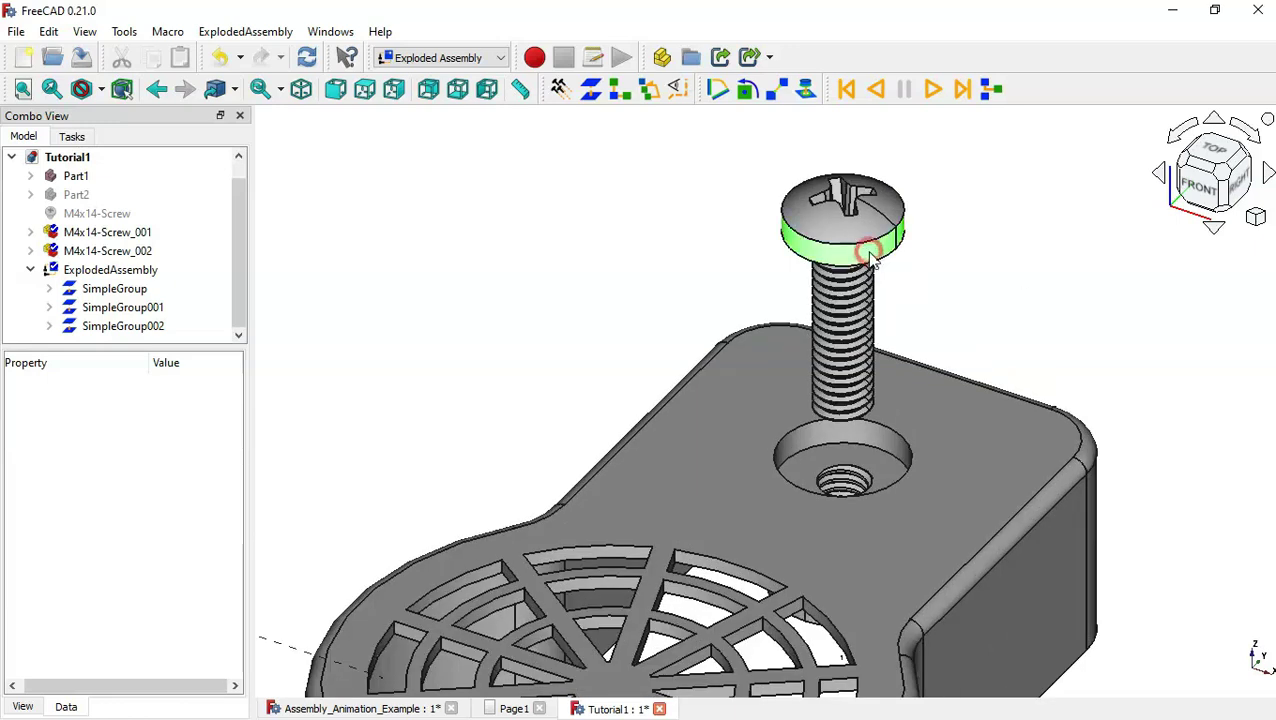
click(591, 89)
scroll(710, 302, down, 2)
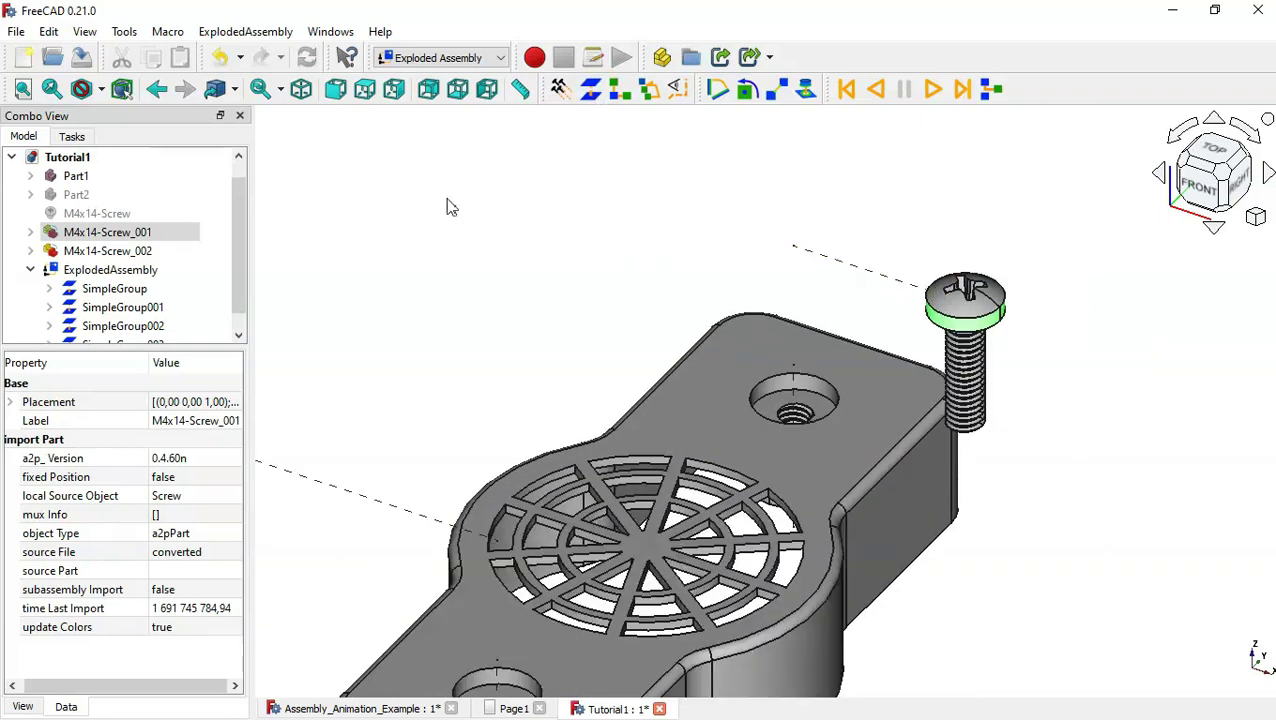
- Set the Distance of SimpleGroup003 to -70 and its Animation Steps to 100
drag(239, 216, 240, 323)
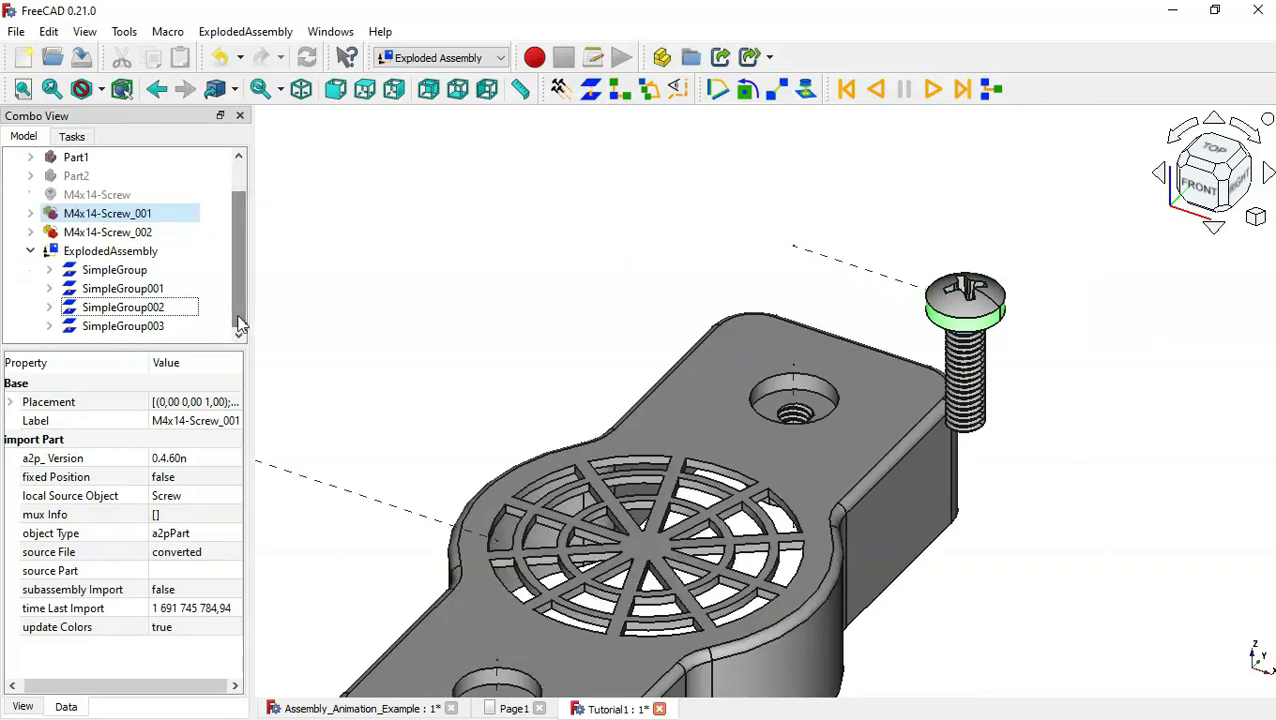
click(141, 326)
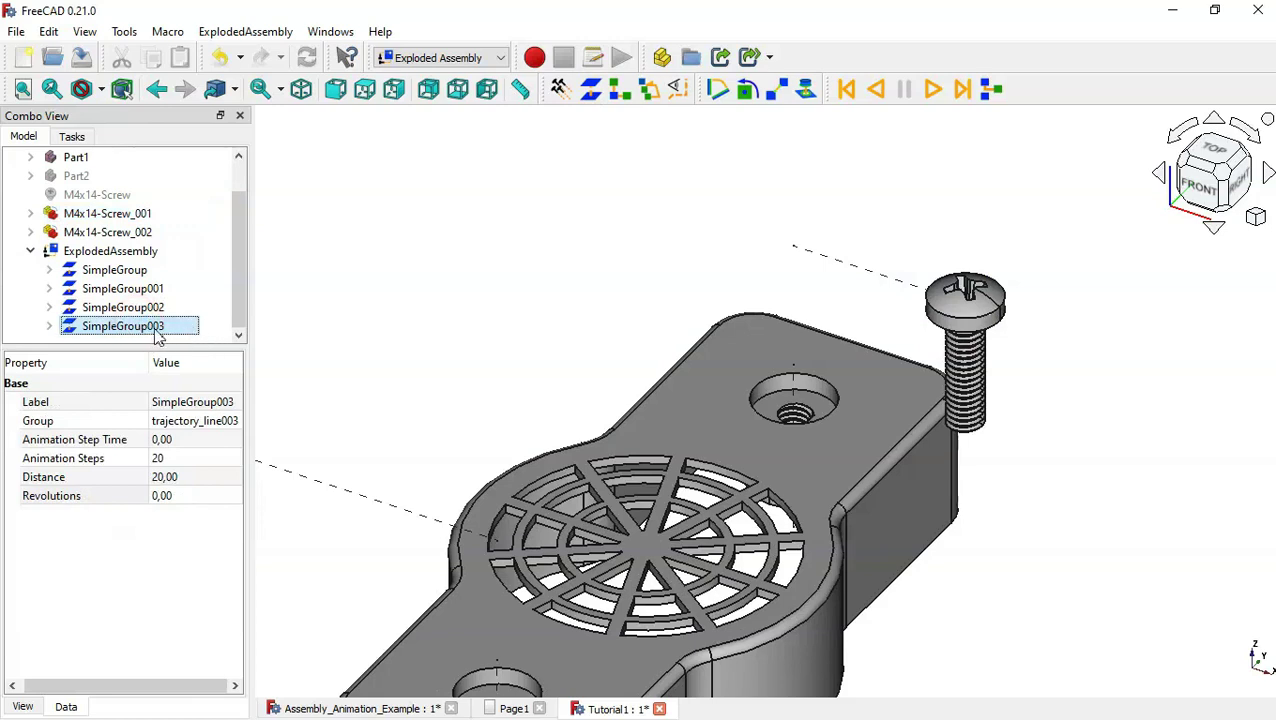
click(195, 479)
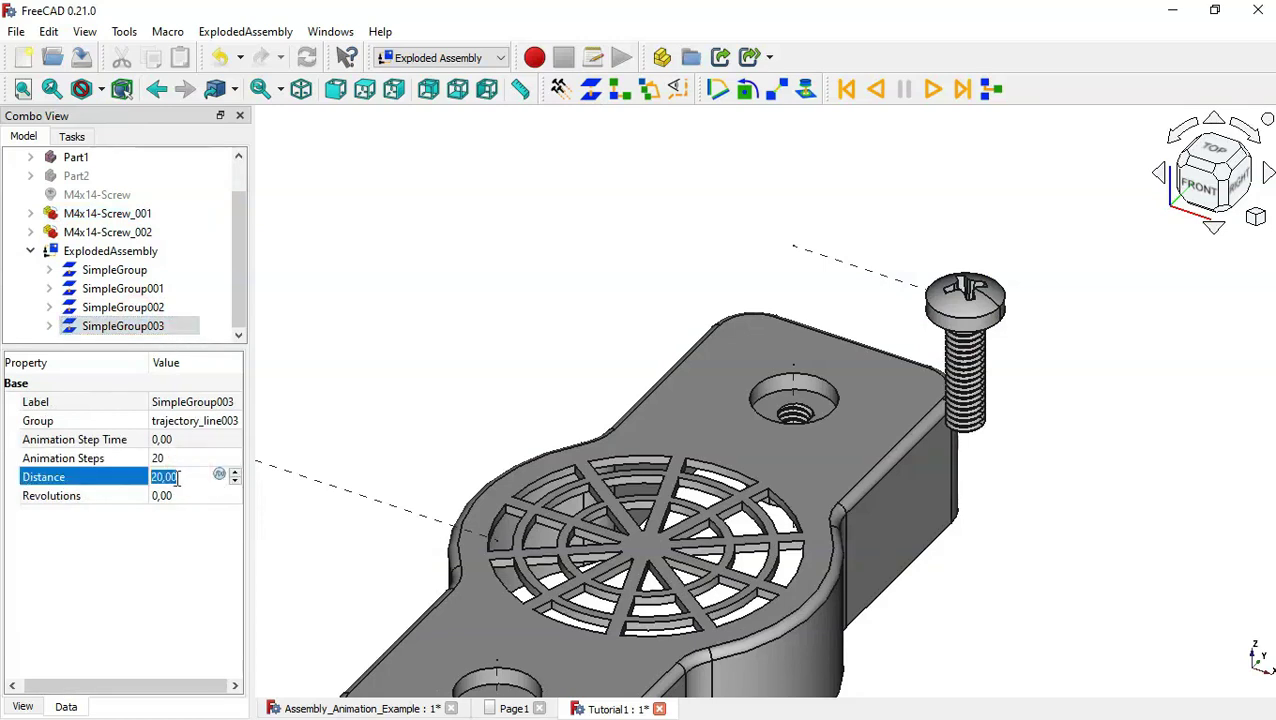
text(-70)
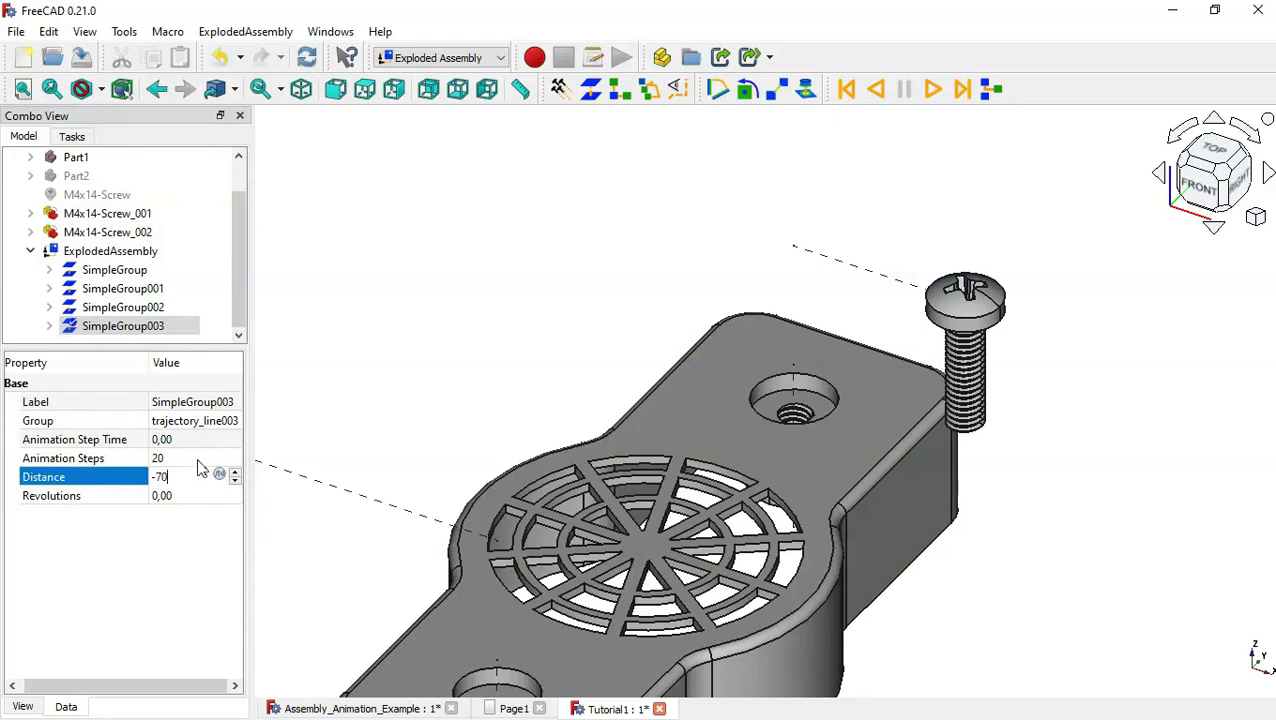
click(199, 459)
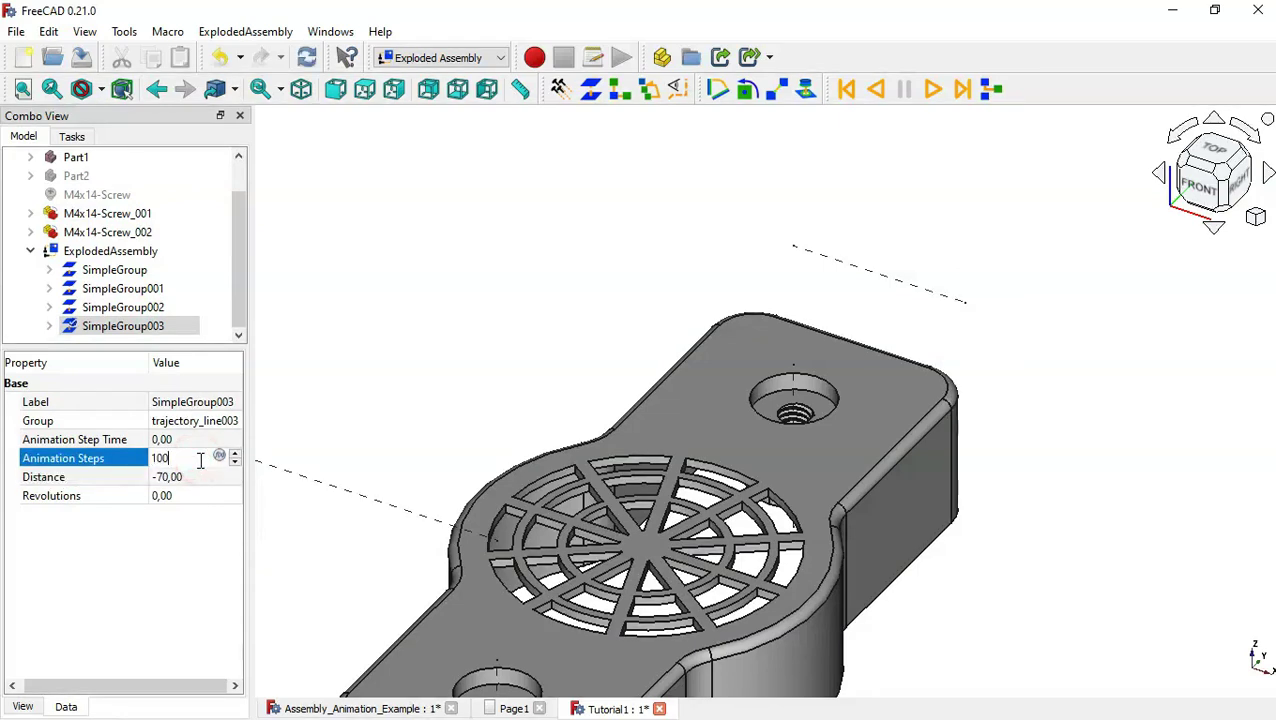
text(100)
key(Return)
click(530, 375)
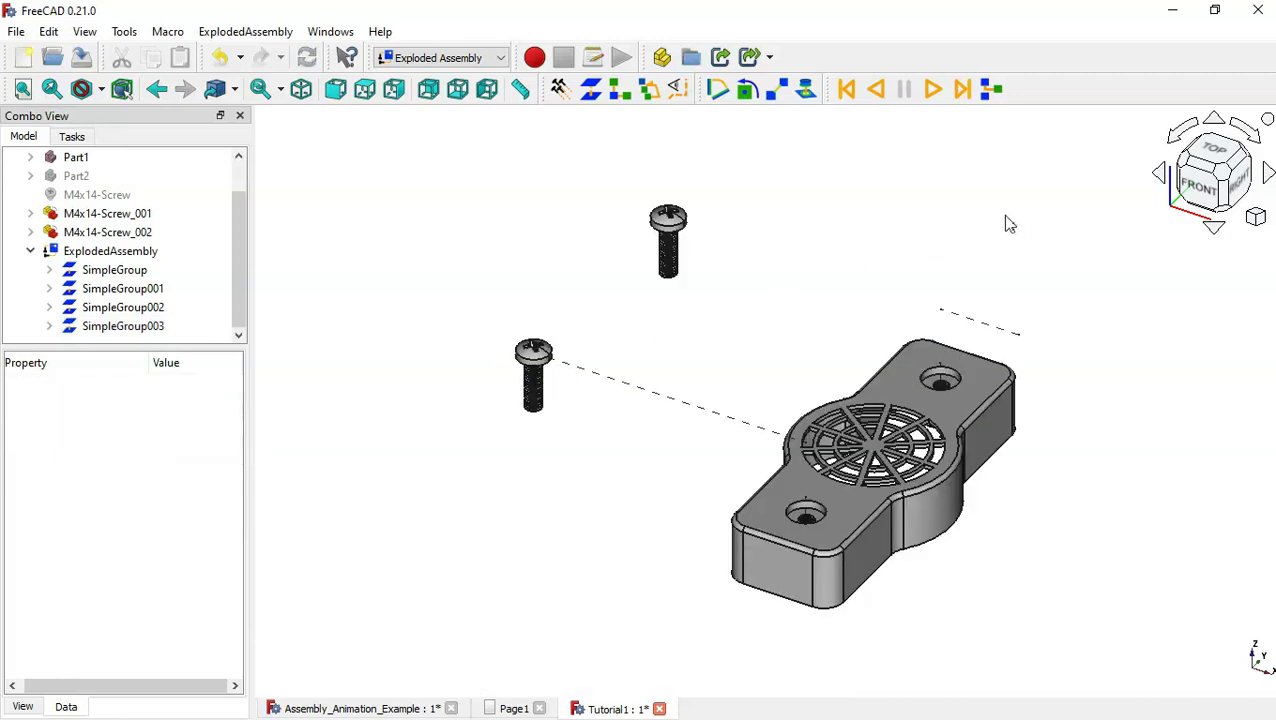
- Play the explode animation of both screws forward and make the hidden Part2 visible
click(933, 90)
click(97, 185)
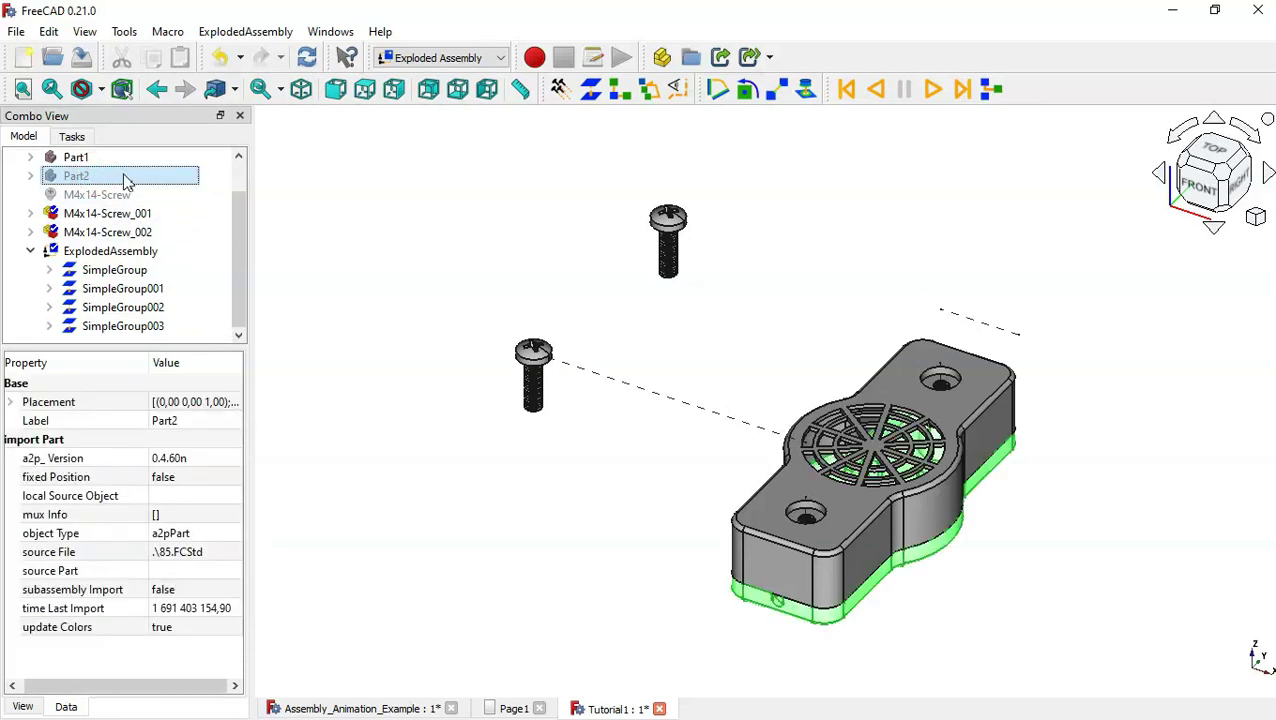
click(541, 530)
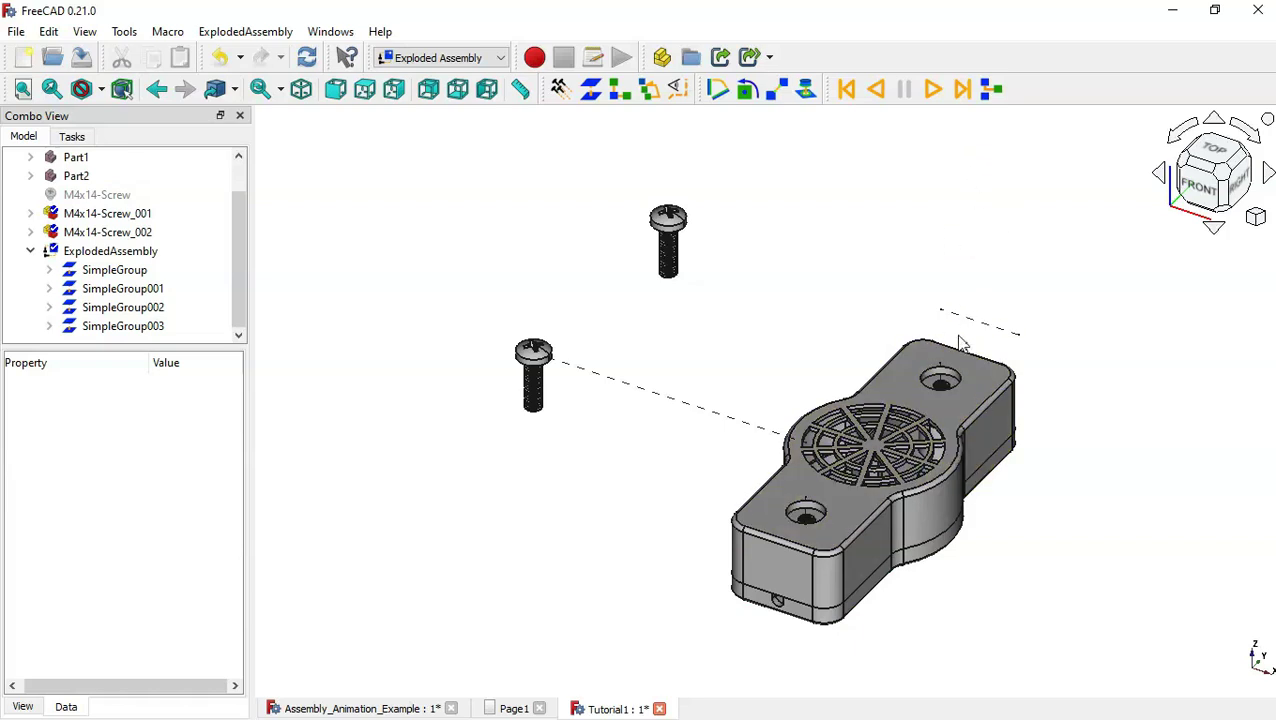
- Create a simple explode group for Part1, using its flat upper face as the direction
scroll(960, 343, up, 1)
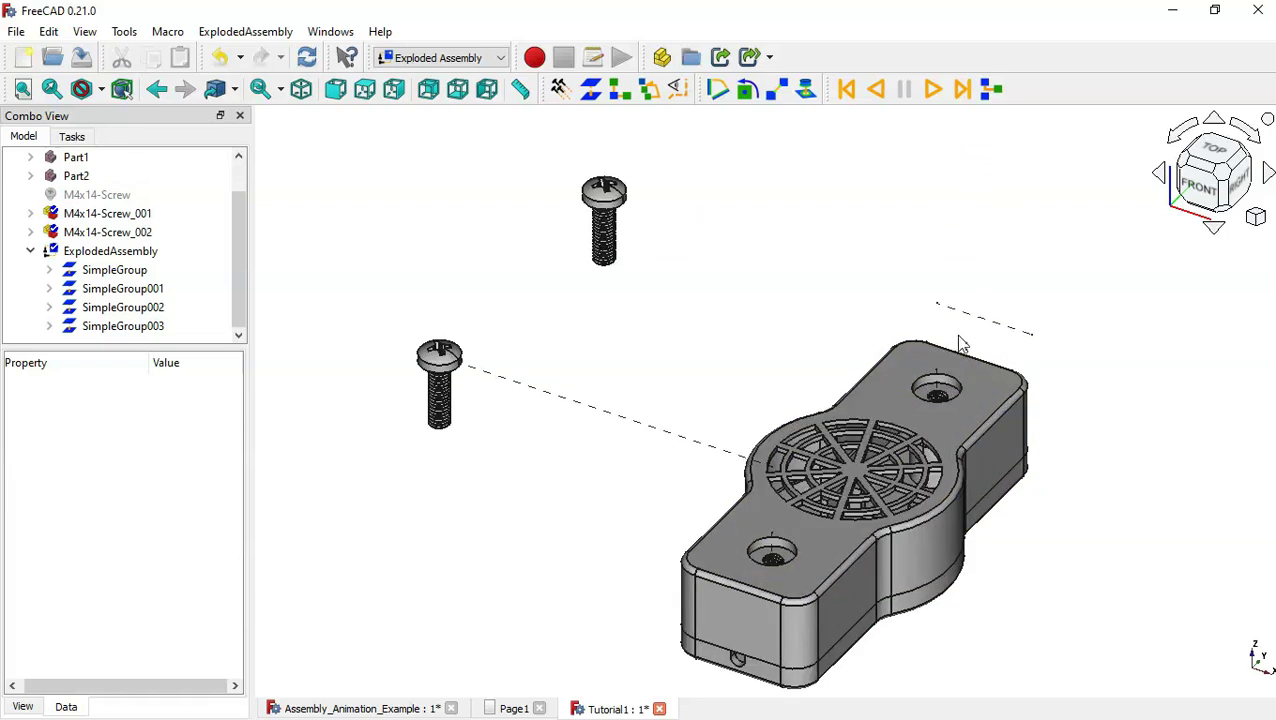
click(958, 412)
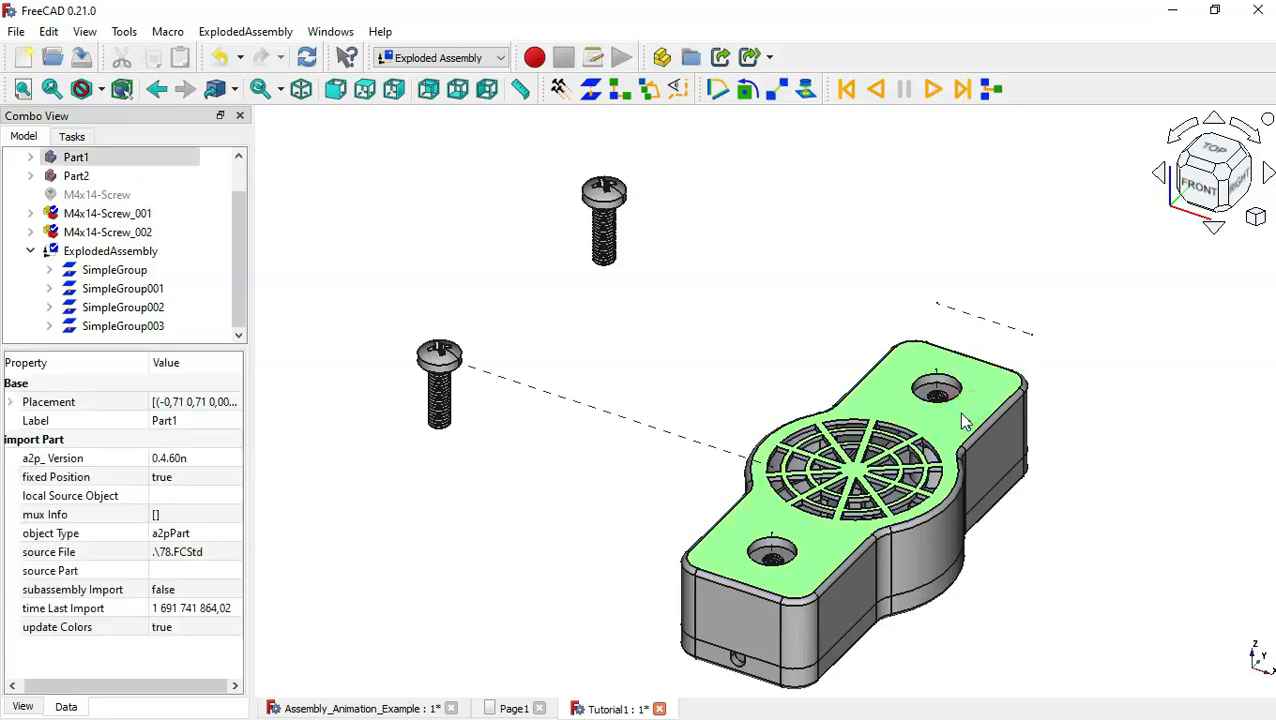
click(592, 92)
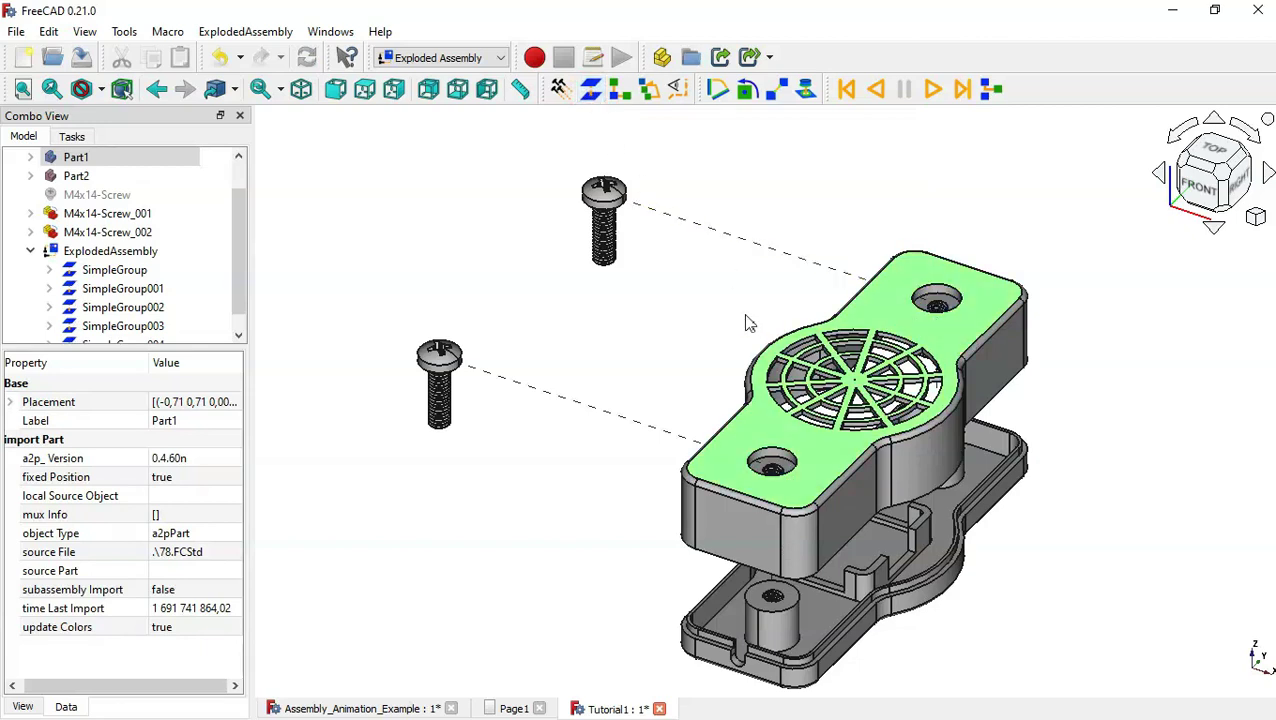
- Set the Animation Steps of SimpleGroup004 to 100 and its Distance to 8
click(336, 91)
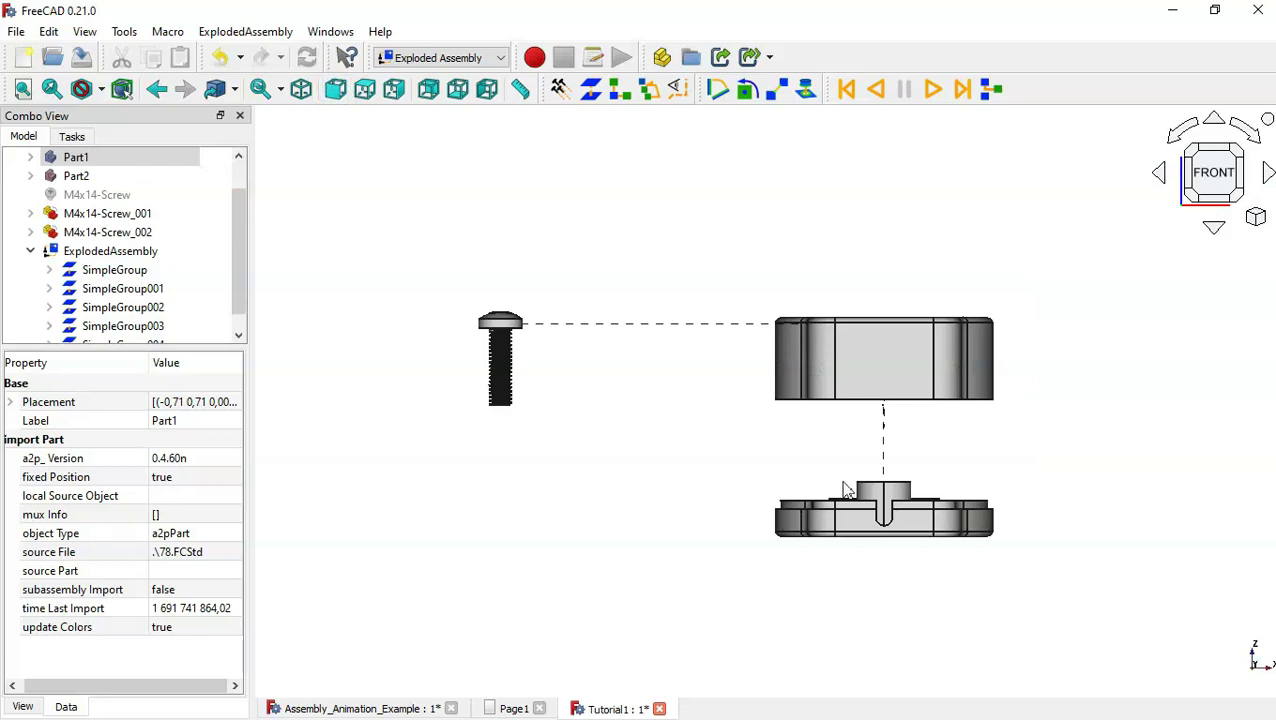
scroll(895, 480, up, 1)
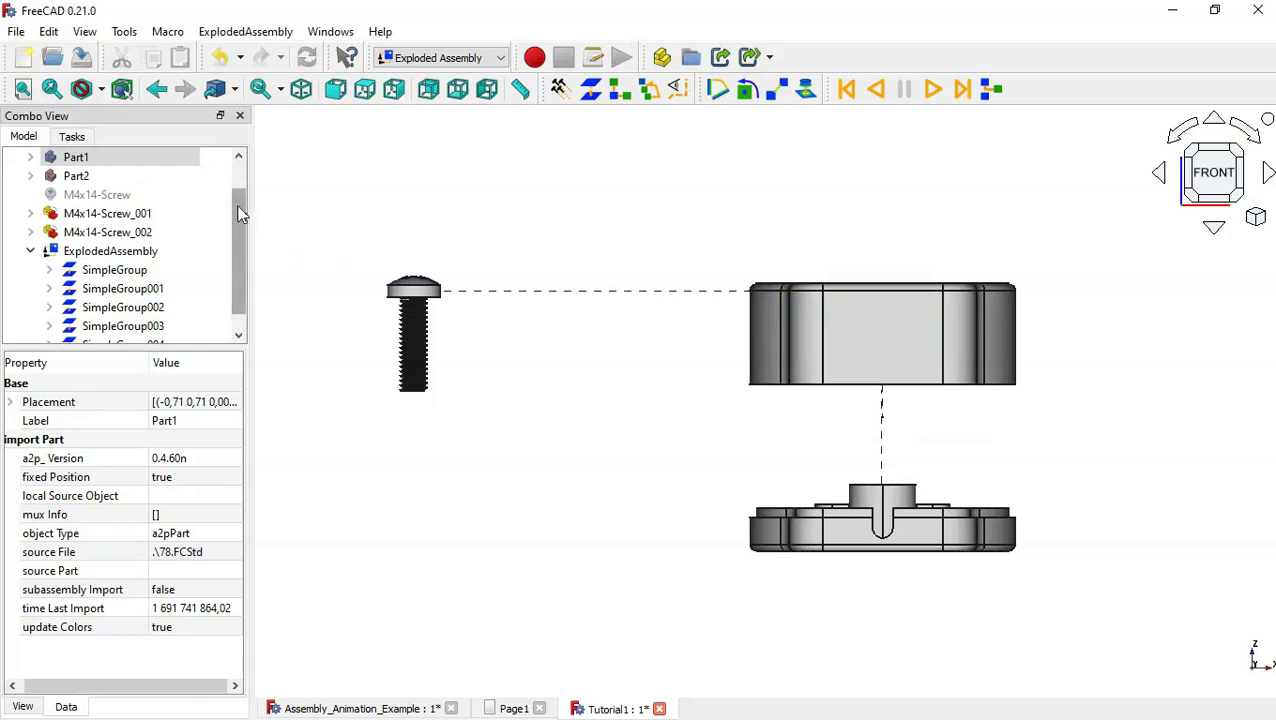
scroll(238, 210, down, 1)
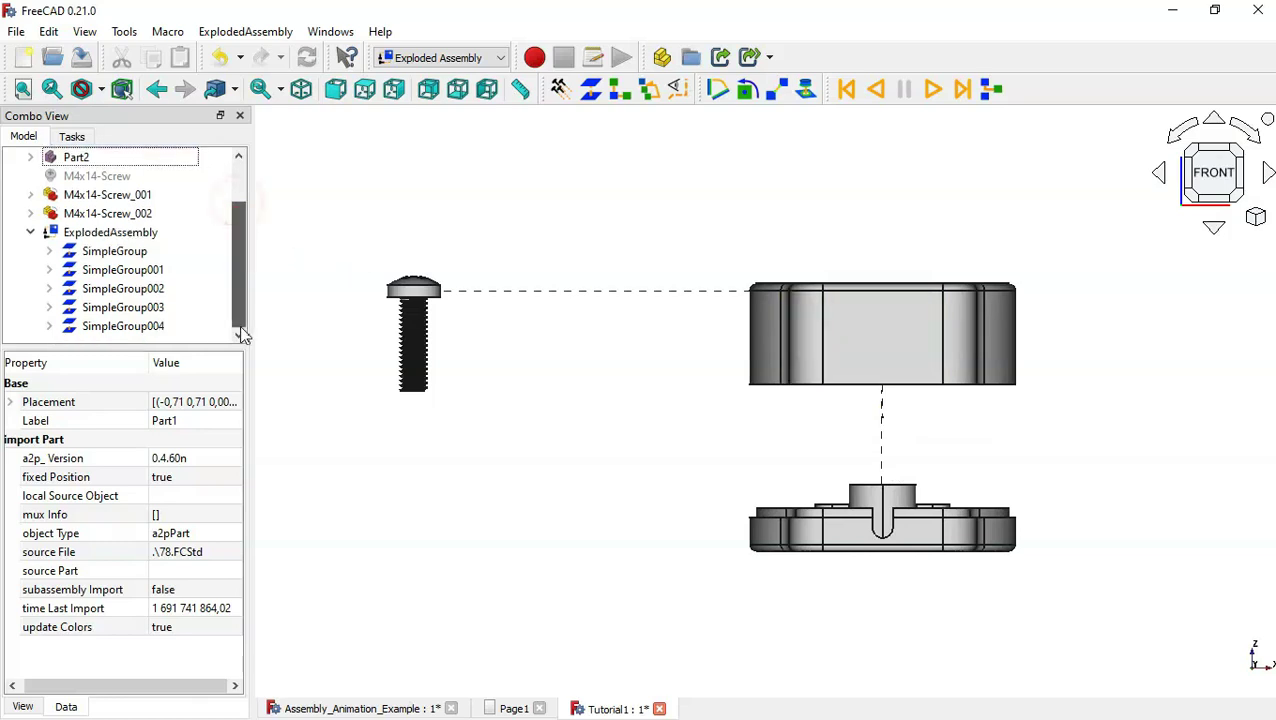
click(133, 329)
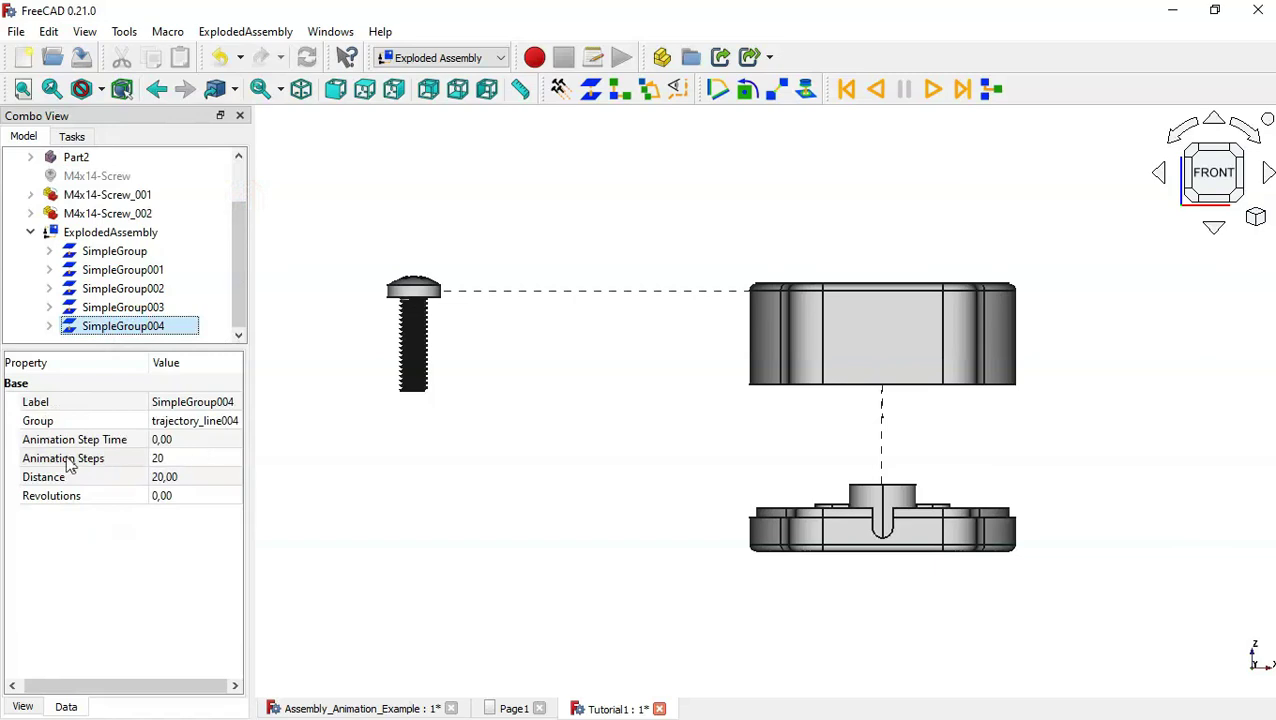
click(188, 458)
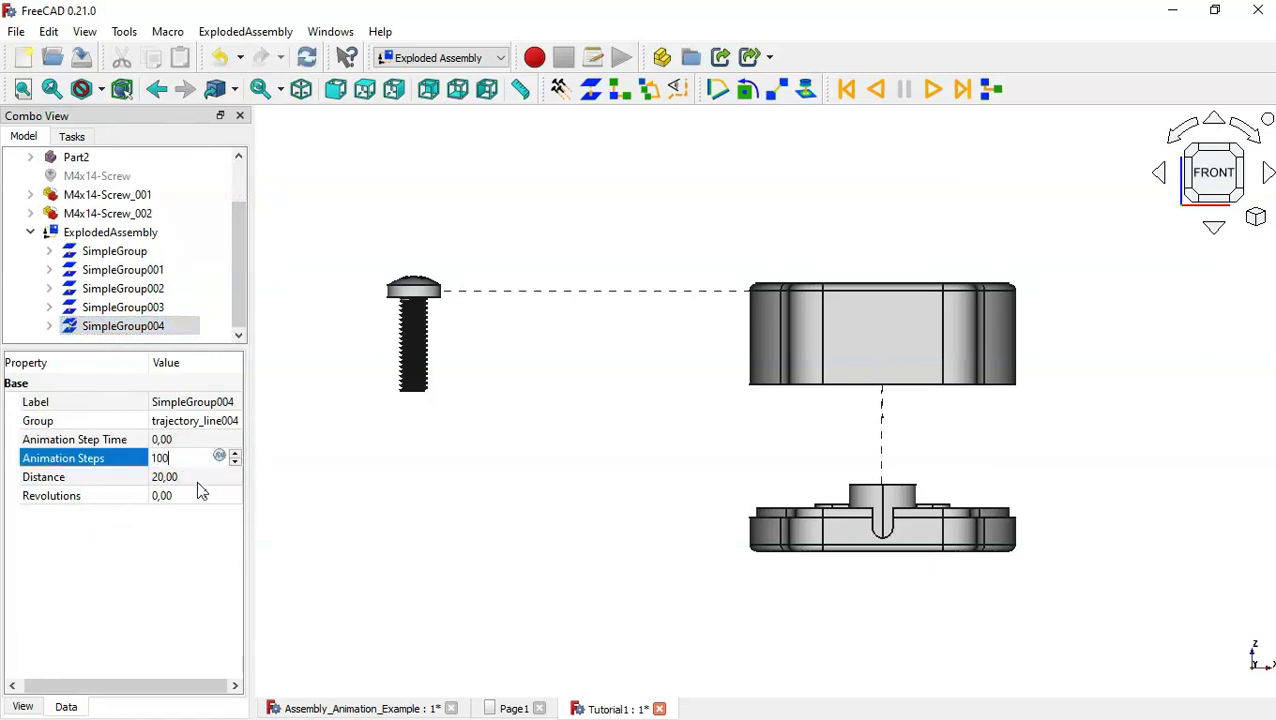
click(196, 478)
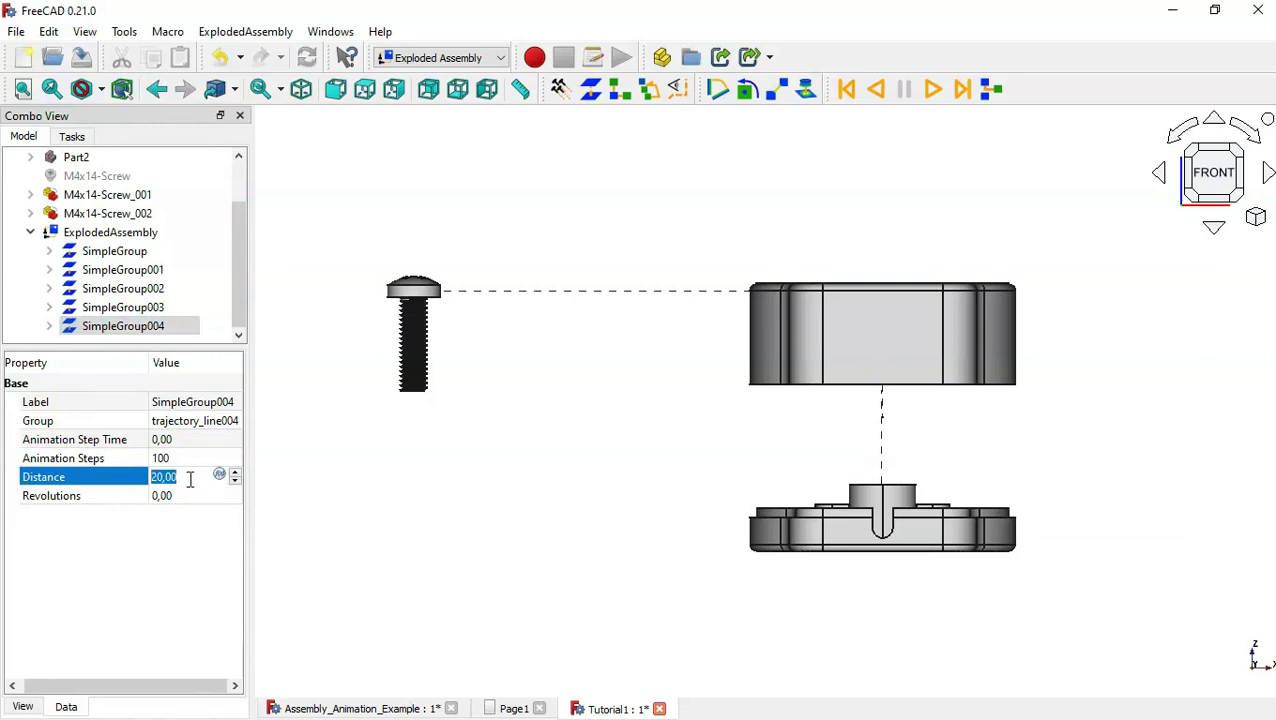
text(8)
key(Return)
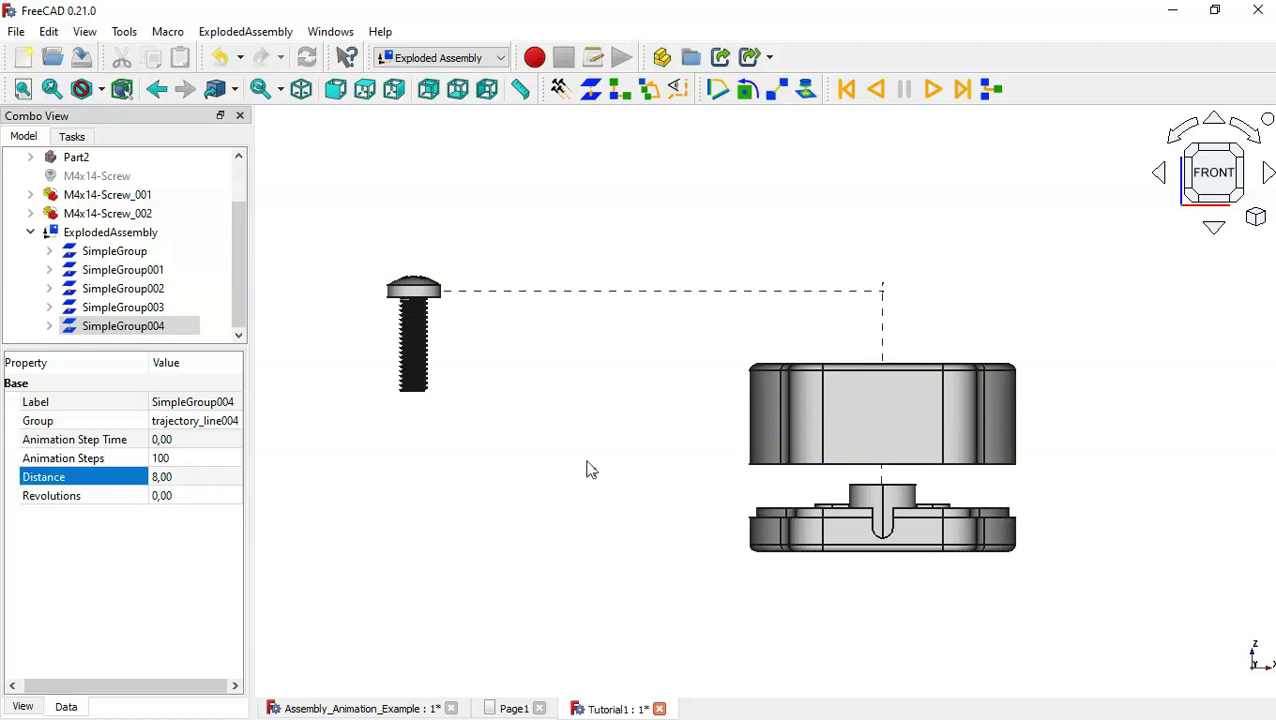
- Play the explode animation forward in isometric view to check the screws and the lifting of Part1
click(575, 288)
key(0)
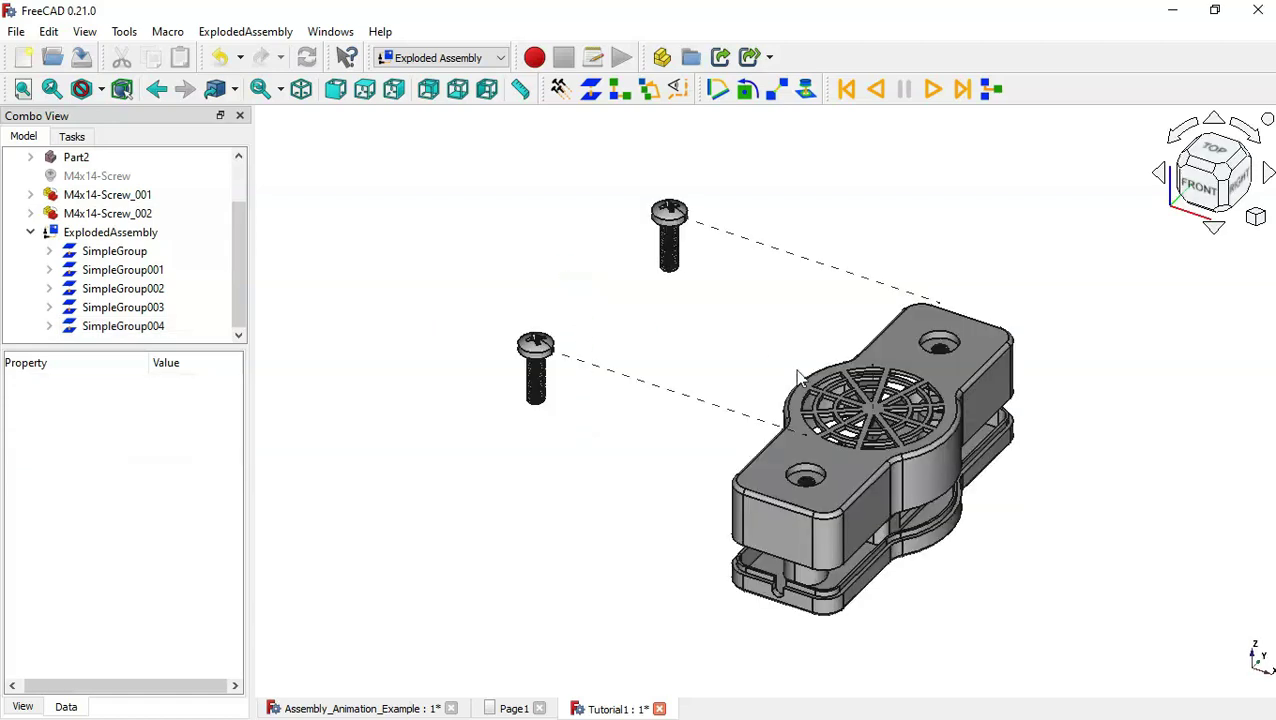
click(934, 90)
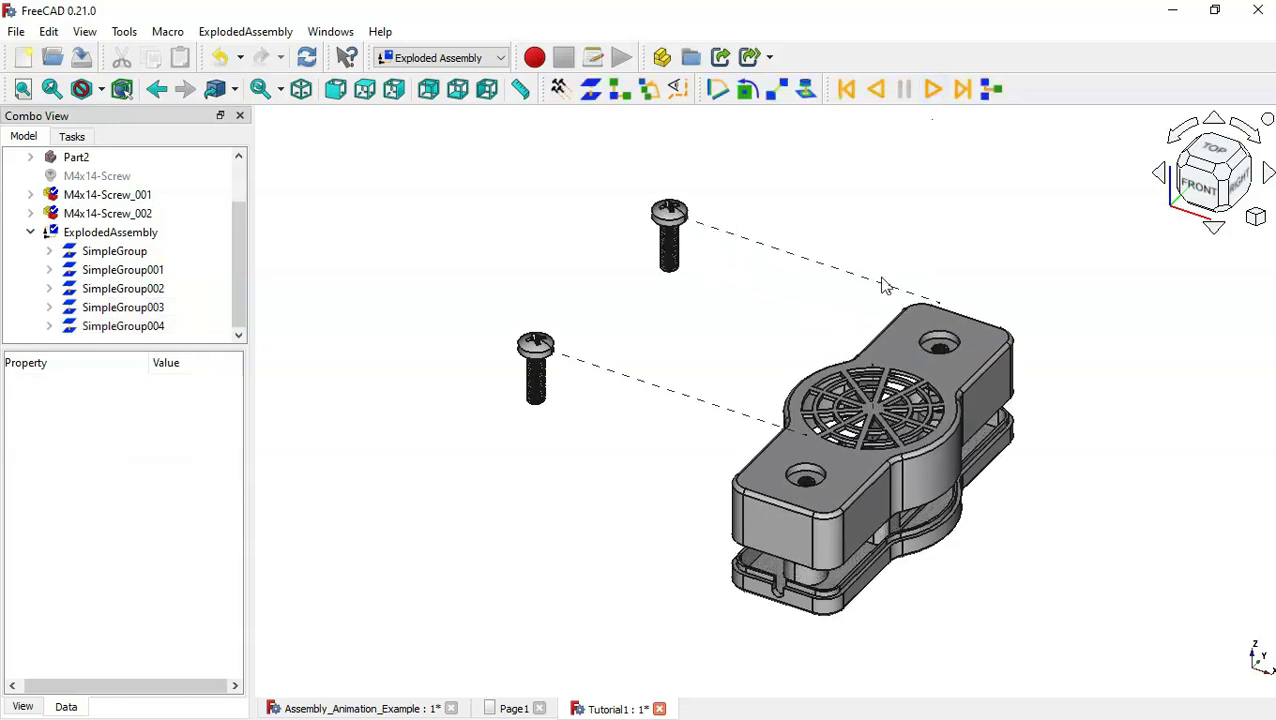
- Create another simple explode group for Part1, using the flat face on its long side as the direction
scroll(968, 511, up, 1)
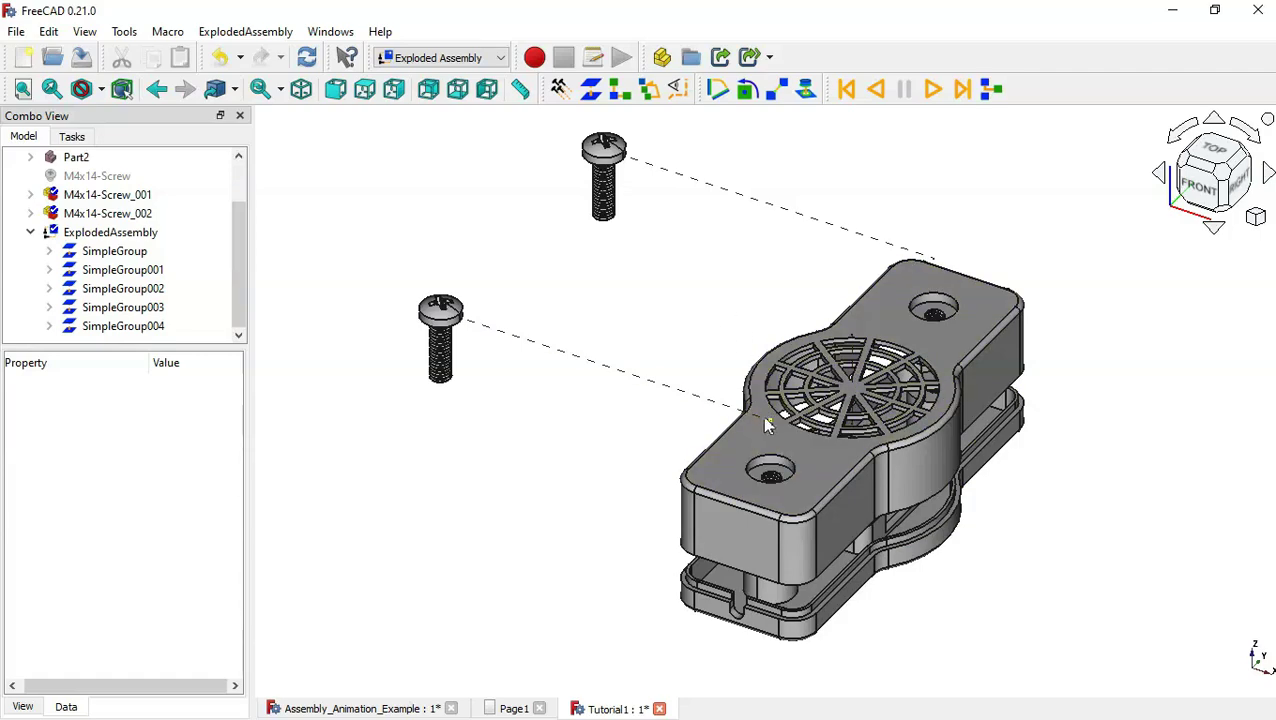
middle_drag(601, 447, 852, 505)
click(872, 472)
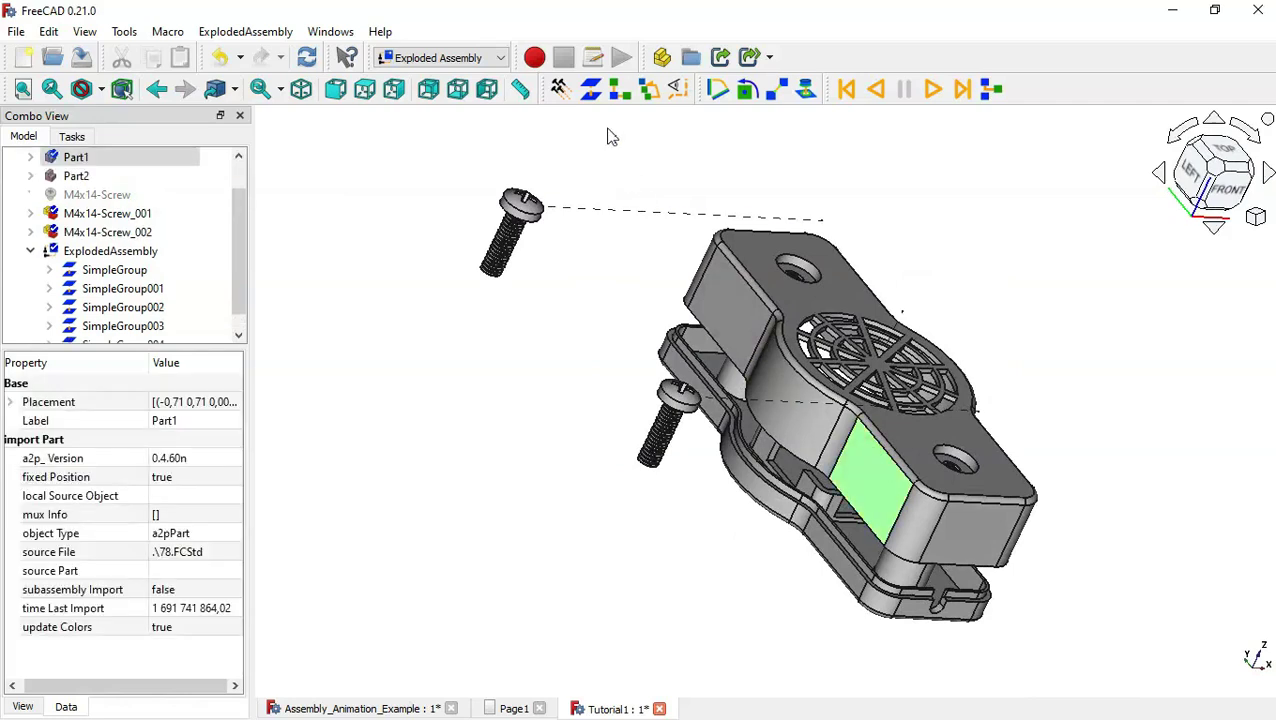
click(592, 92)
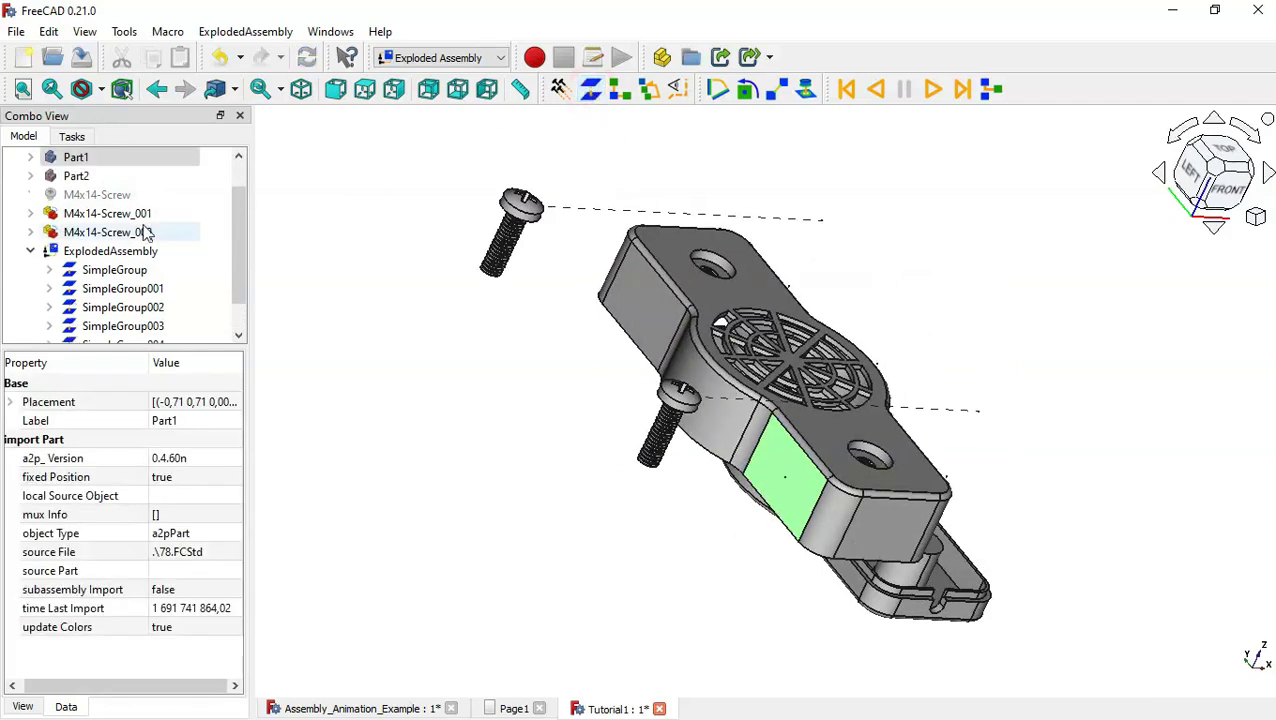
- Set the Distance of SimpleGroup005 to 45 and its Animation Steps to 100
drag(240, 236, 239, 258)
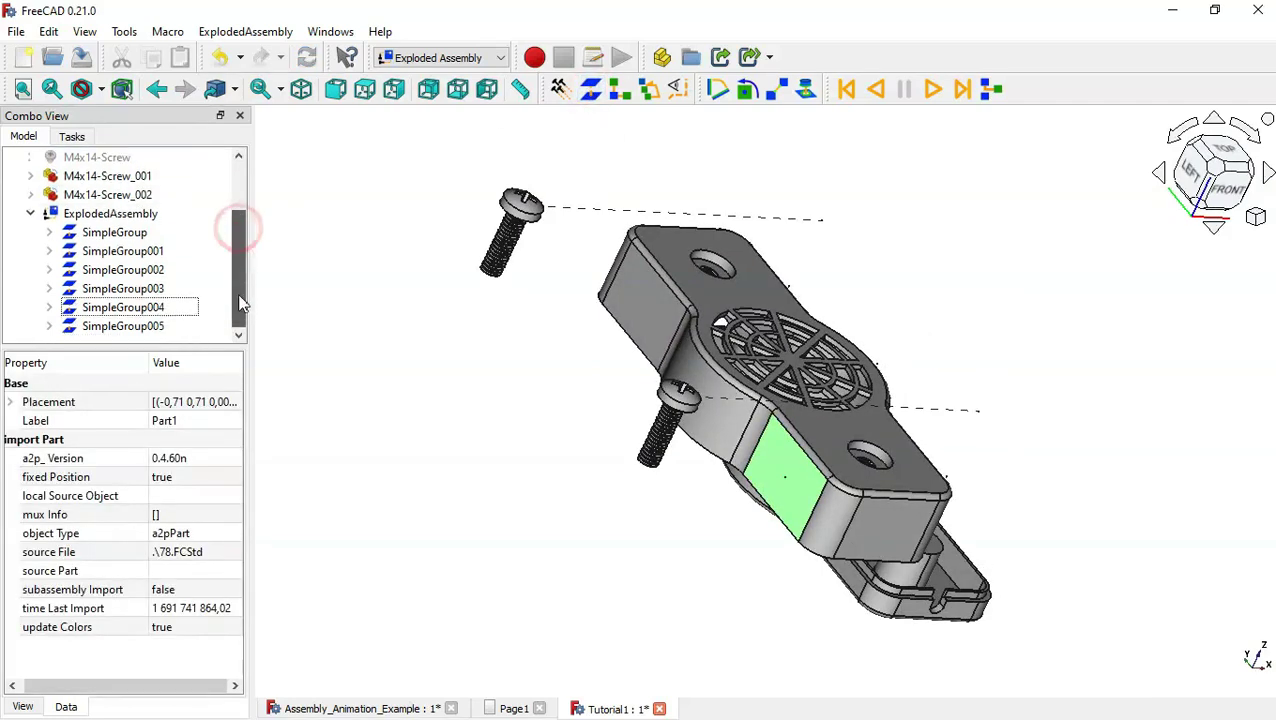
click(131, 330)
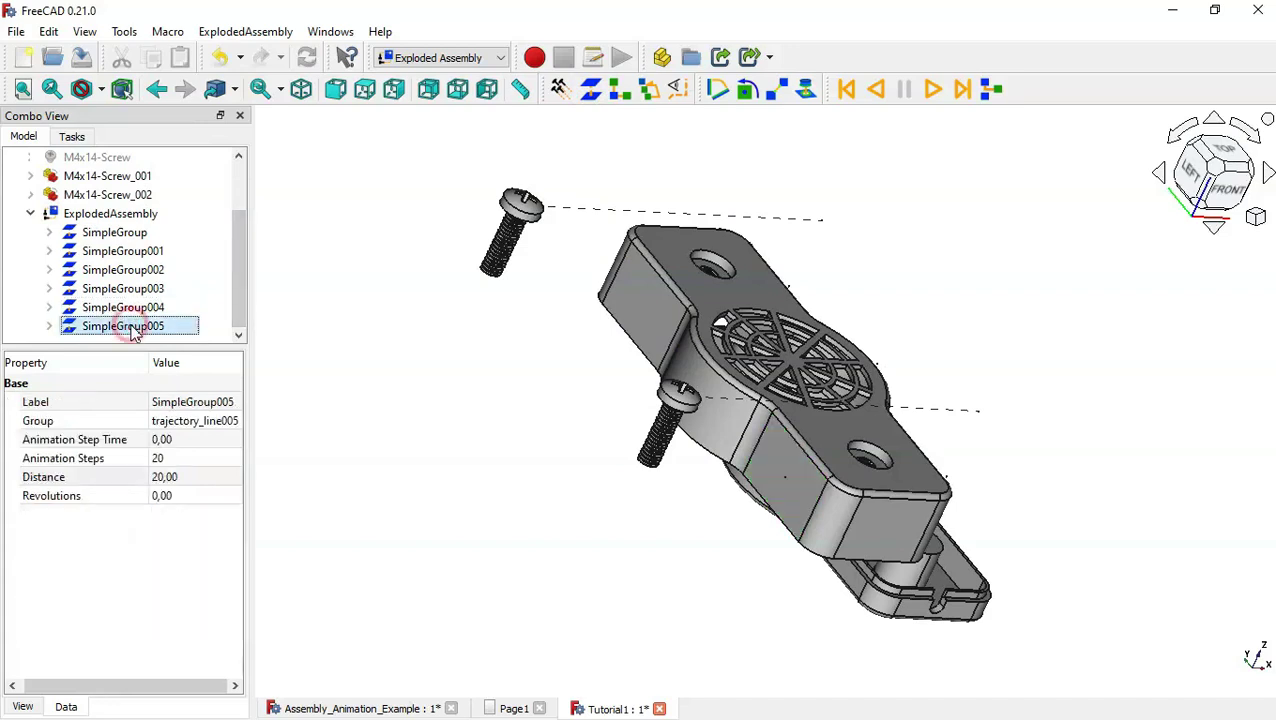
click(335, 89)
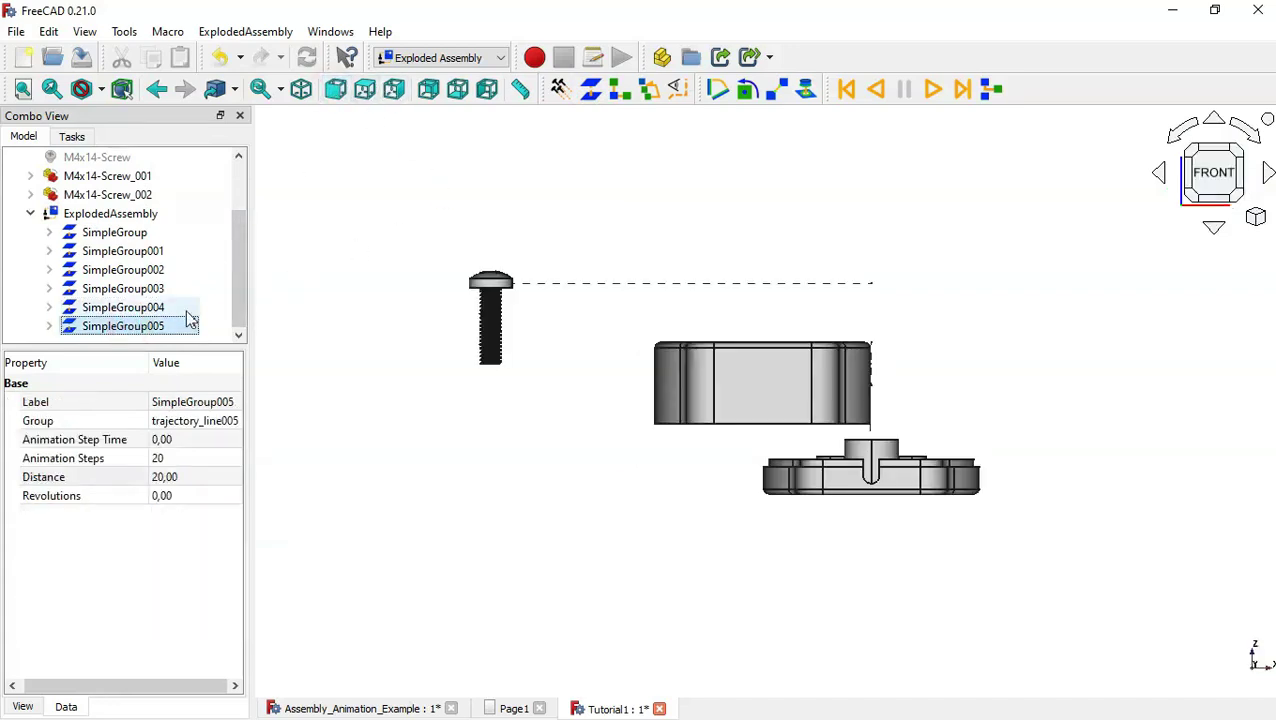
click(205, 480)
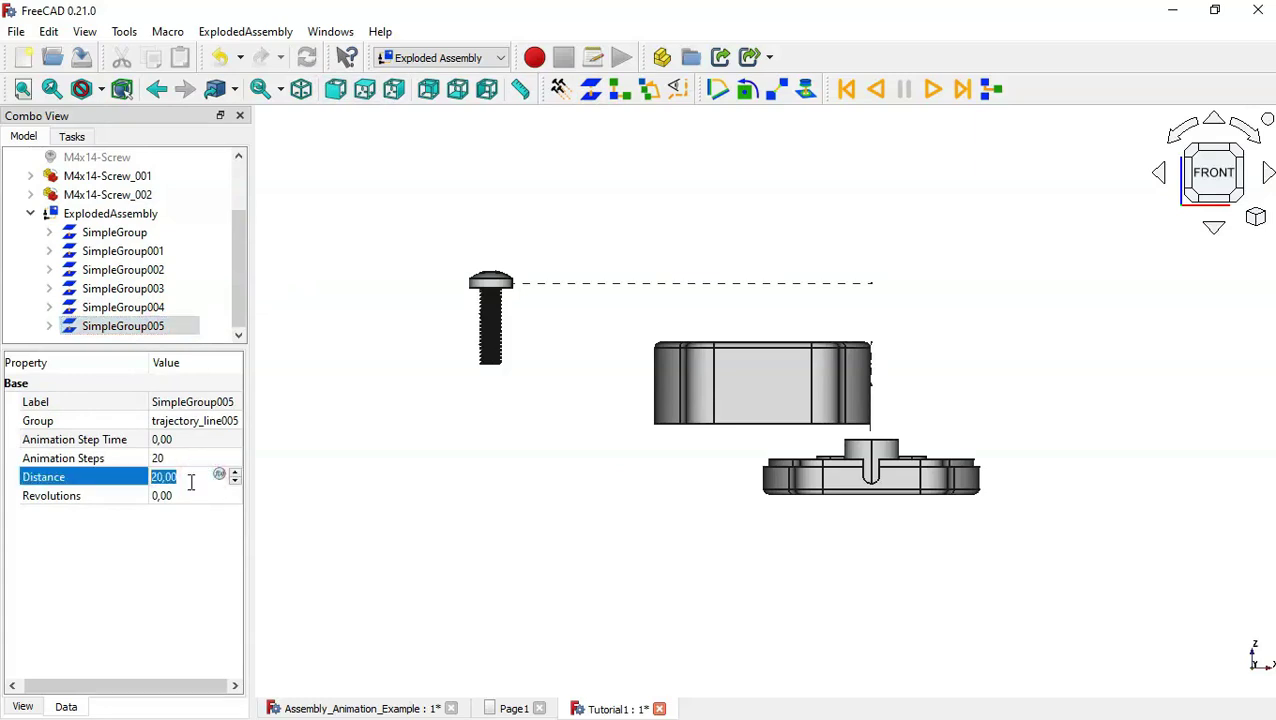
text(50)
key(Return)
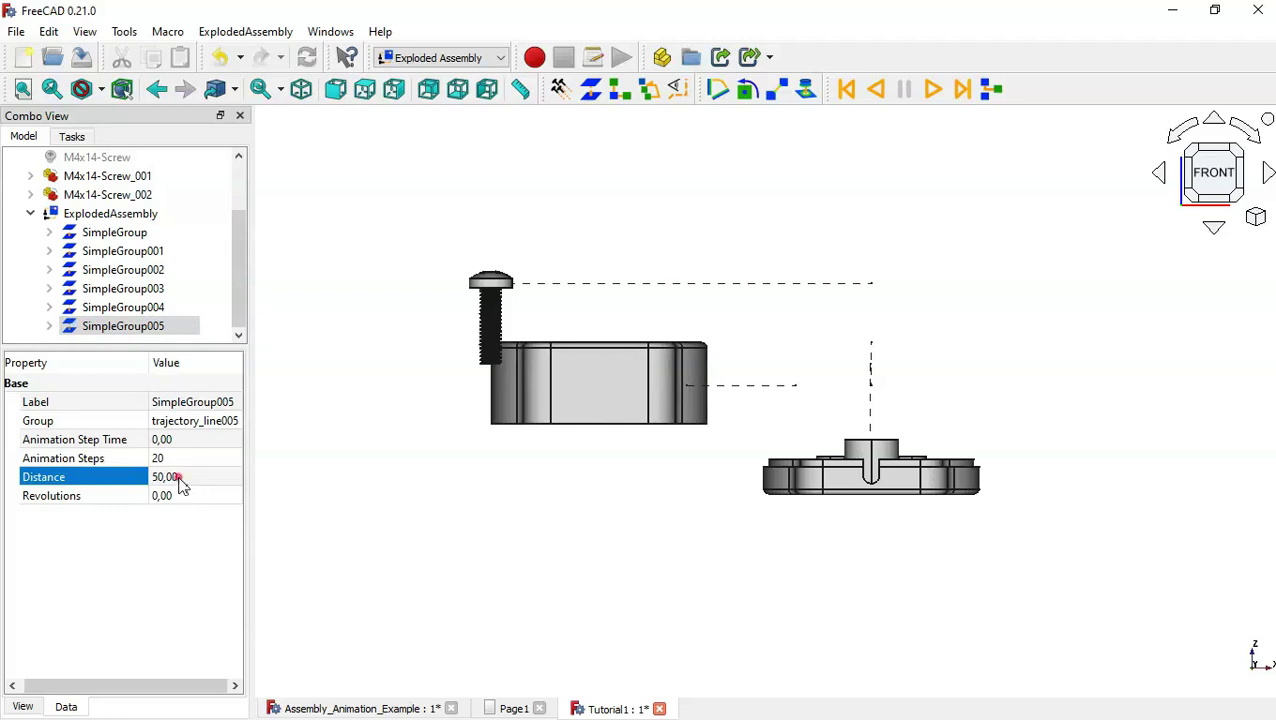
click(195, 476)
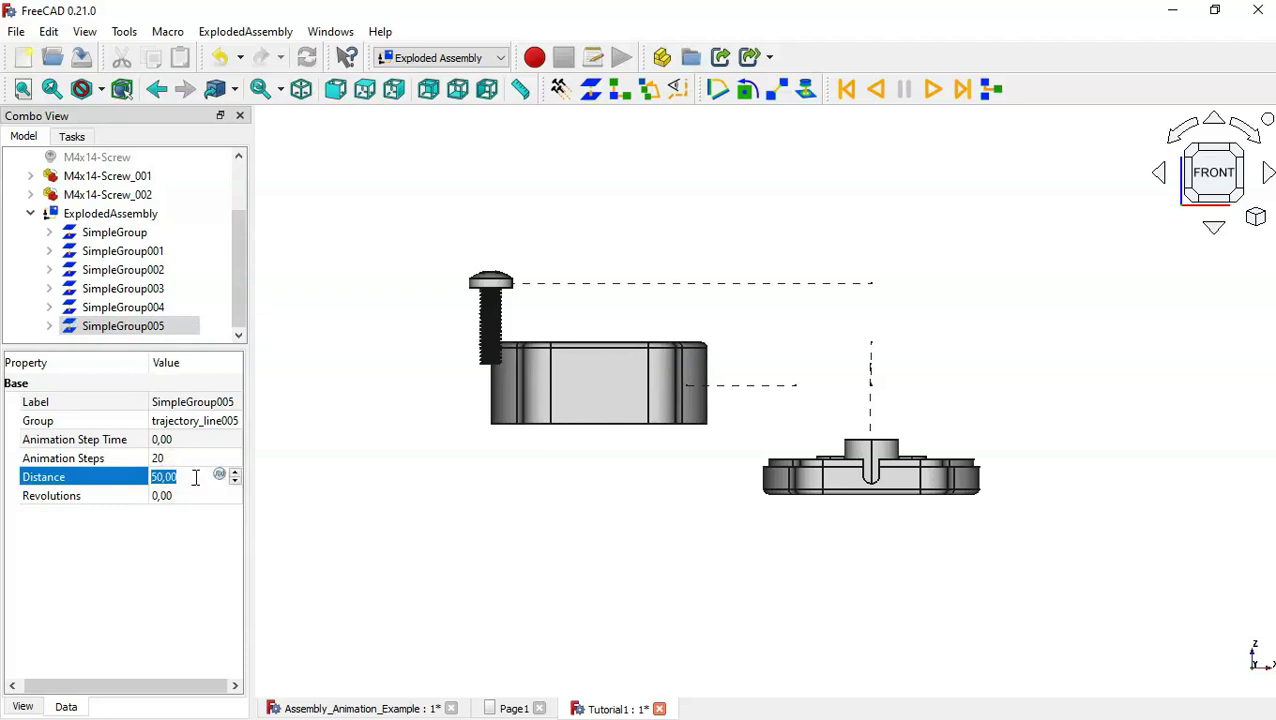
text(45)
key(Return)
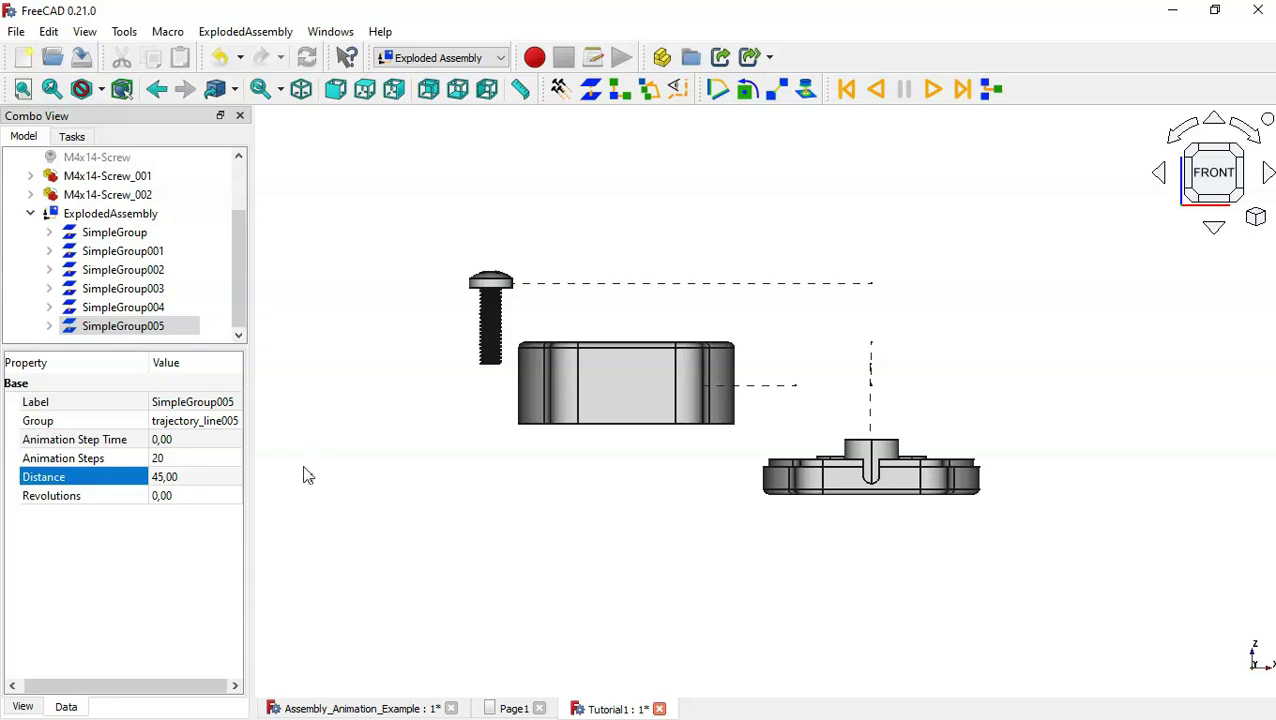
click(196, 458)
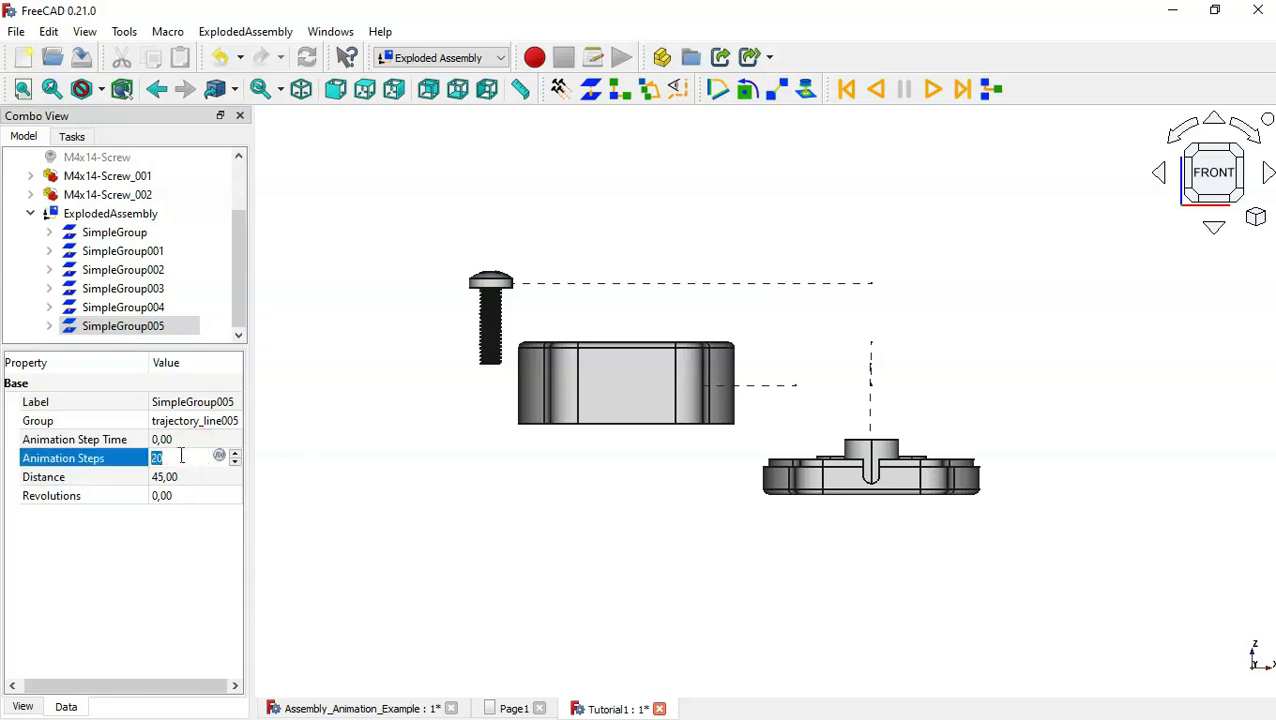
text(100)
key(Return)
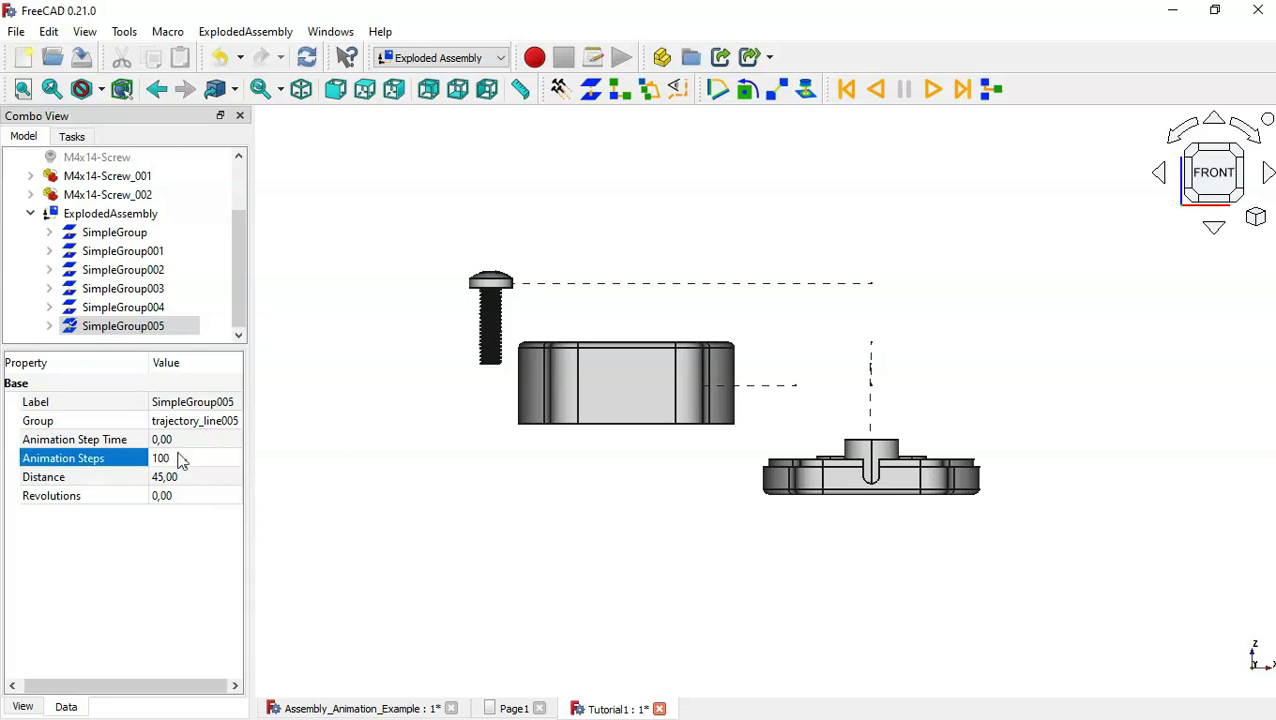
- Play the full explode animation forward in isometric view, including the sideways movement of Part1
click(566, 480)
key(0)
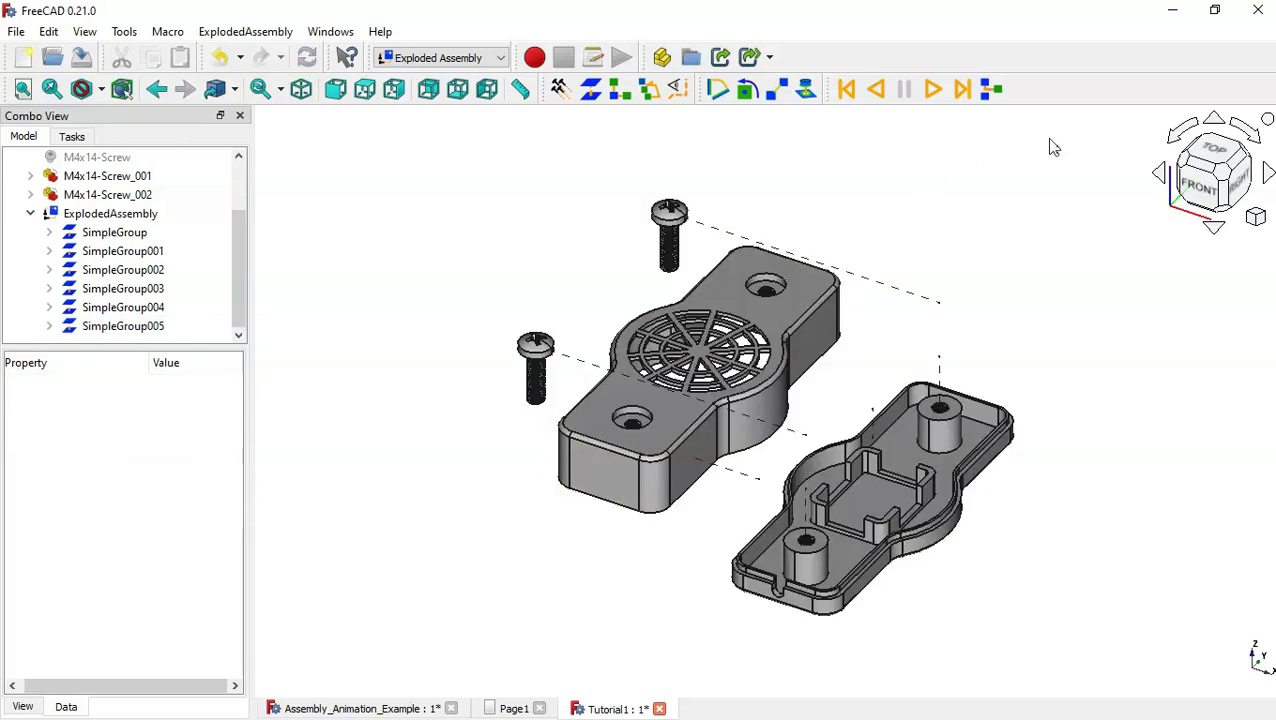
click(938, 91)
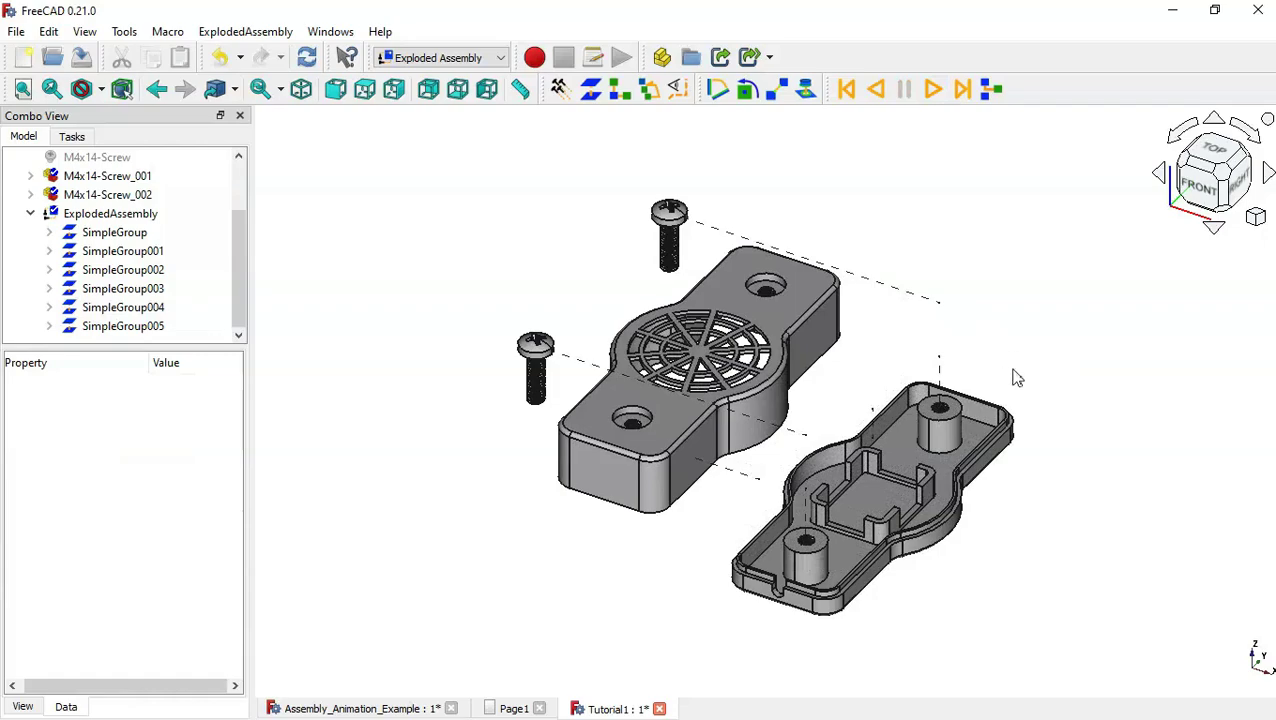
middle_drag(1116, 399, 1066, 397)
click(867, 242)
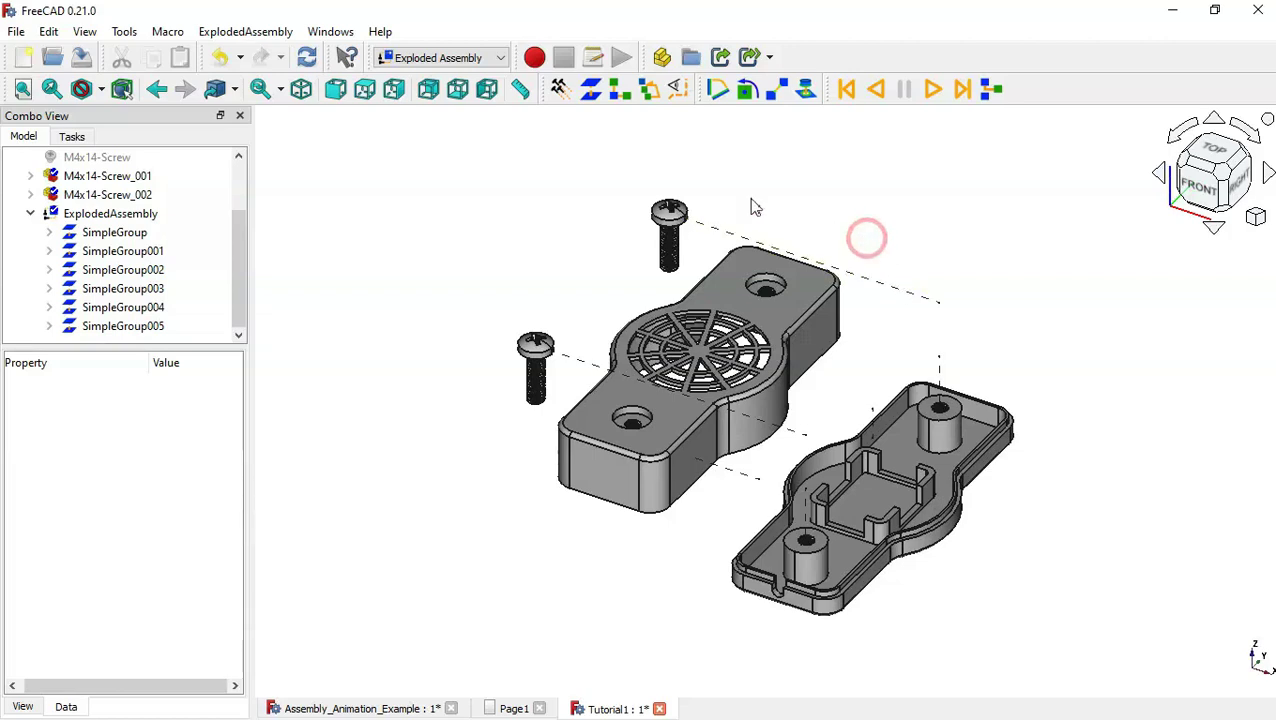
- Hide the dashed trajectory lines of the exploded assembly
click(678, 92)
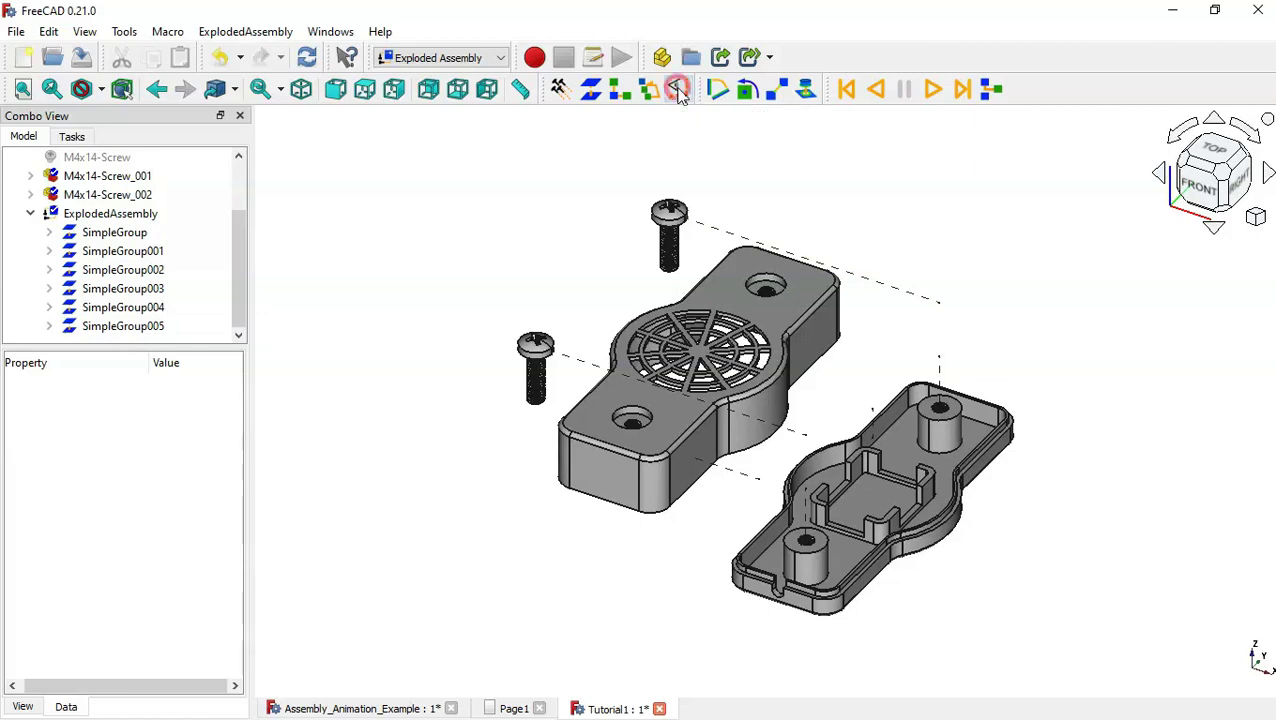
click(678, 92)
middle_drag(982, 325, 900, 197)
middle_drag(758, 337, 1020, 330)
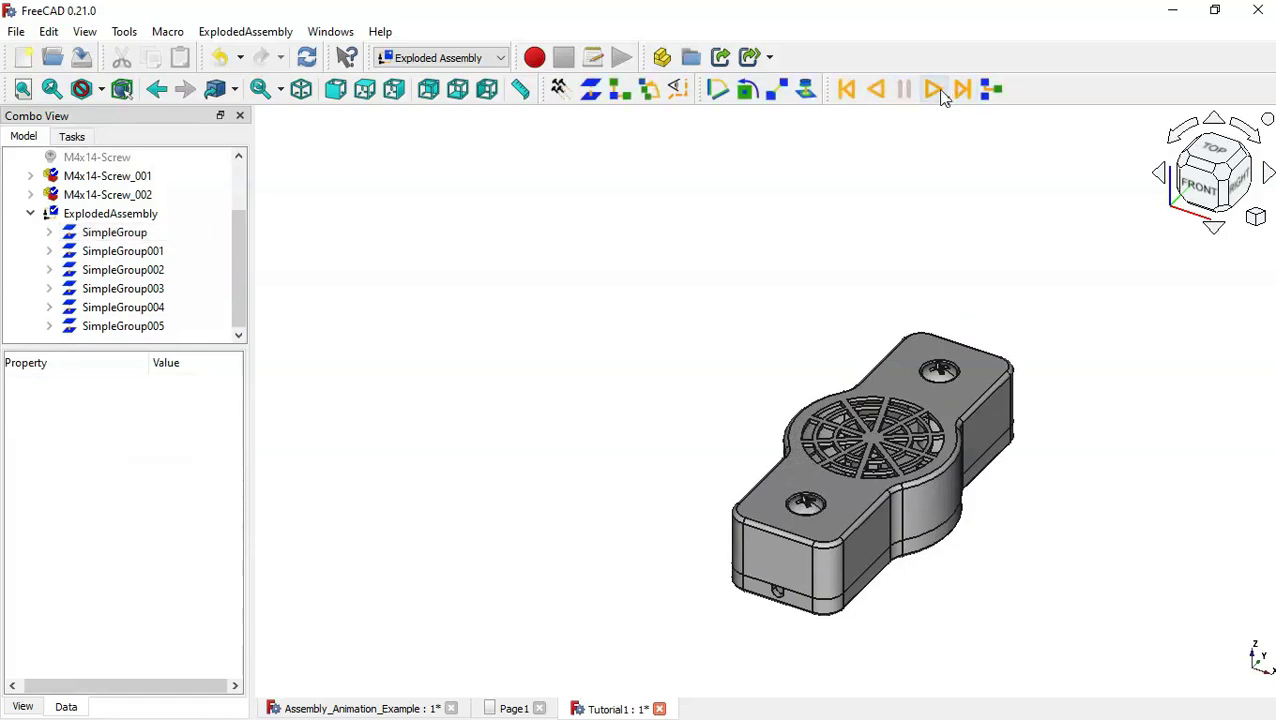
- Play the explode animation forward without trajectory lines, switch between the assembled and exploded states, and finish in the exploded state
click(936, 91)
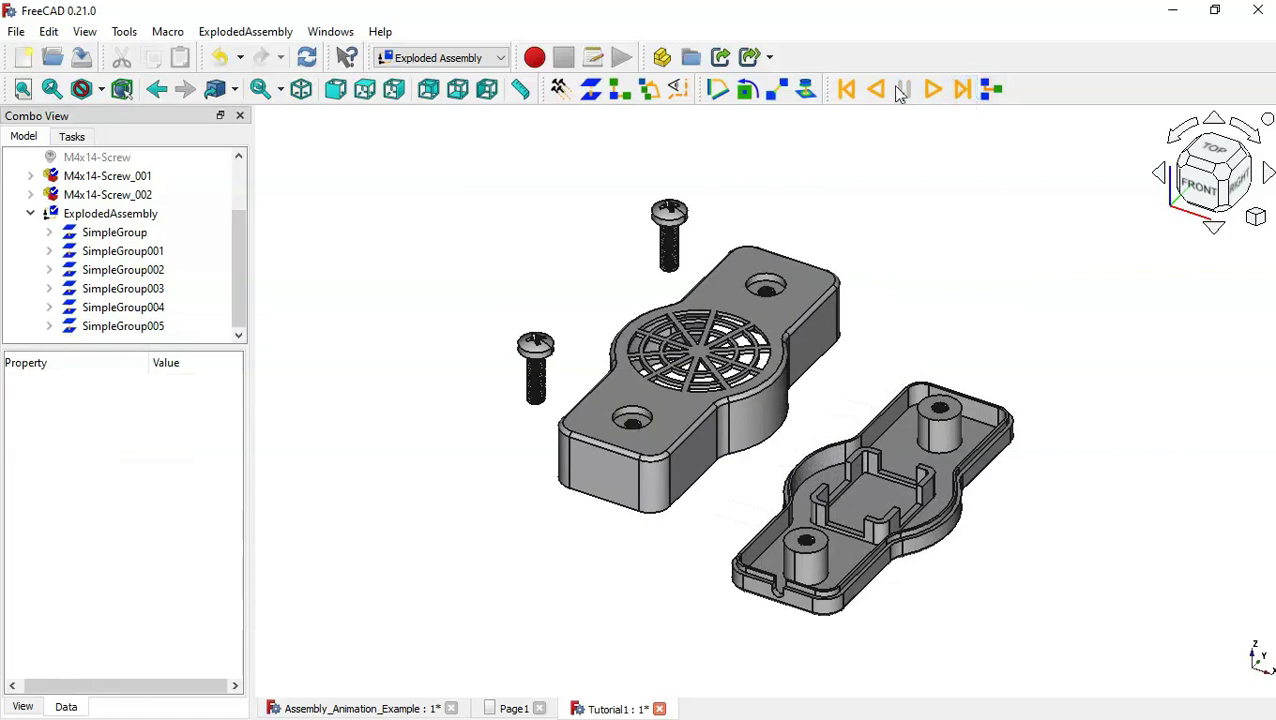
click(846, 89)
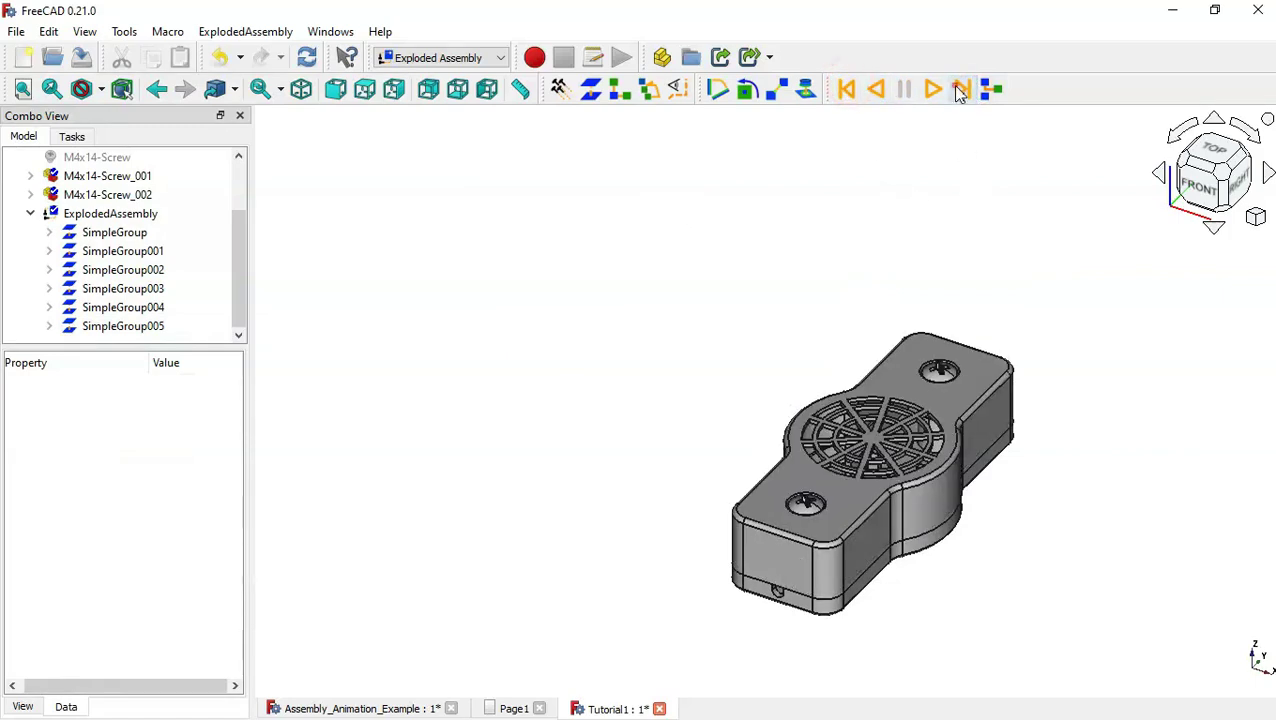
click(960, 90)
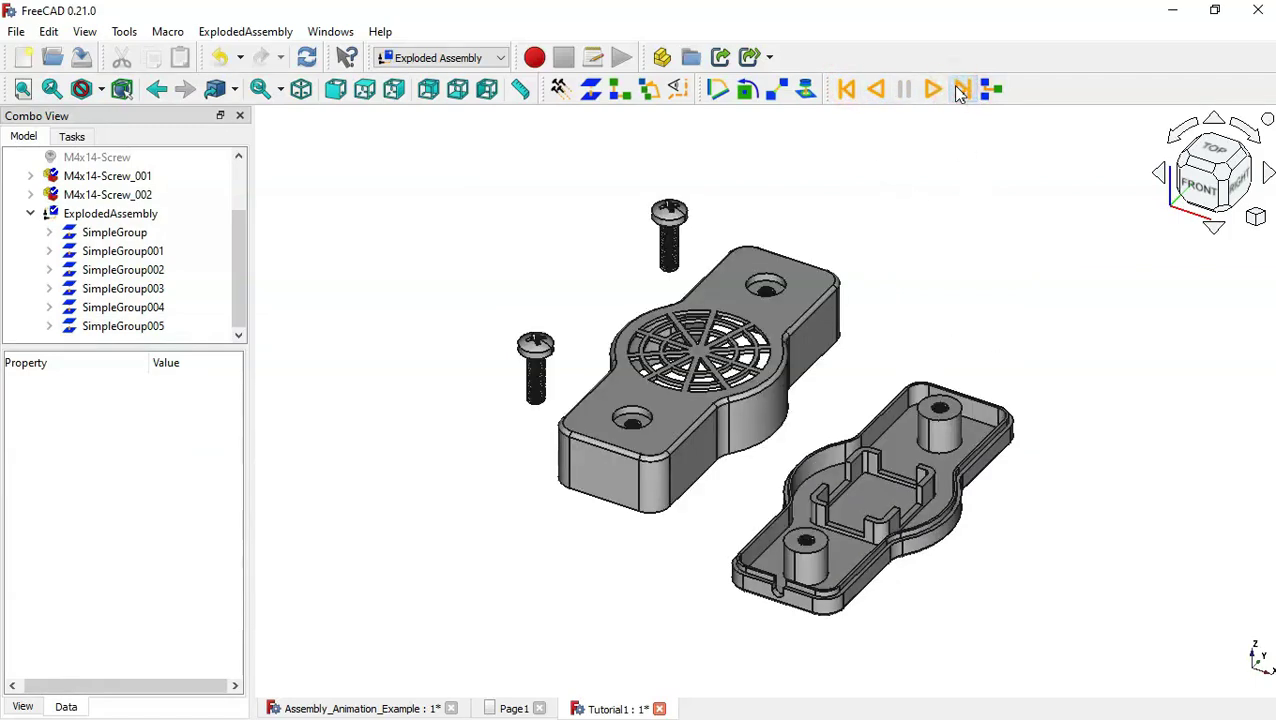
click(846, 90)
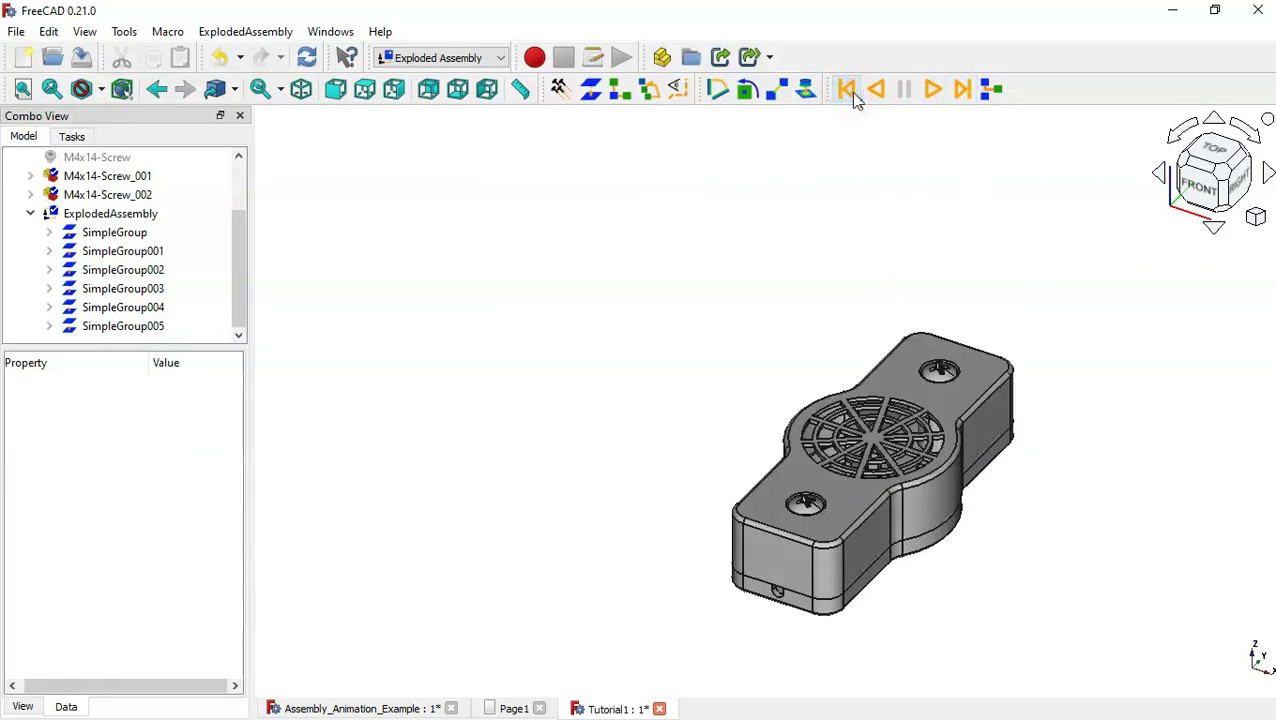
click(961, 90)
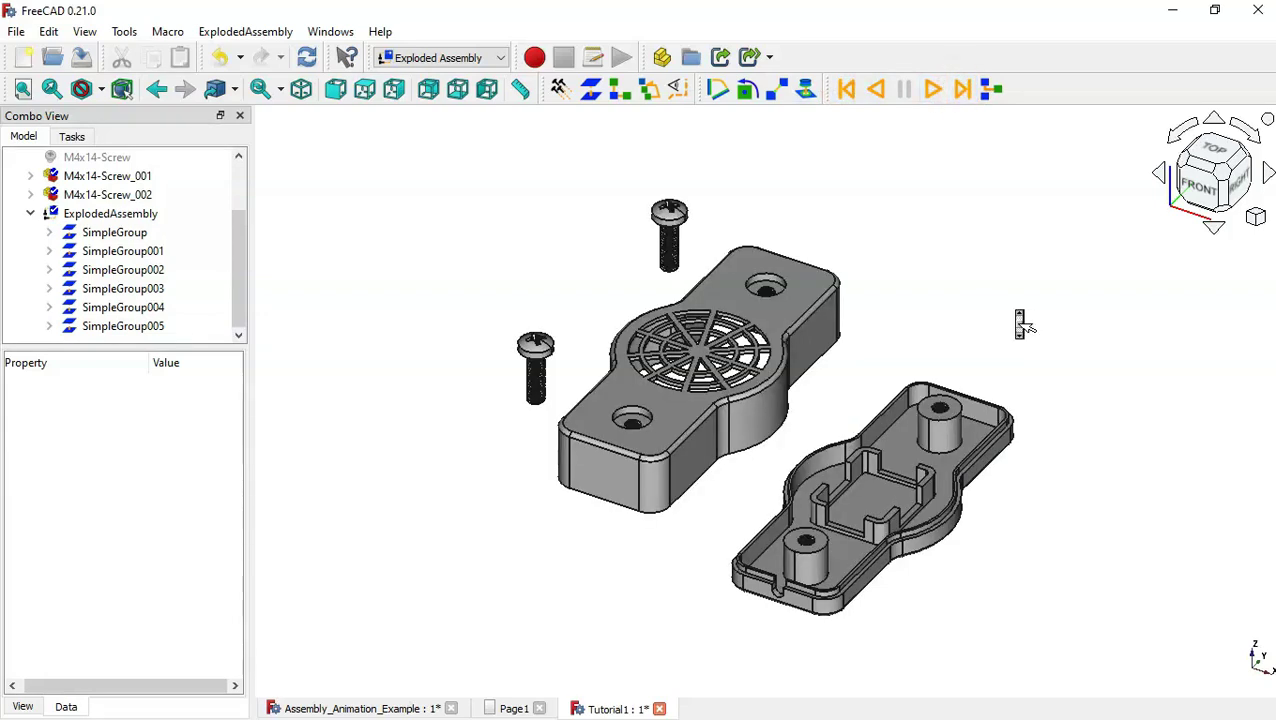